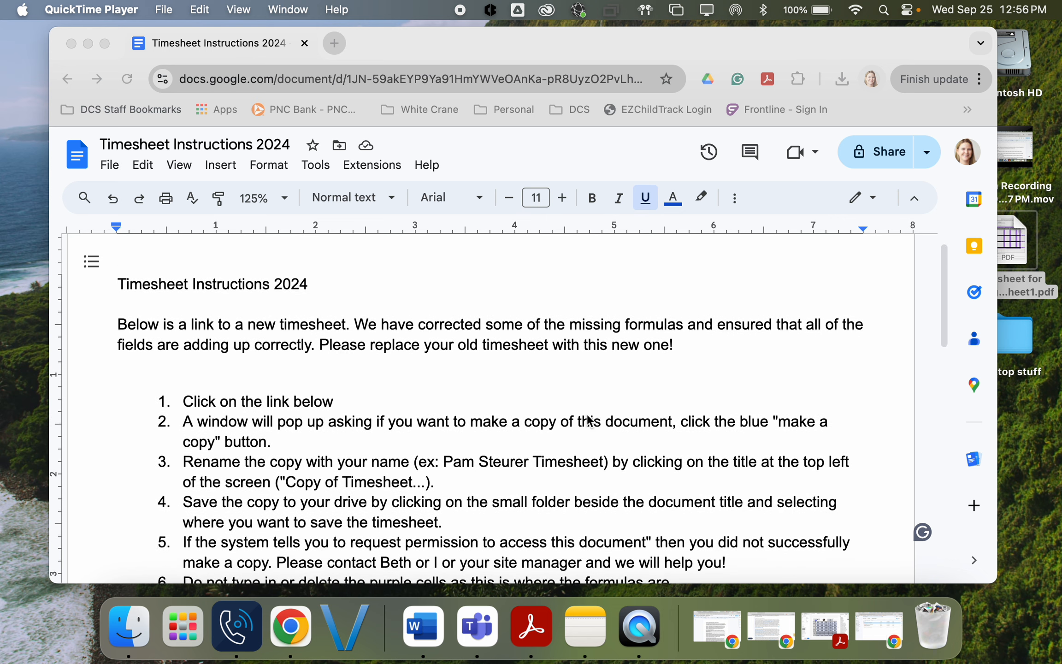
Step: Scroll the Timesheet Instructions document down to the timesheet copy link at the end
{"action": "scroll", "coordinate": [588, 417], "scroll_direction": "down", "scroll_amount": 2}
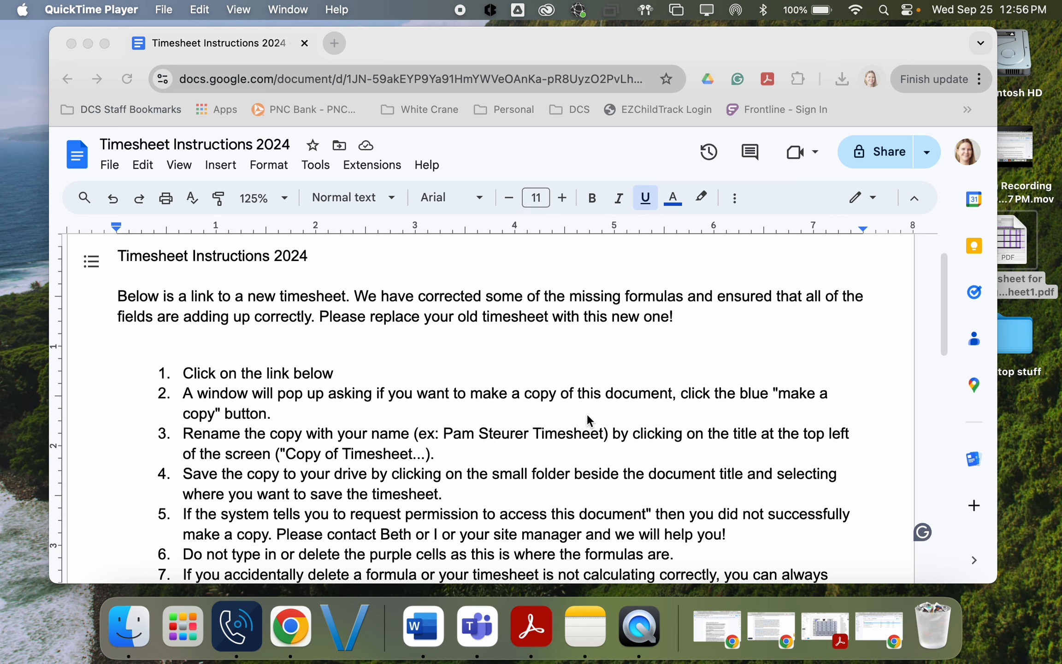
{"action": "scroll", "coordinate": [587, 417], "scroll_direction": "down", "scroll_amount": 8}
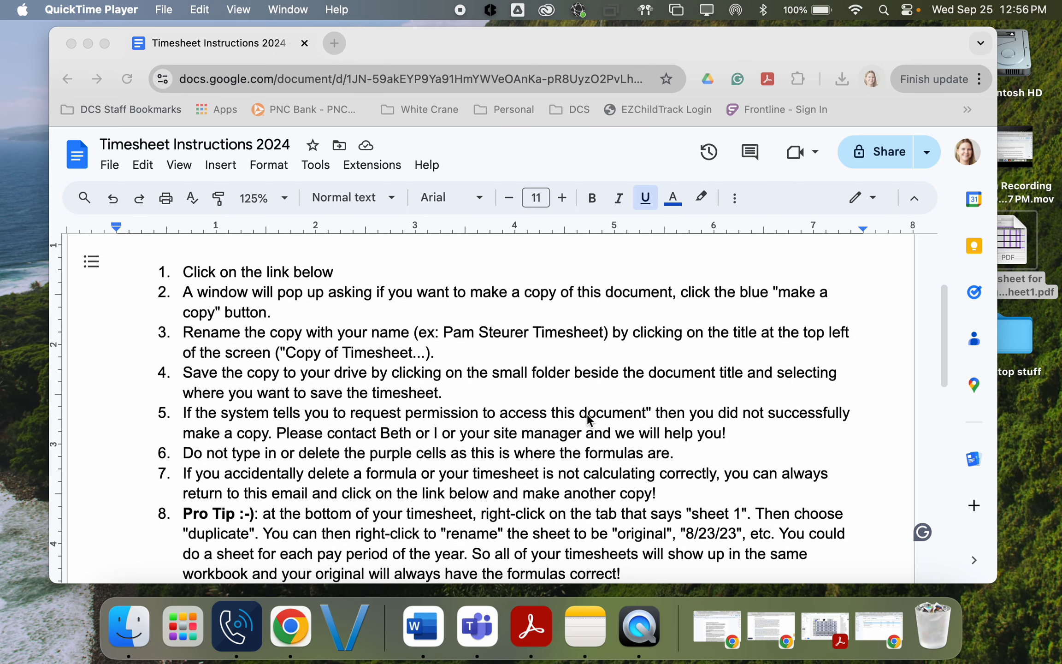
{"action": "scroll", "coordinate": [588, 419], "scroll_direction": "down", "scroll_amount": 6}
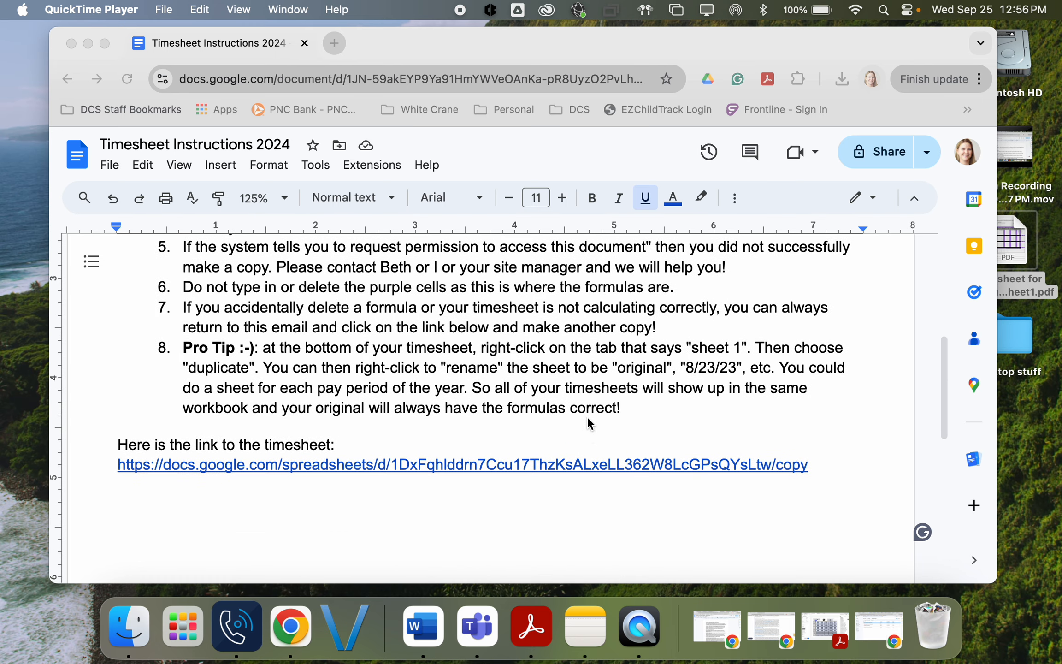
{"action": "left_click", "coordinate": [404, 465]}
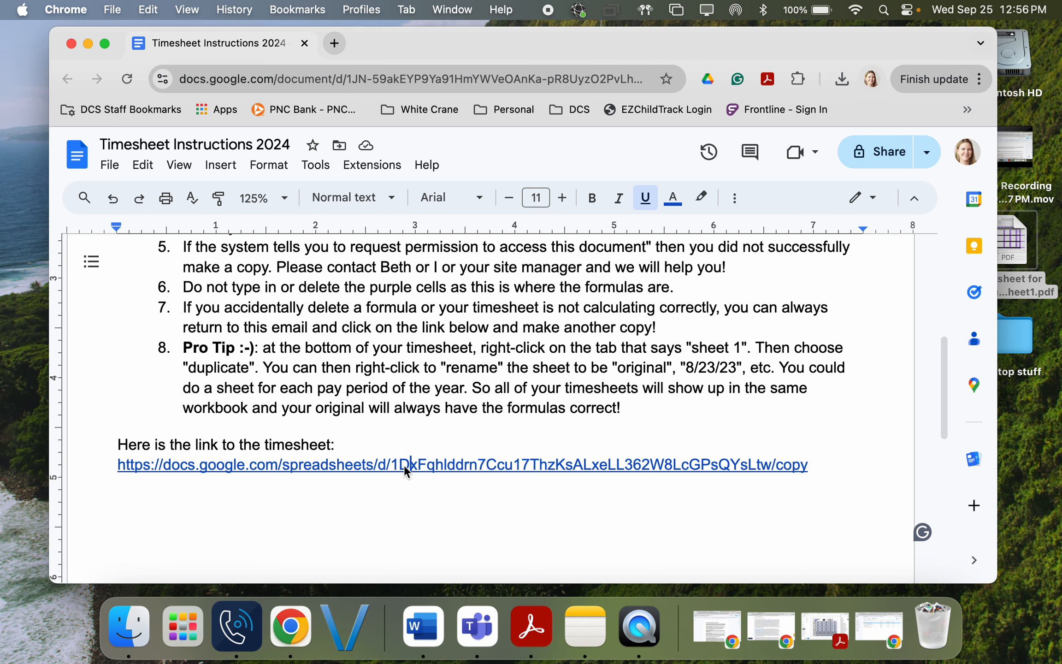
Step: Open the linked blank timesheet and make a personal copy of it
{"action": "left_click", "coordinate": [355, 465]}
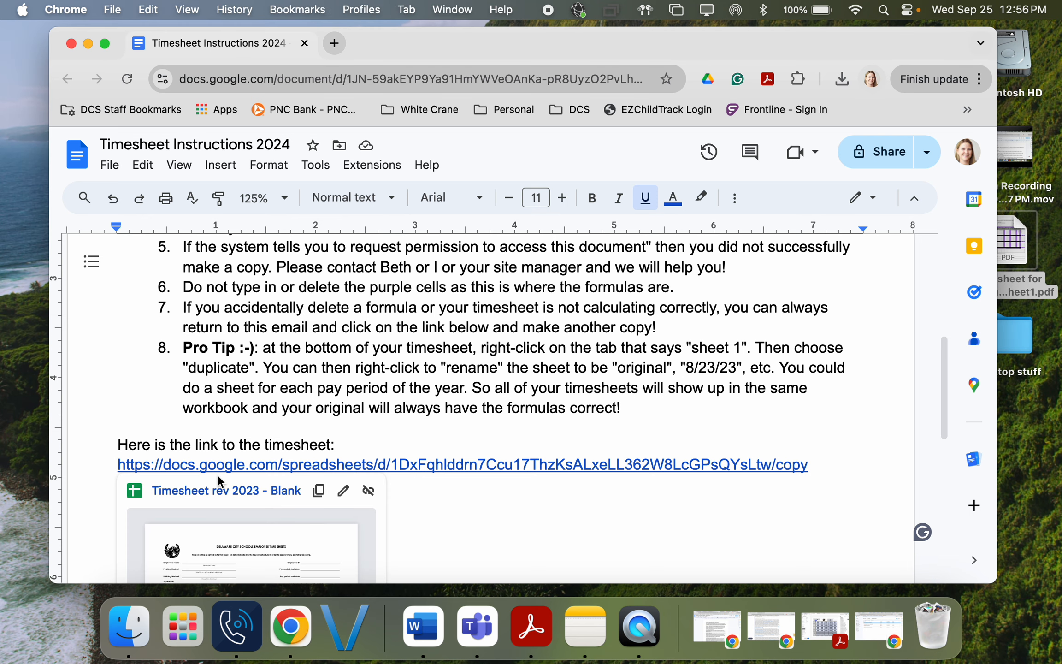
{"action": "left_click", "coordinate": [218, 490]}
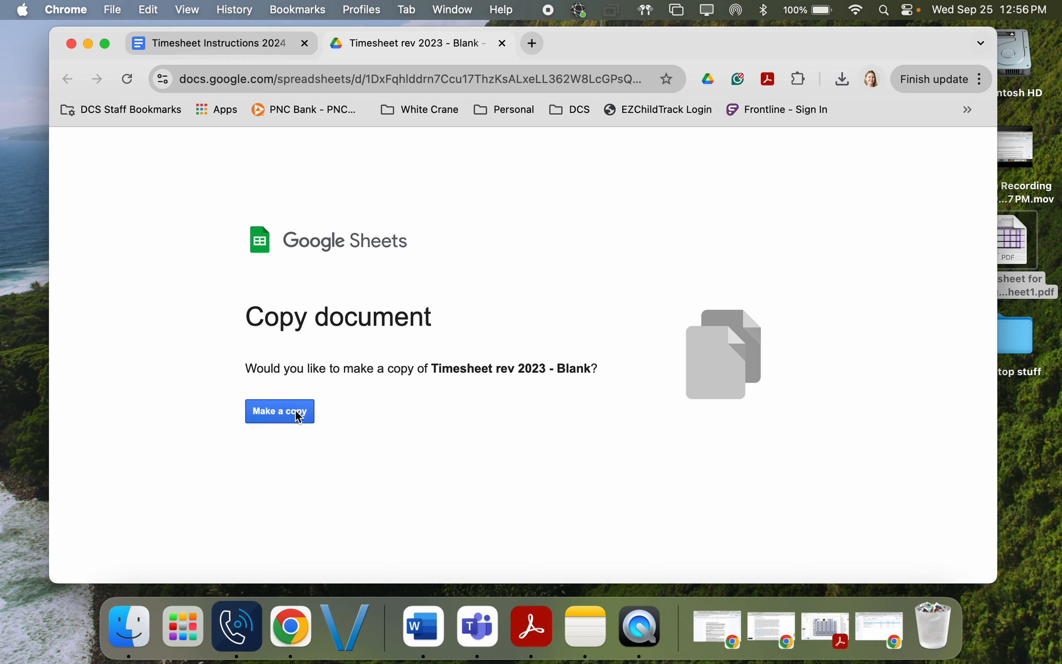
{"action": "left_click", "coordinate": [280, 412]}
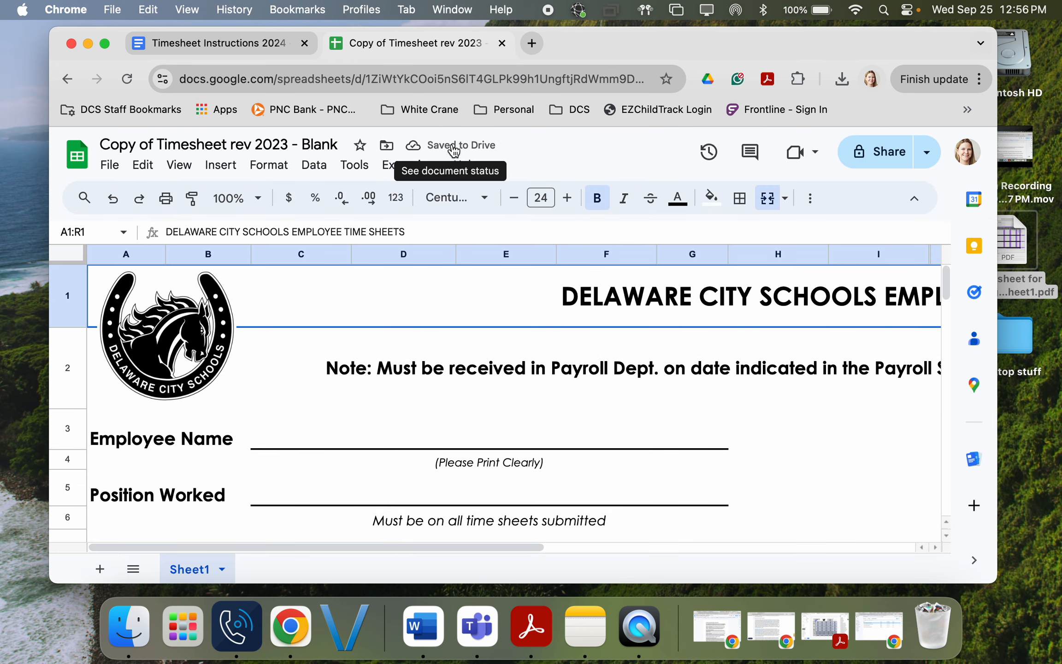
Step: Rename the copied spreadsheet to 'Timesheet for training'
{"action": "left_click", "coordinate": [208, 146]}
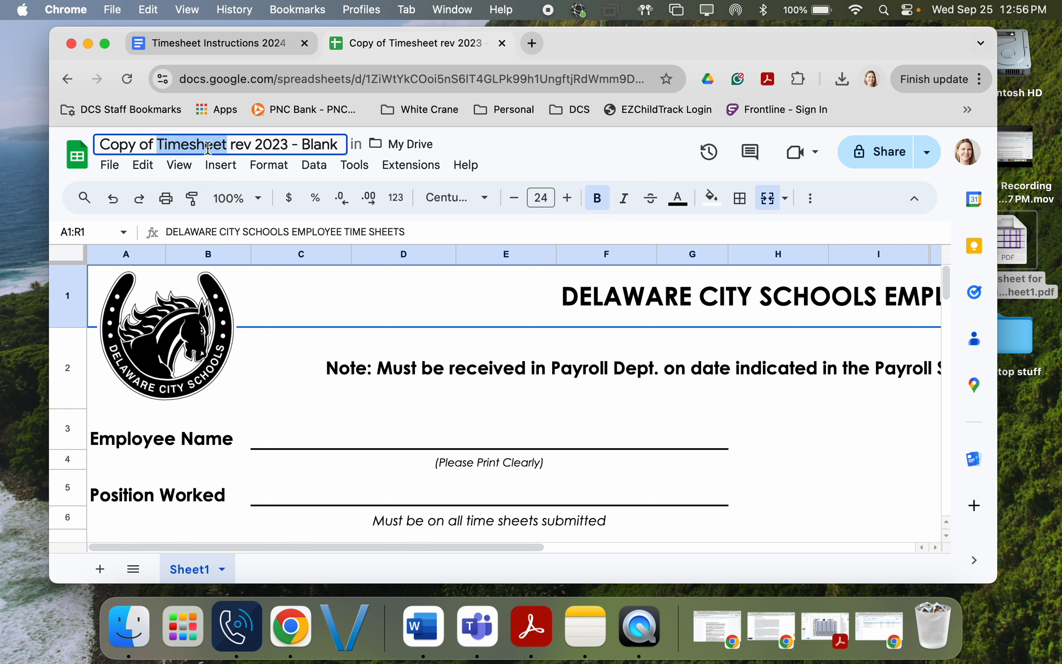
{"action": "type", "text": "Tim"}
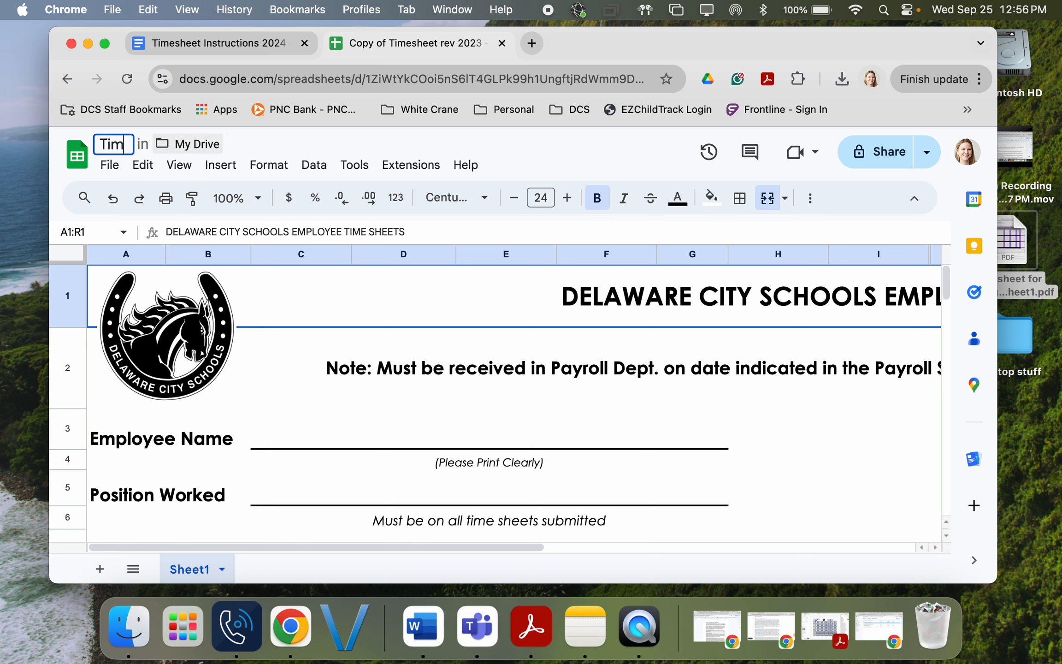
{"action": "type", "text": "esheet for training"}
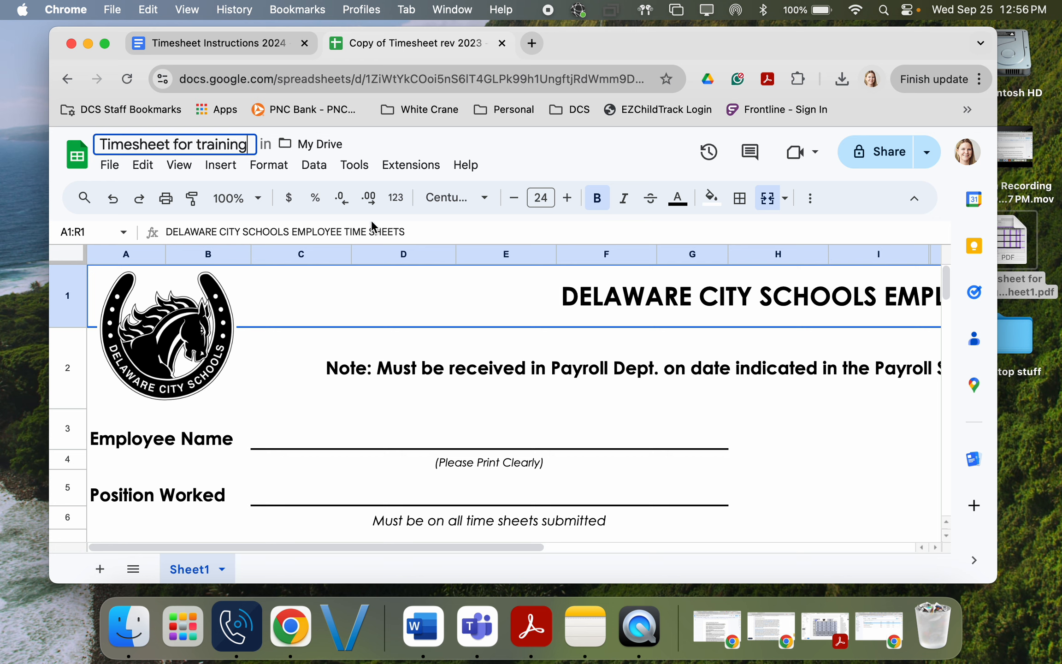
{"action": "left_click", "coordinate": [339, 393]}
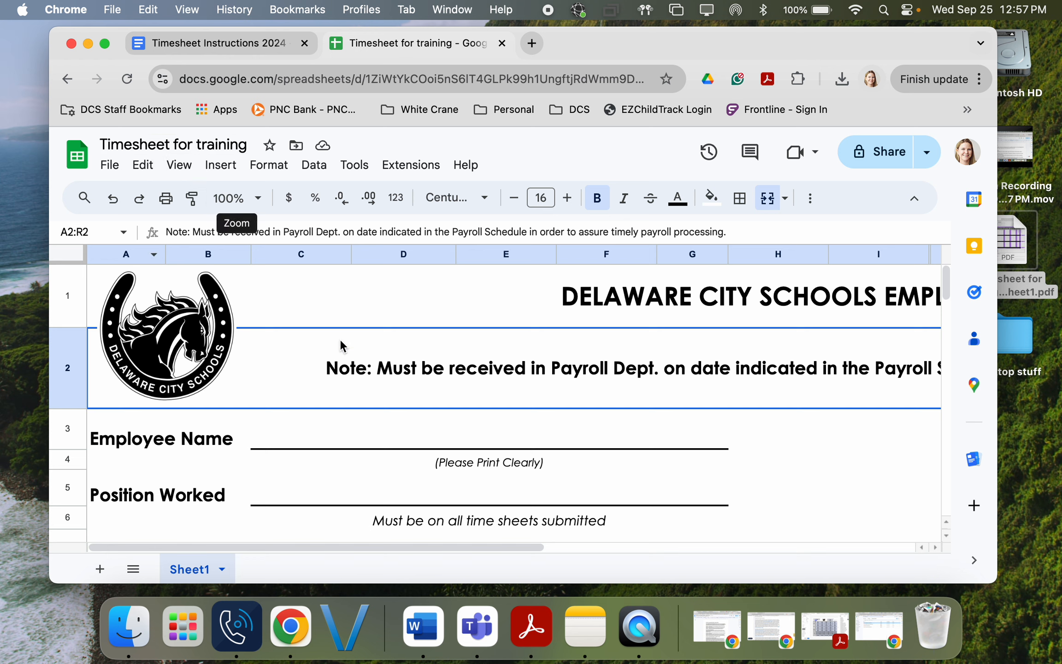
Step: Zoom the sheet out to 75%, then to a custom 60%
{"action": "left_click", "coordinate": [246, 205]}
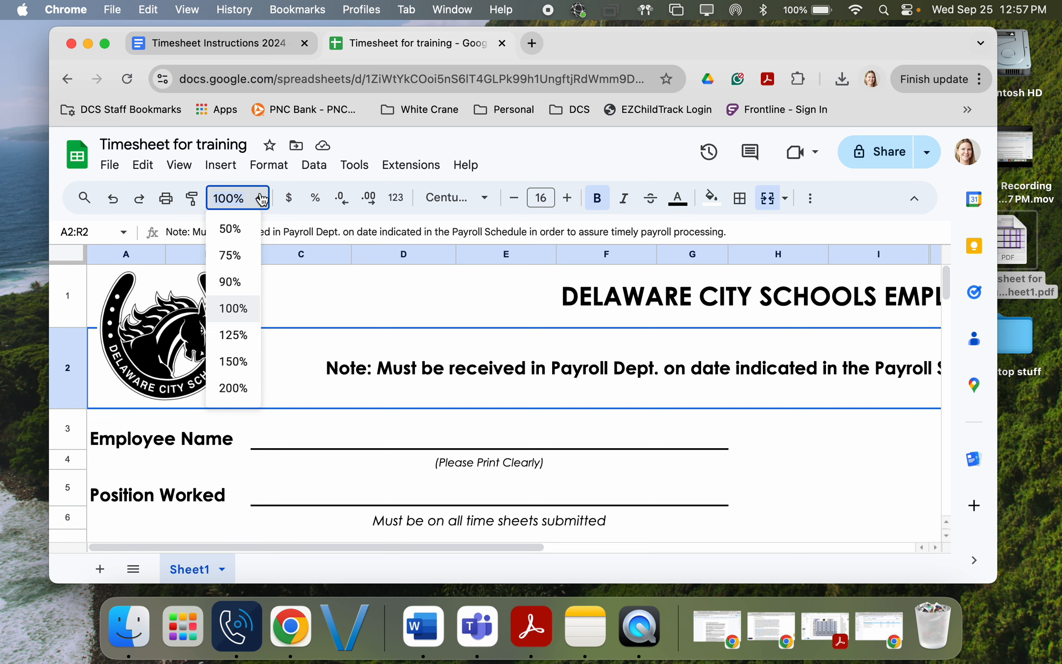
{"action": "left_click", "coordinate": [230, 256]}
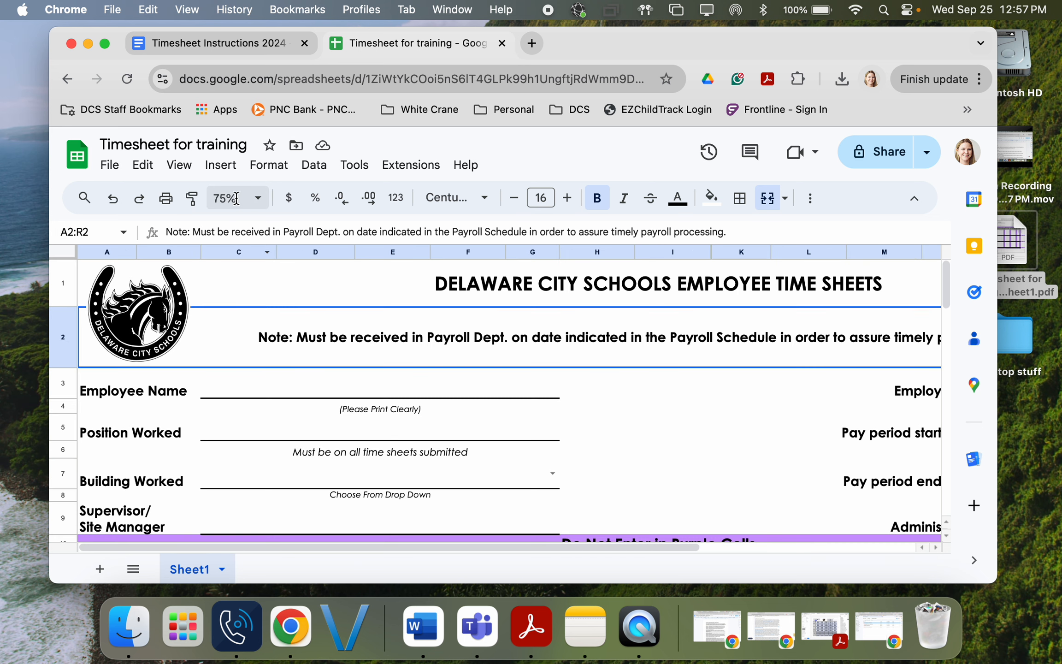
{"action": "left_click", "coordinate": [229, 199]}
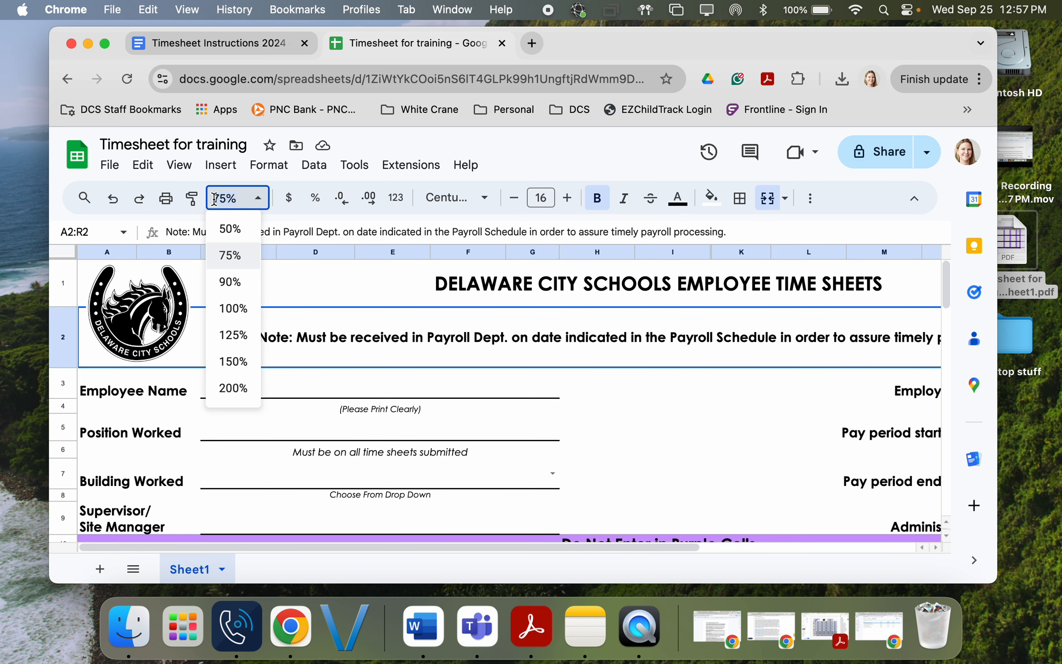
{"action": "type", "text": "60"}
{"action": "key", "text": "Return"}
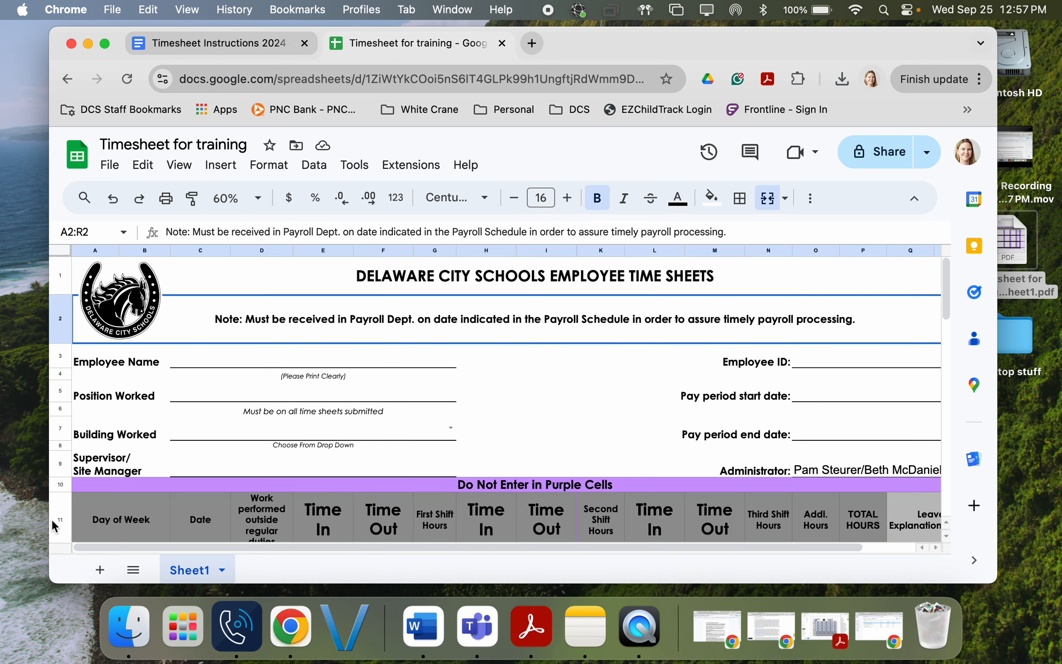
Step: Widen the browser window and select the Employee Name entry cell
{"action": "left_click_drag", "start_coordinate": [50, 520], "coordinate": [6, 520]}
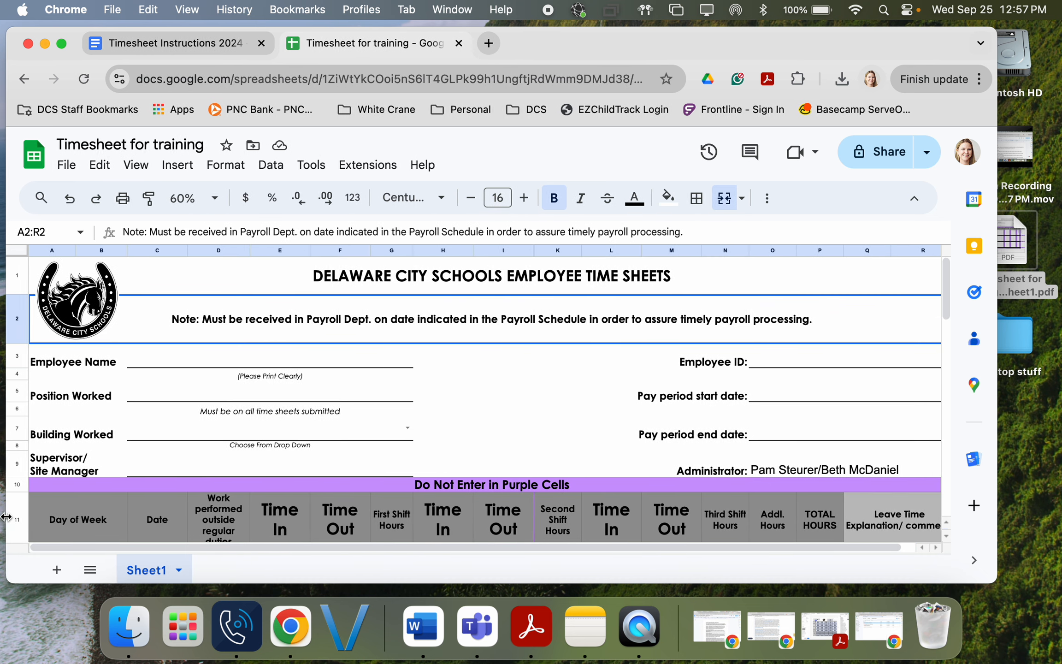
{"action": "scroll", "coordinate": [287, 454], "scroll_direction": "down", "scroll_amount": 2}
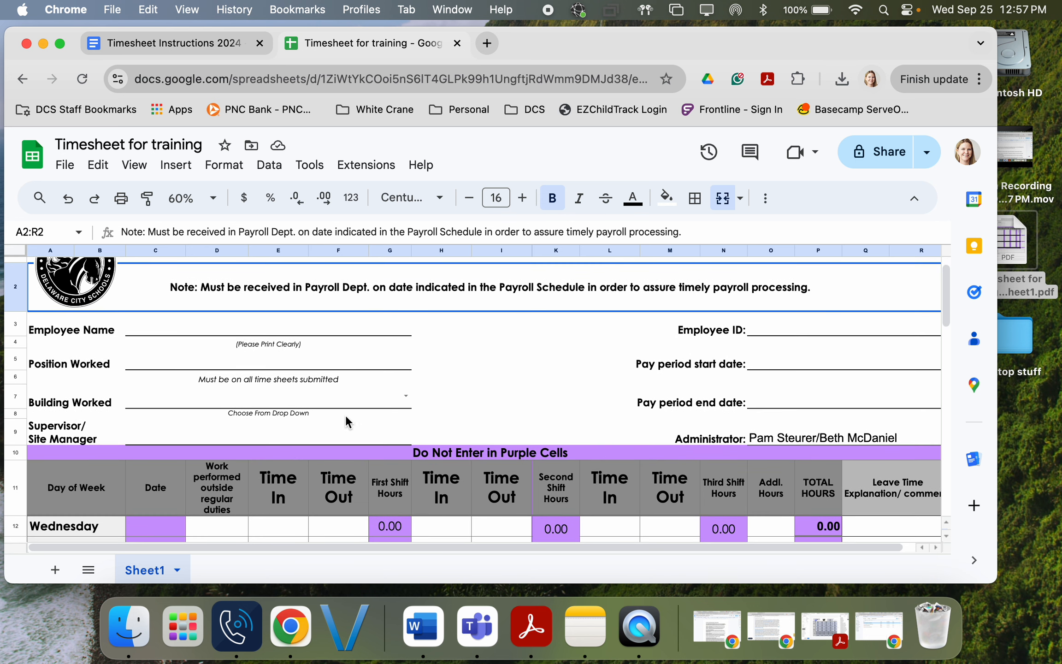
{"action": "left_click_drag", "start_coordinate": [270, 324], "coordinate": [338, 329]}
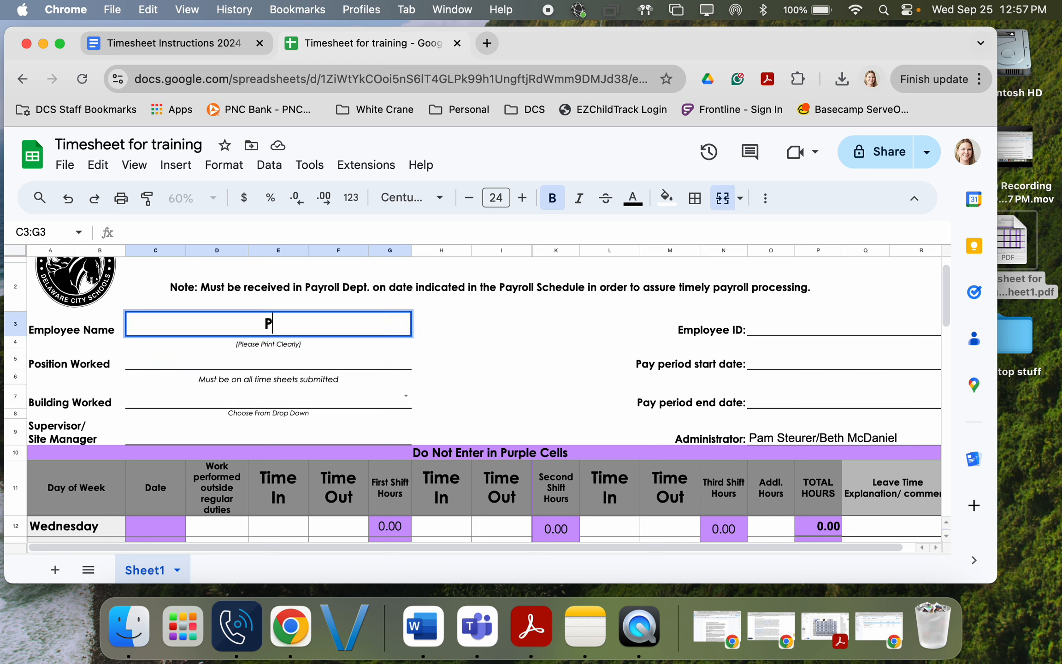
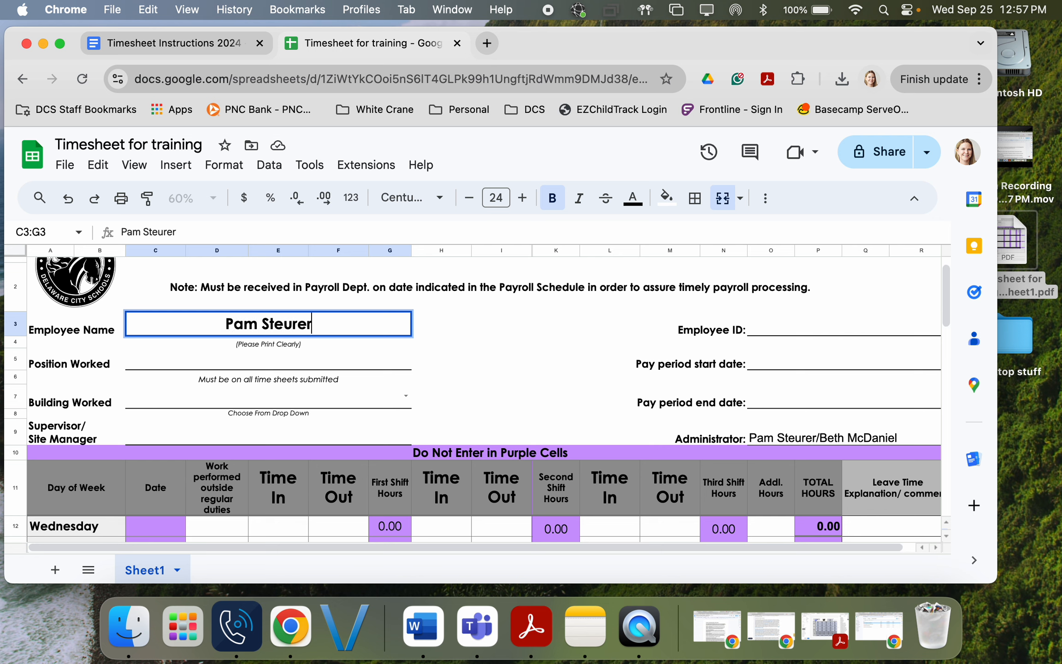
Step: Enter the employee's name and employee ID in the timesheet header
{"action": "key", "text": "Tab"}
{"action": "key", "text": "Tab"}
{"action": "key", "text": "Tab"}
{"action": "key", "text": "Tab"}
{"action": "key", "text": "Tab"}
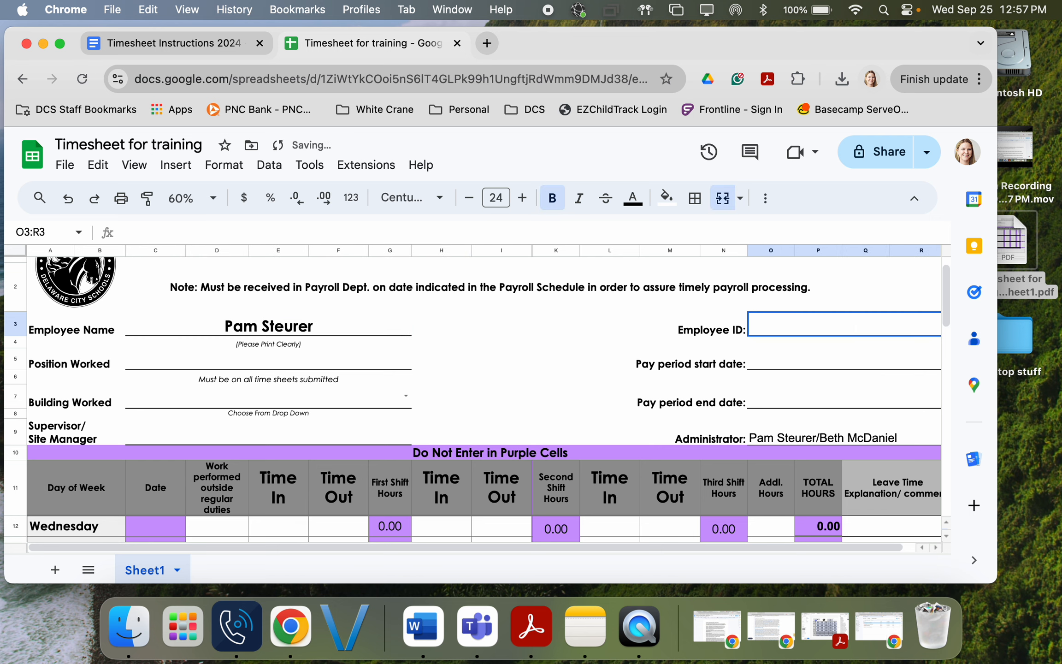
{"action": "type", "text": "xxxxxx"}
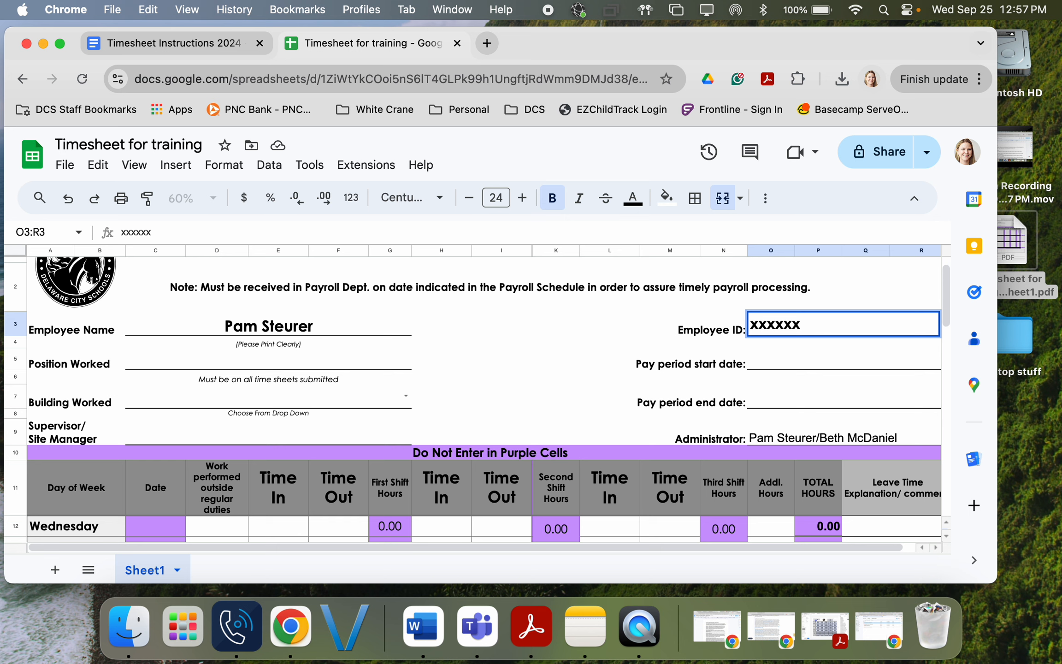
{"action": "key", "text": "Return"}
Step: Enter 'program assistant' as the Position Worked
{"action": "key", "text": "Down"}
{"action": "key", "text": "Left"}
{"action": "key", "text": "Left"}
{"action": "key", "text": "Left"}
{"action": "key", "text": "Left"}
{"action": "key", "text": "Left"}
{"action": "key", "text": "Left"}
{"action": "key", "text": "Left"}
{"action": "key", "text": "Left"}
{"action": "key", "text": "Left"}
{"action": "key", "text": "Left"}
{"action": "key", "text": "Left"}
{"action": "key", "text": "Left"}
{"action": "key", "text": "Left"}
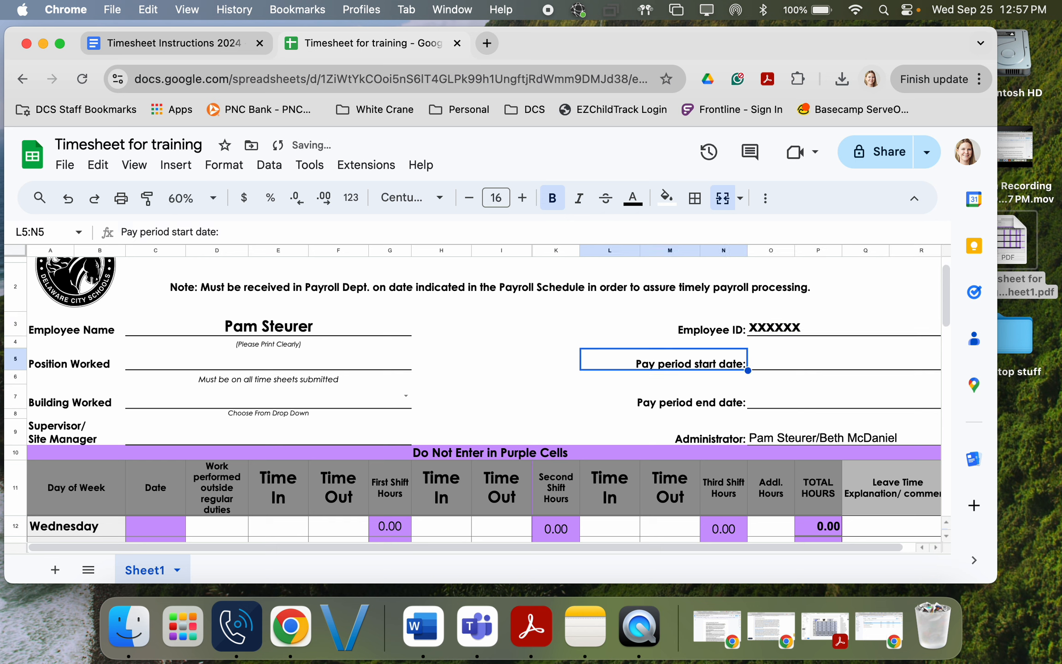
{"action": "key", "text": "Right"}
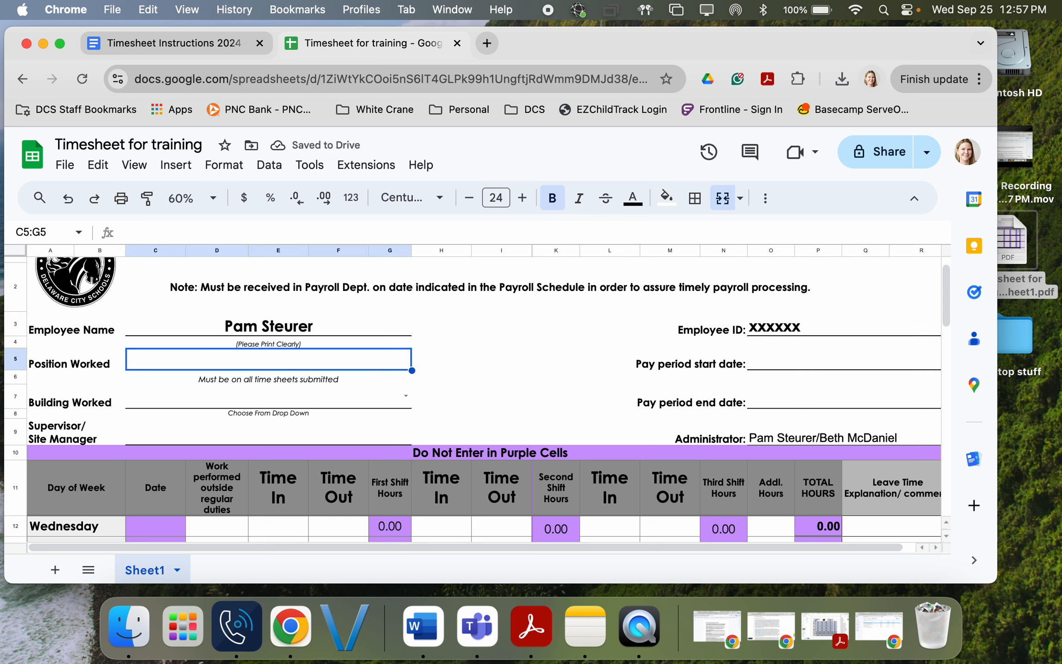
{"action": "type", "text": "program"}
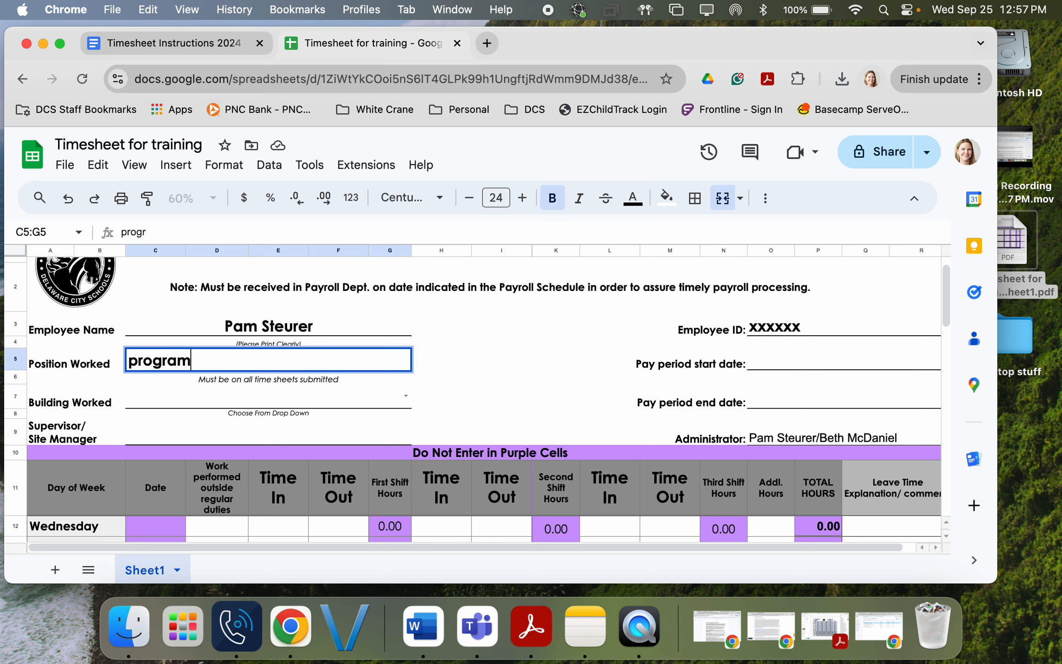
{"action": "type", "text": " assistant"}
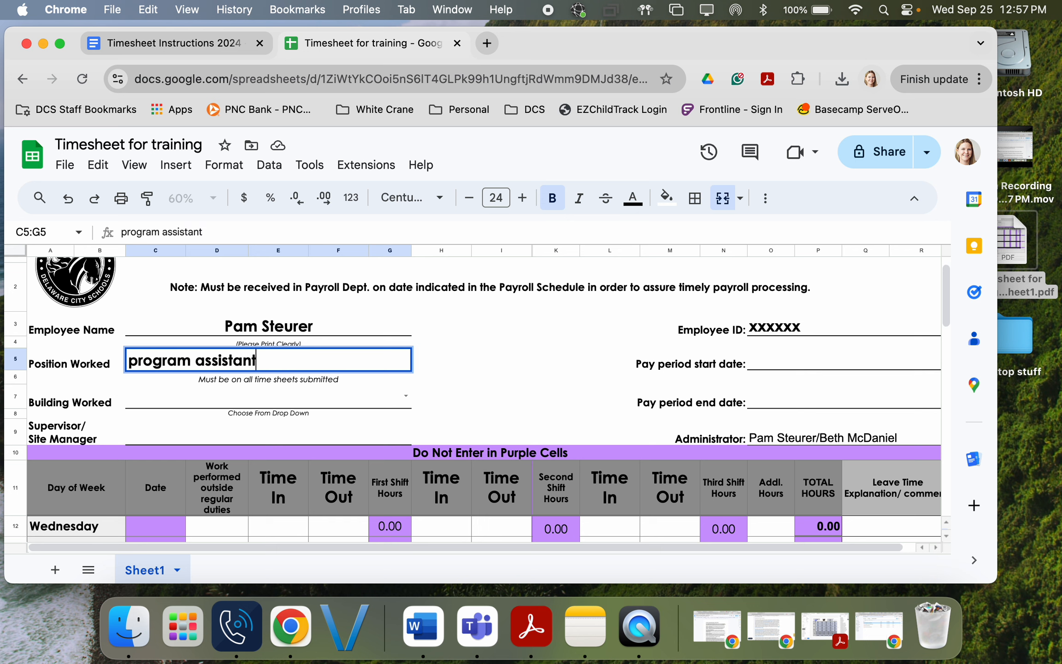
{"action": "key", "text": "Tab"}
Step: Choose Conger from the Building Worked list
{"action": "key", "text": "Down"}
{"action": "key", "text": "Down"}
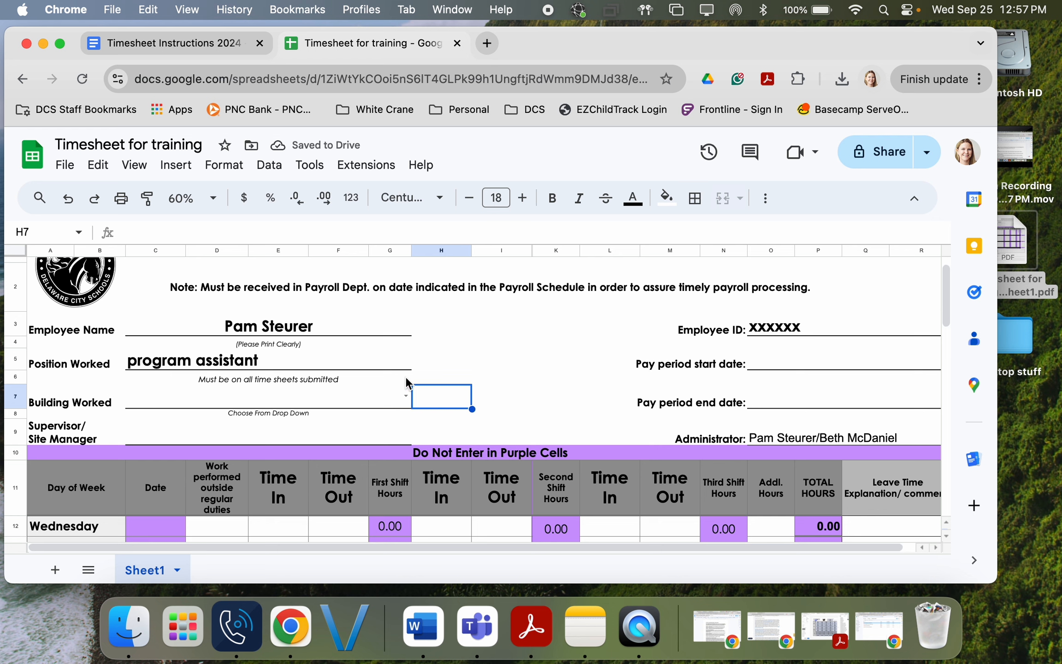
{"action": "left_click", "coordinate": [406, 395]}
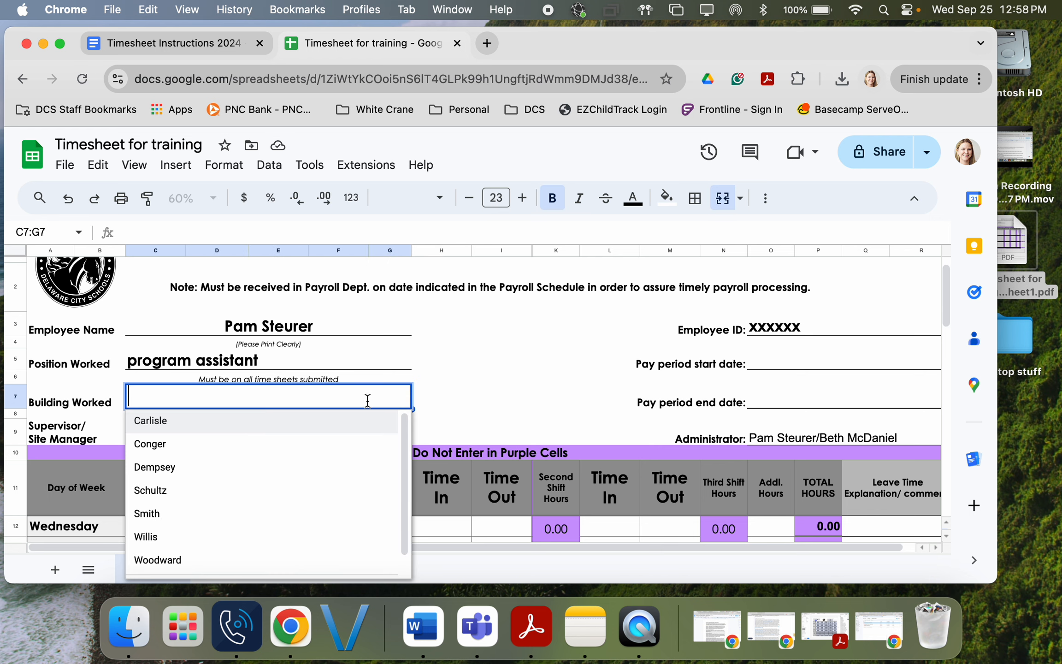
{"action": "left_click", "coordinate": [185, 446]}
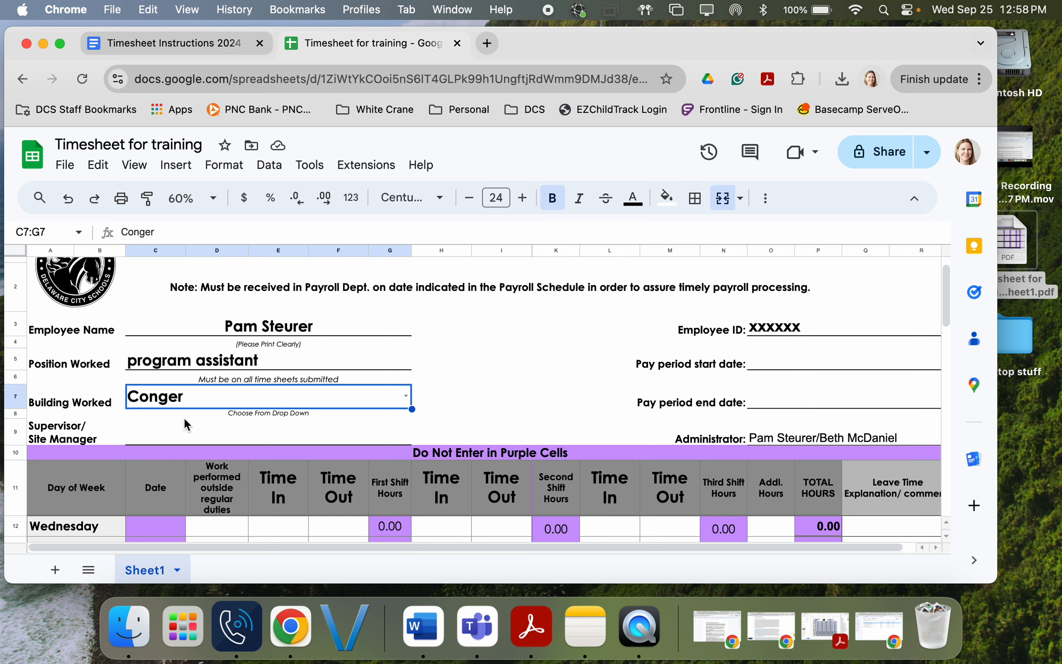
Step: Enter the supervisor/site manager's name, retyping it with correct capitalisation
{"action": "left_click", "coordinate": [161, 433]}
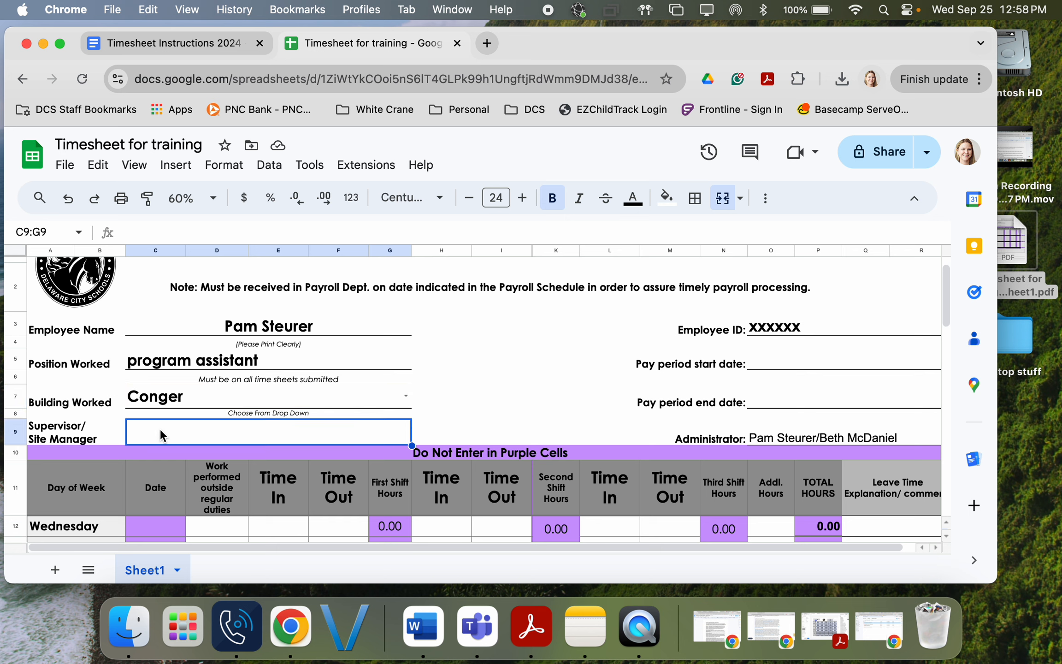
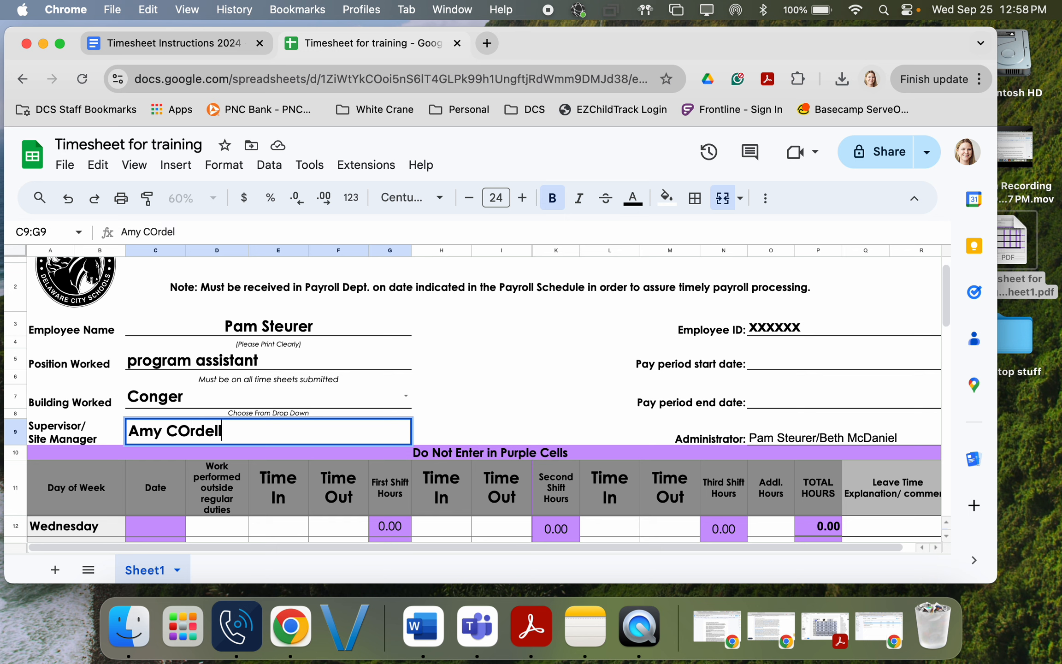
{"action": "key", "text": "Left"}
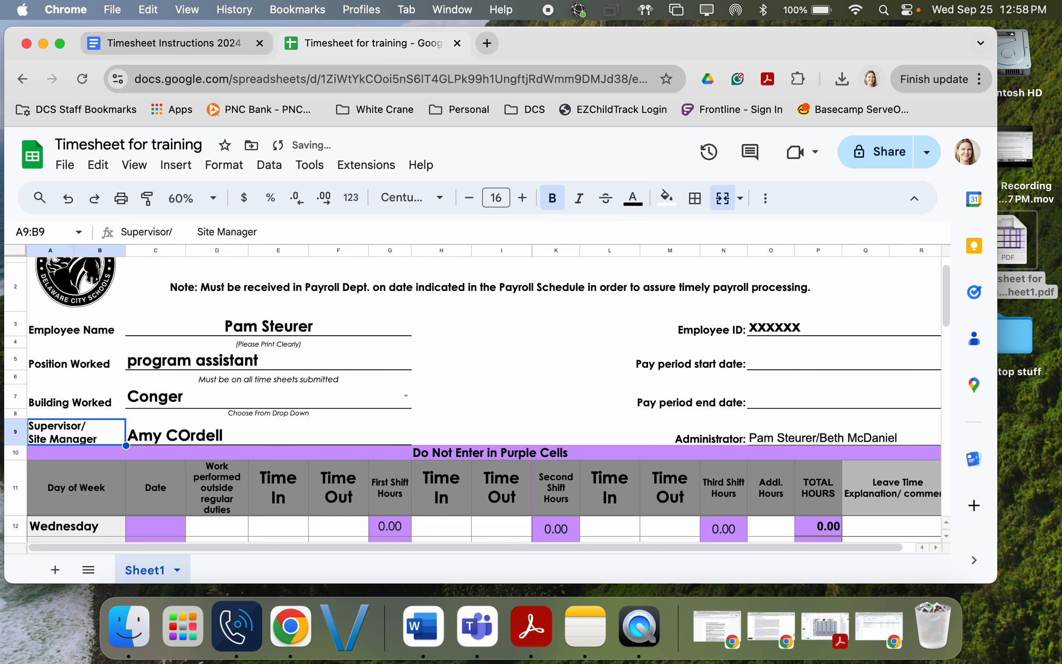
{"action": "key", "text": "Right"}
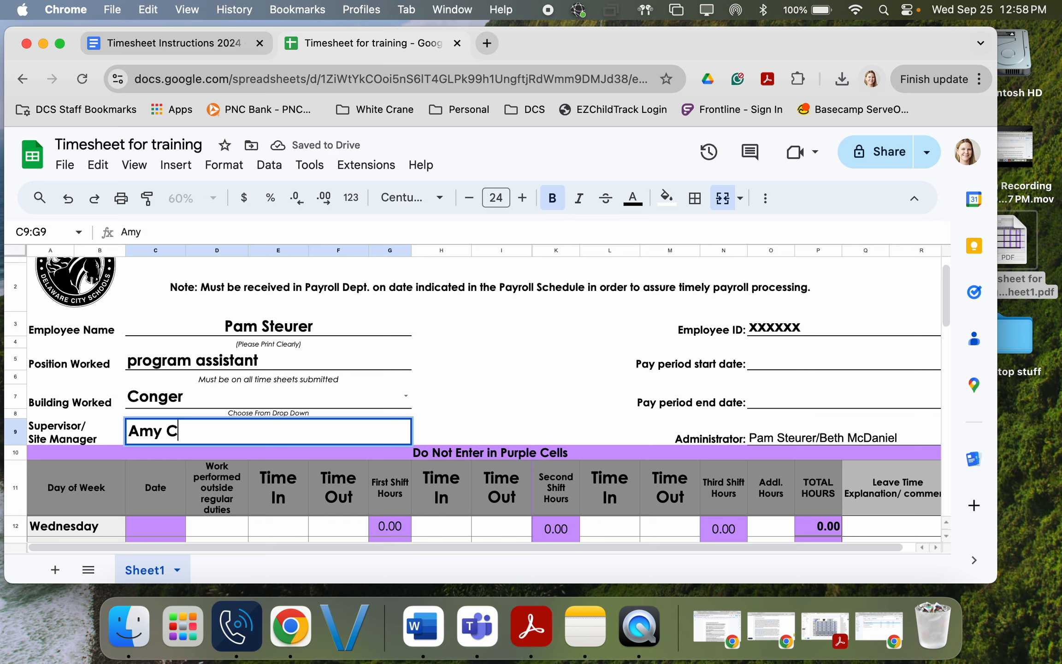
{"action": "left_click", "coordinate": [790, 359]}
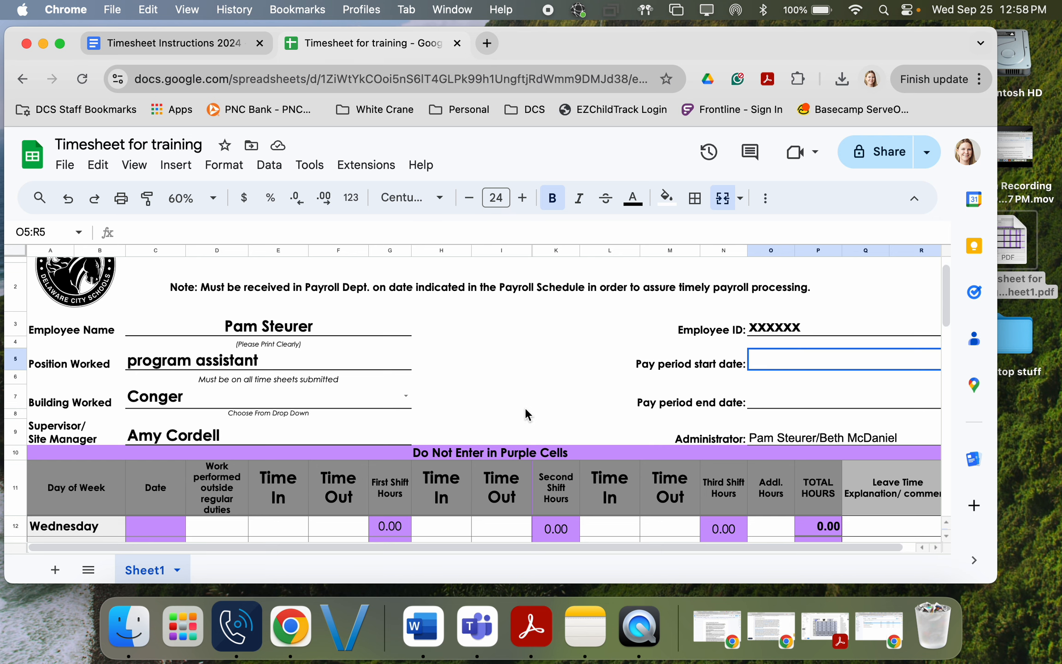
{"action": "scroll", "coordinate": [525, 407], "scroll_direction": "down", "scroll_amount": 3}
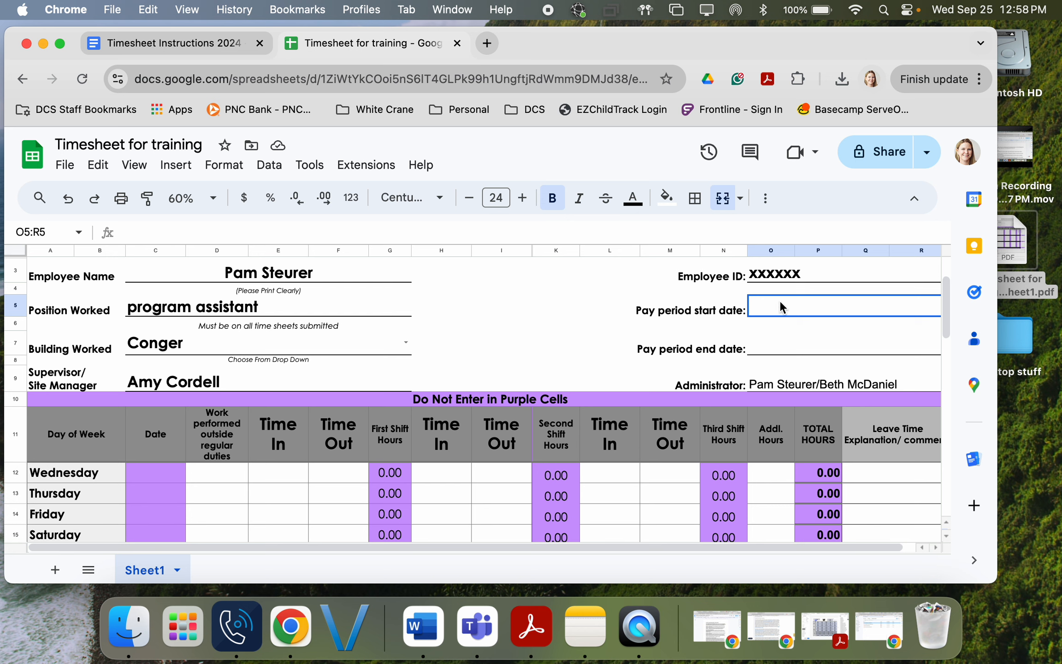
Step: Enter 09/26/2024 as the pay period start date and check the first date's formula
{"action": "type", "text": "09"}
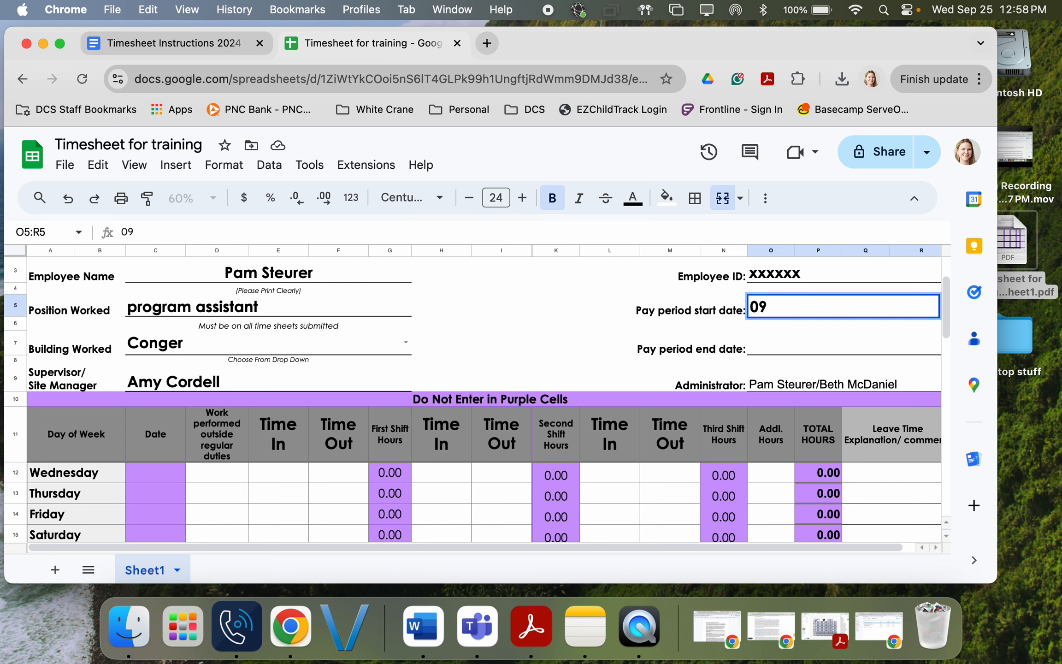
{"action": "type", "text": "/26/2024"}
{"action": "key", "text": "Return"}
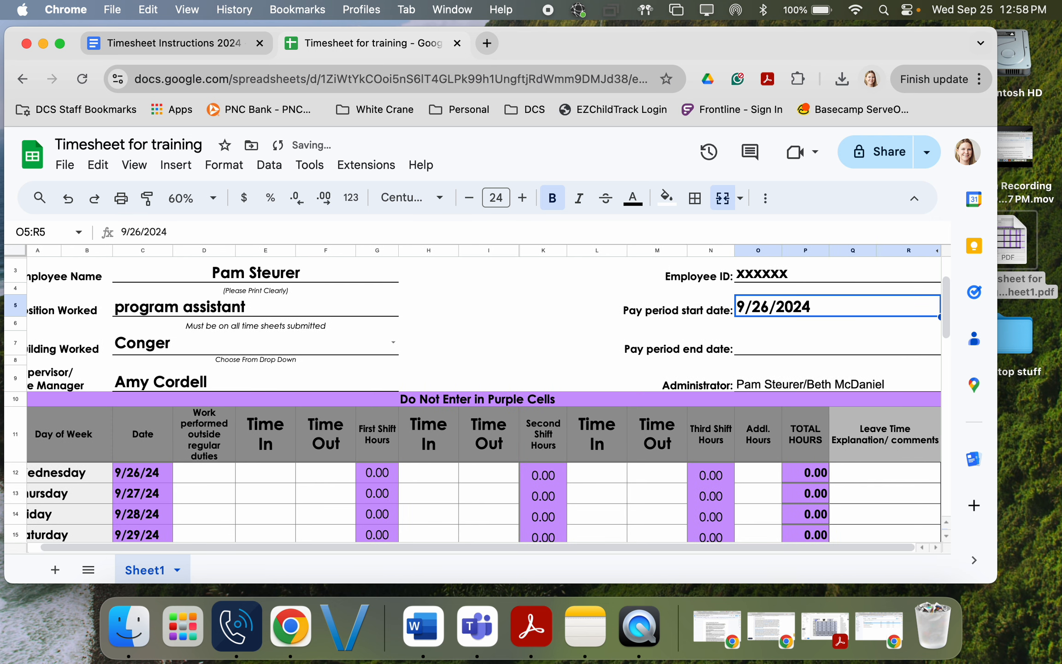
{"action": "left_click", "coordinate": [145, 473]}
{"action": "scroll", "coordinate": [160, 491], "scroll_direction": "down", "scroll_amount": 1}
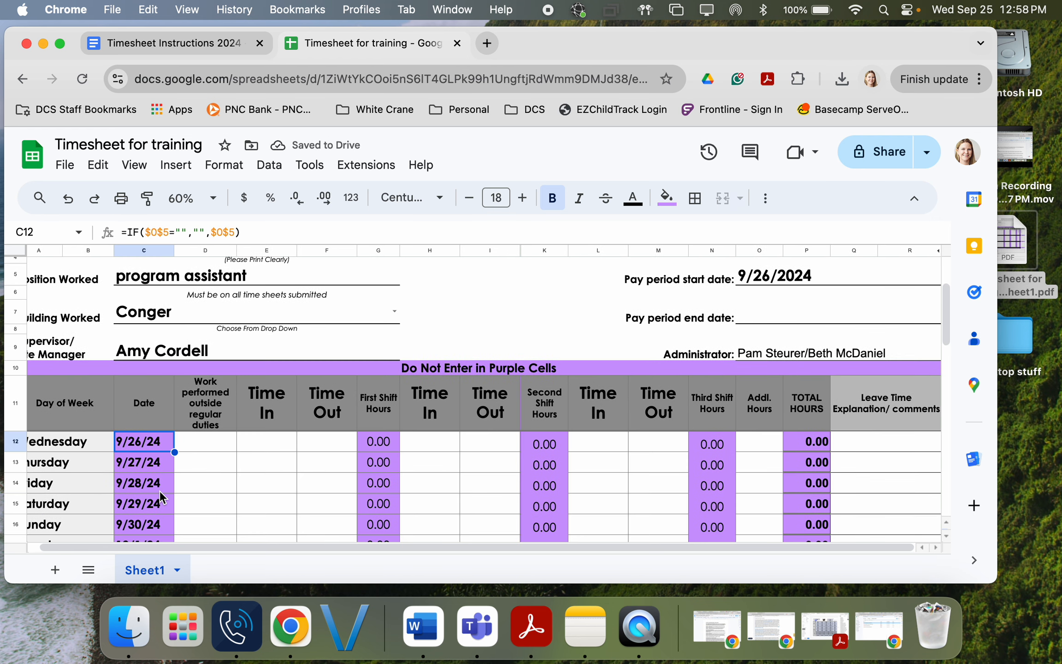
{"action": "scroll", "coordinate": [159, 490], "scroll_direction": "down", "scroll_amount": 1}
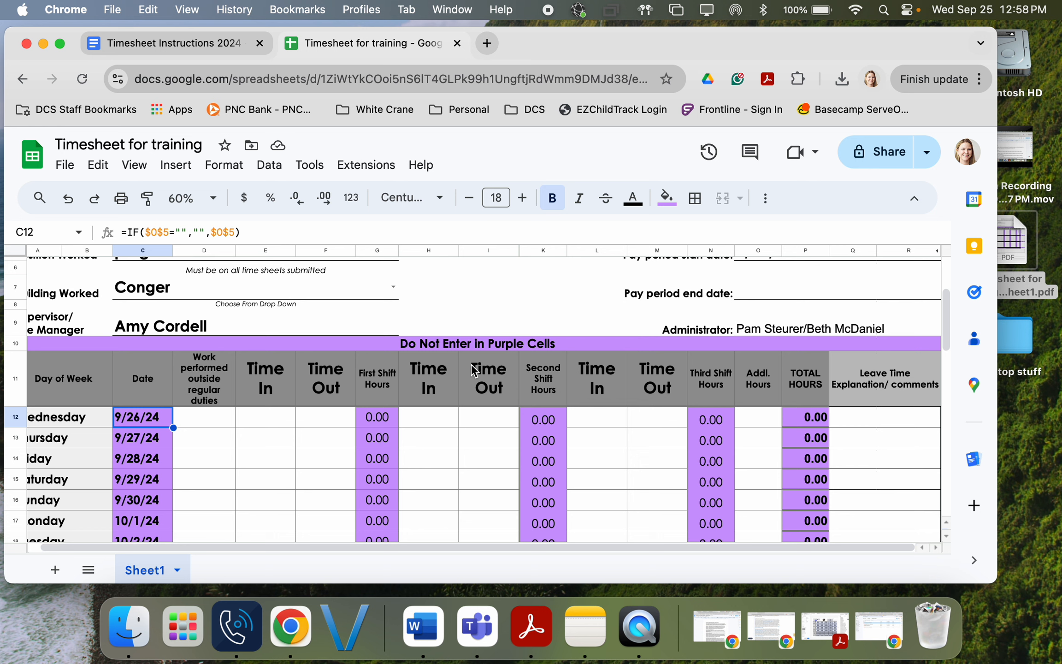
{"action": "left_click", "coordinate": [260, 418]}
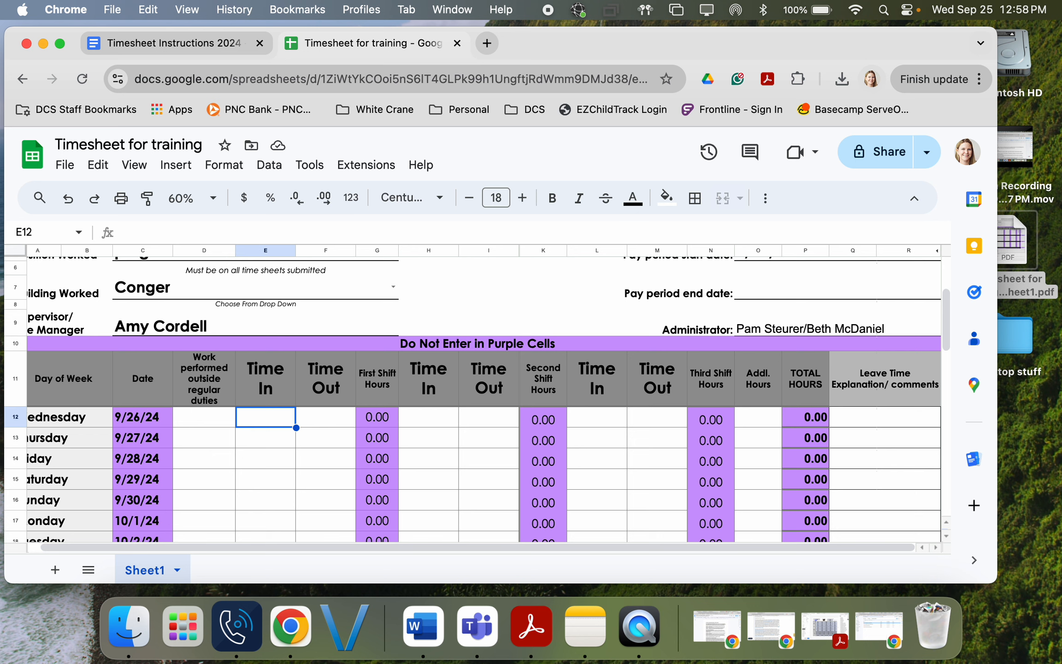
Step: Enter Wednesday's first shift as 7:00 am to 8:30 am
{"action": "type", "text": "7:00"}
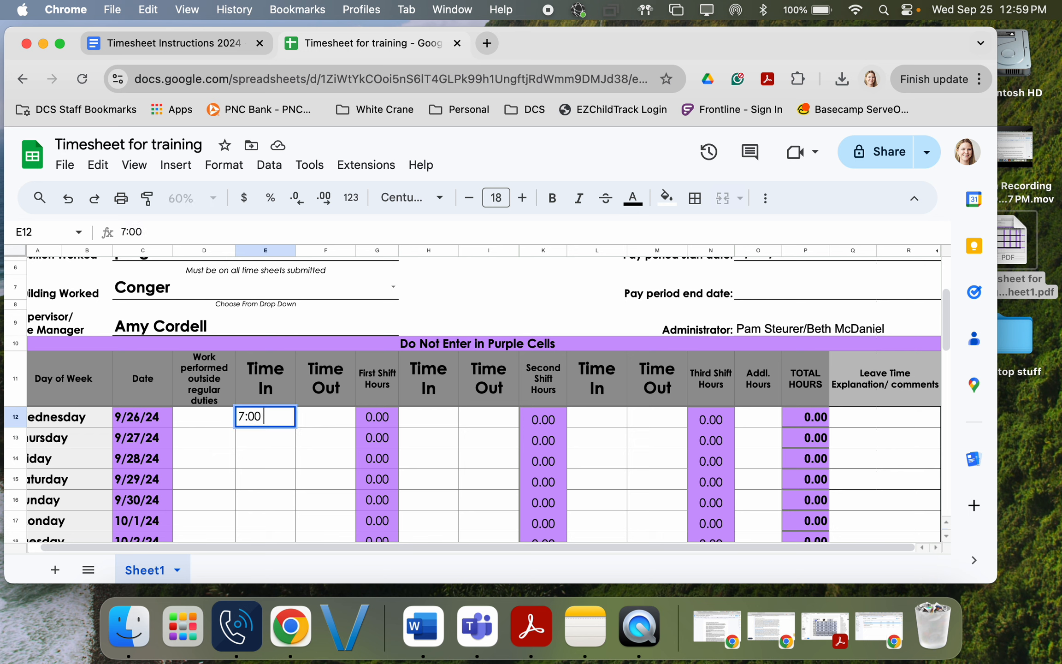
{"action": "type", "text": " am"}
{"action": "key", "text": "Tab"}
{"action": "type", "text": "8"}
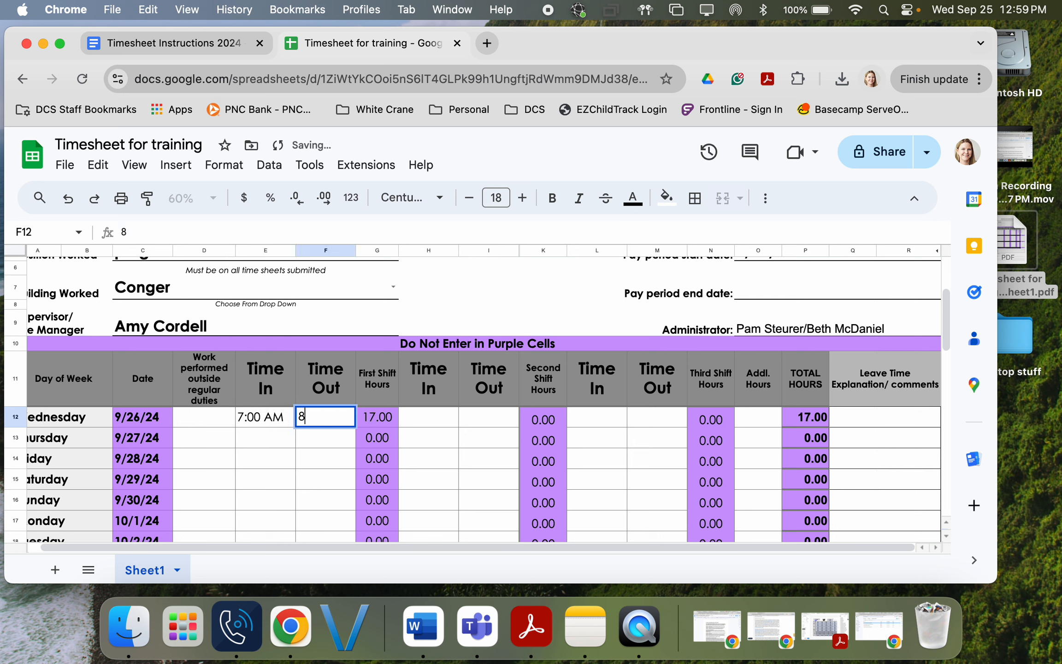
{"action": "type", "text": ":30"}
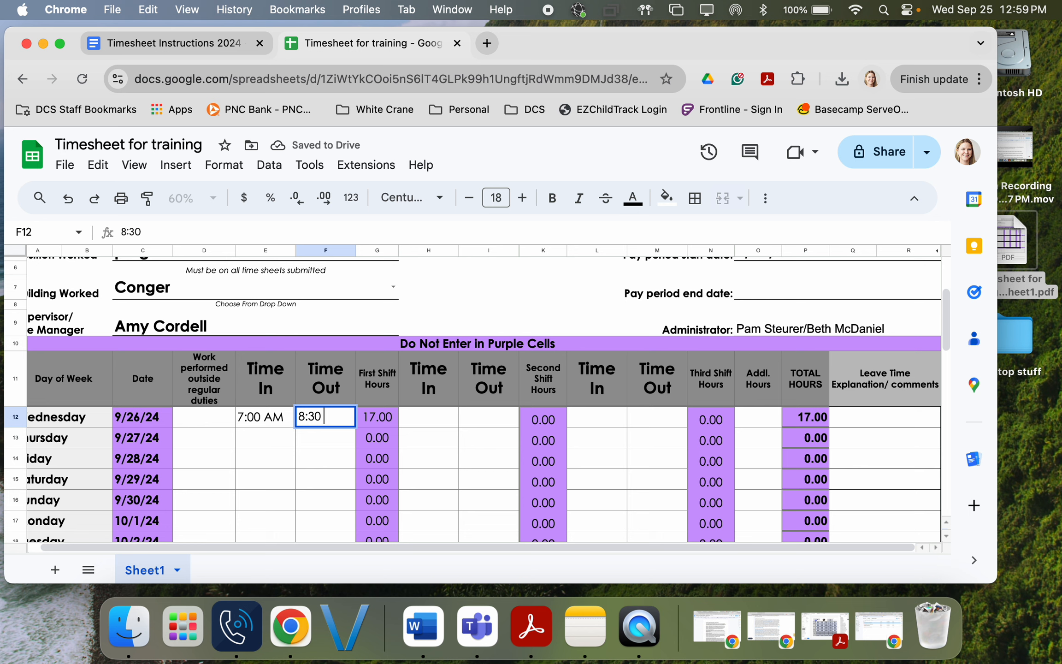
{"action": "type", "text": " am"}
{"action": "key", "text": "Tab"}
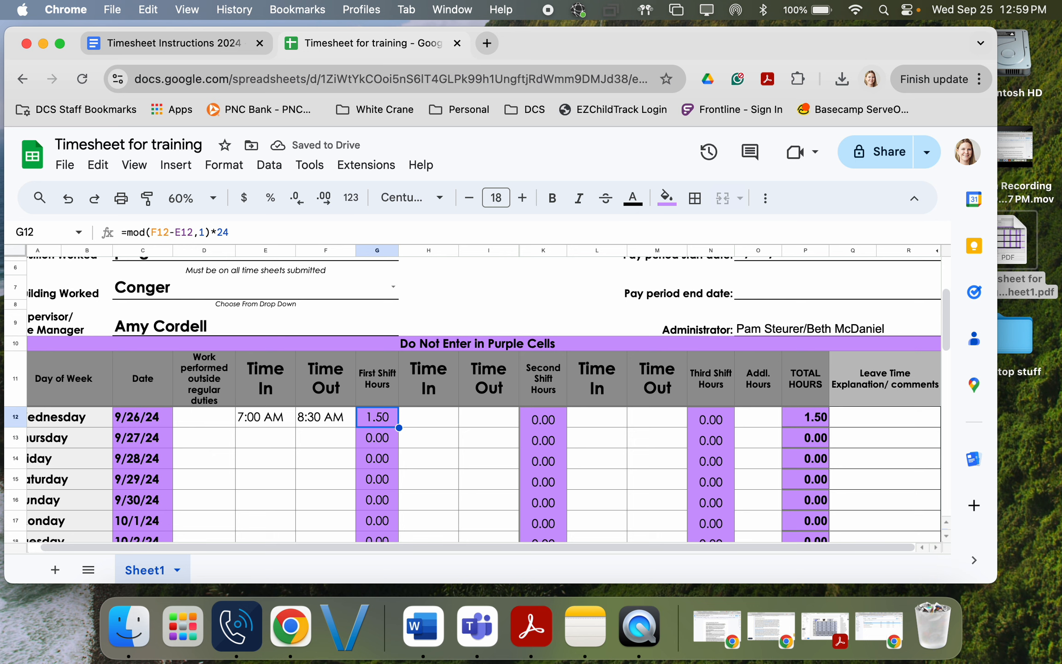
{"action": "key", "text": "Tab"}
{"action": "key", "text": "Tab"}
{"action": "key", "text": "Tab"}
{"action": "key", "text": "Tab"}
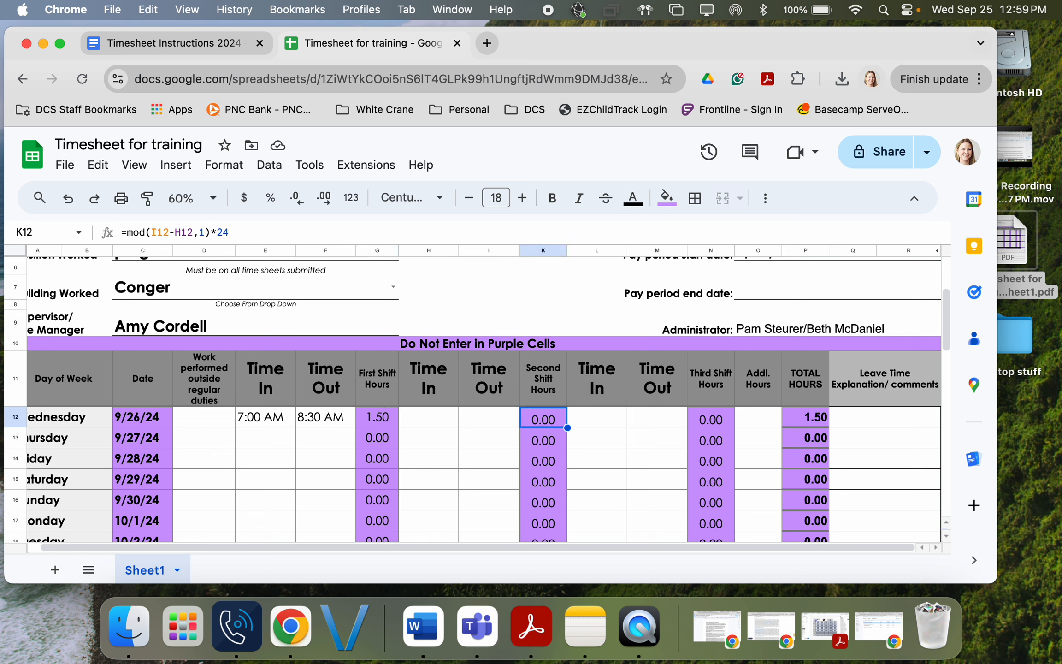
Step: Enter Wednesday's later shift as 3:00 pm to 5:30 pm and reach TOTAL HOURS
{"action": "type", "text": "3:00 pm"}
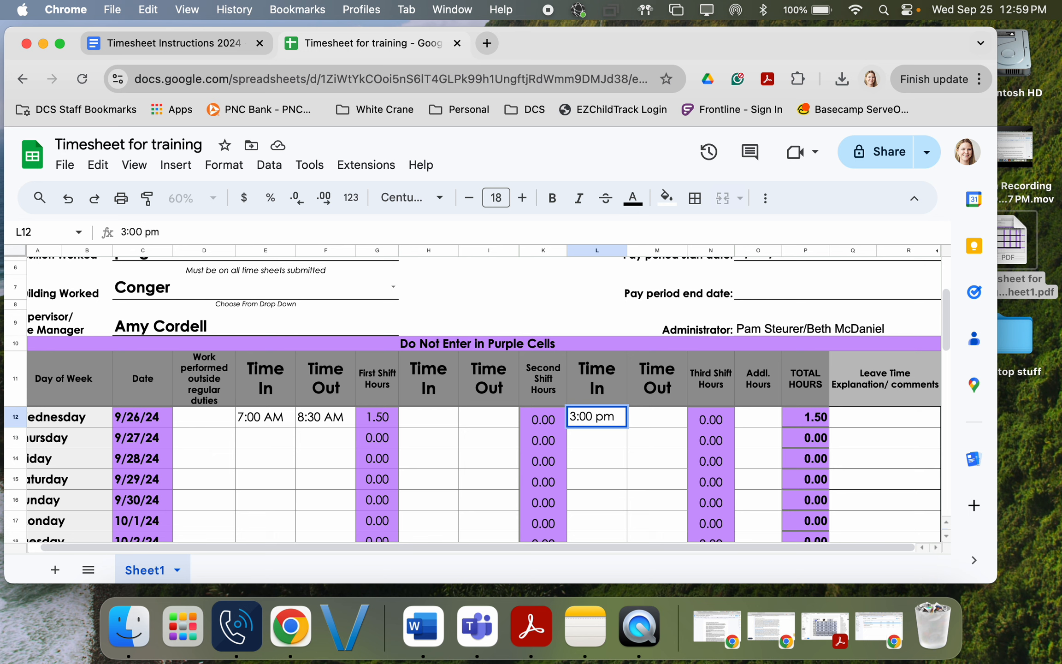
{"action": "key", "text": "Tab"}
{"action": "type", "text": "5:"}
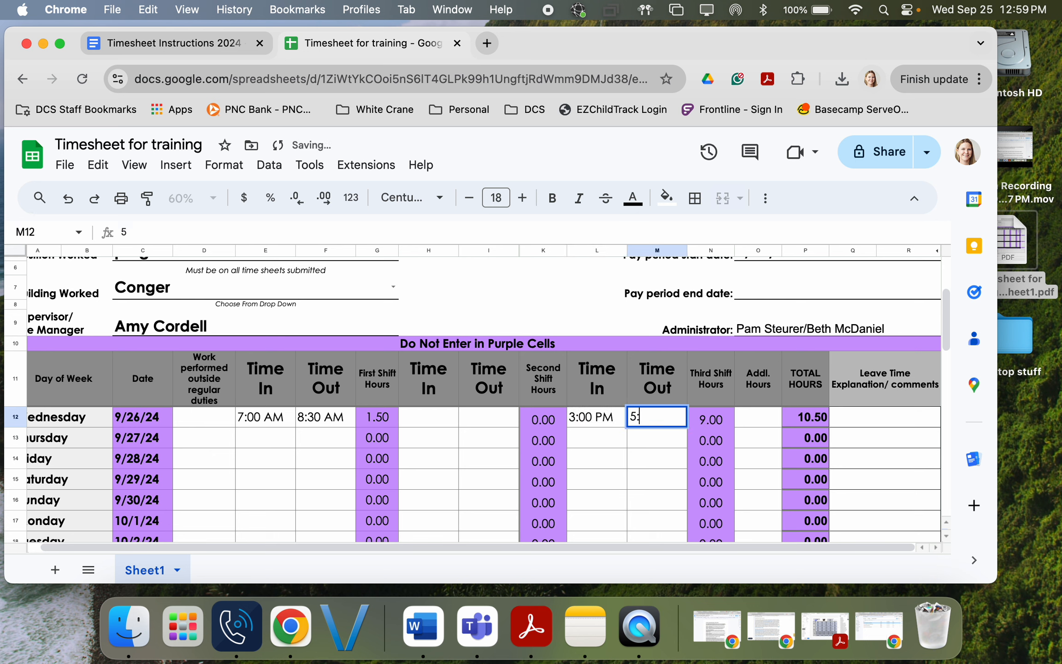
{"action": "type", "text": "30 pm"}
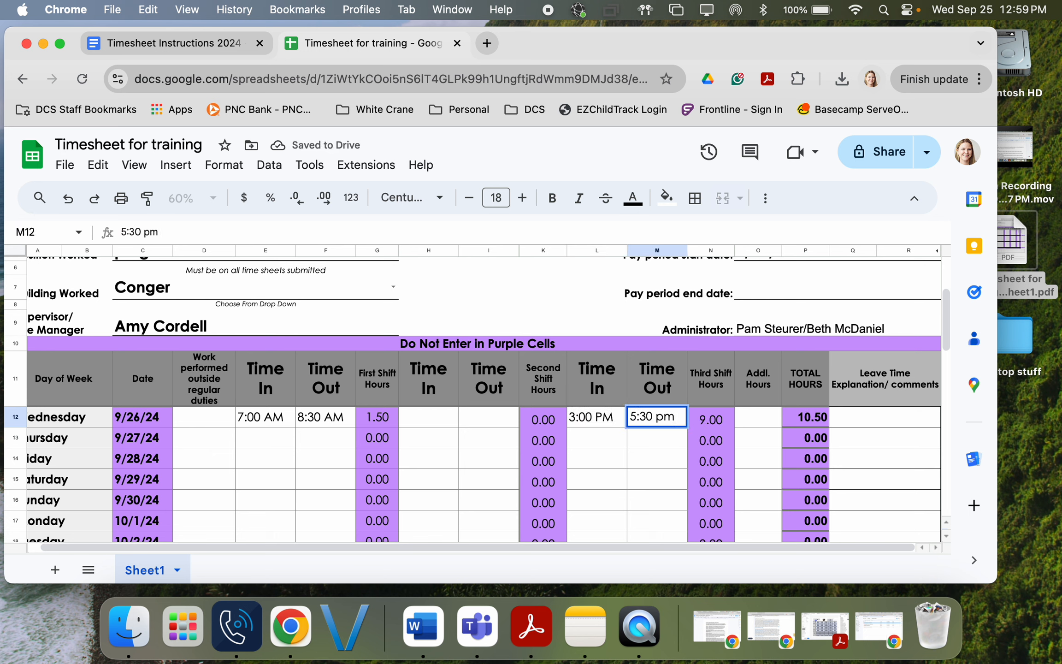
{"action": "key", "text": "Tab"}
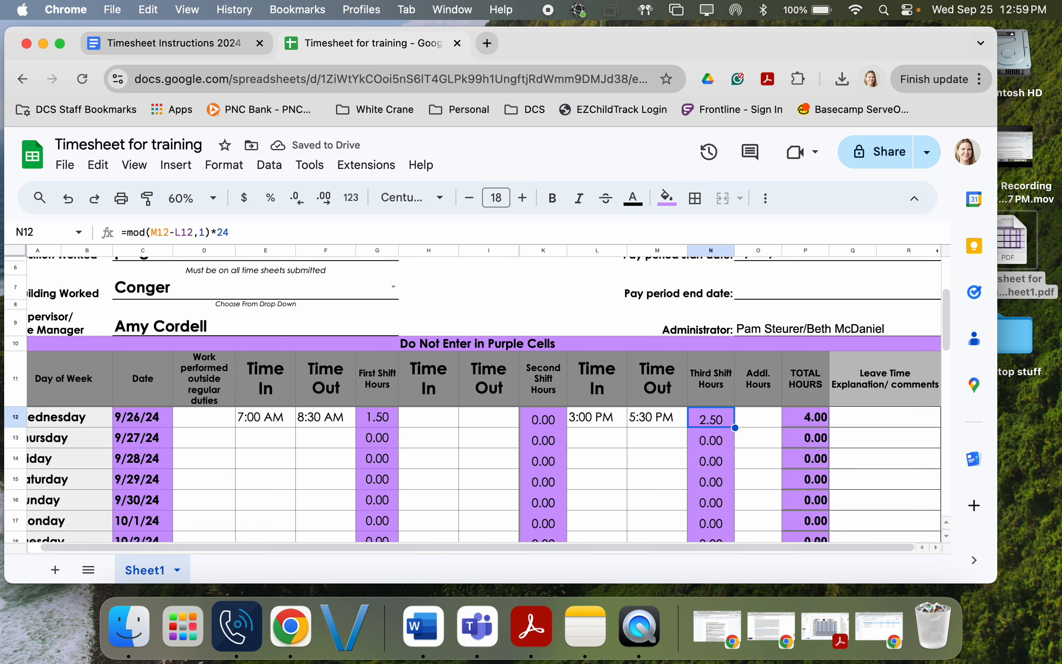
{"action": "key", "text": "Tab"}
{"action": "key", "text": "Tab"}
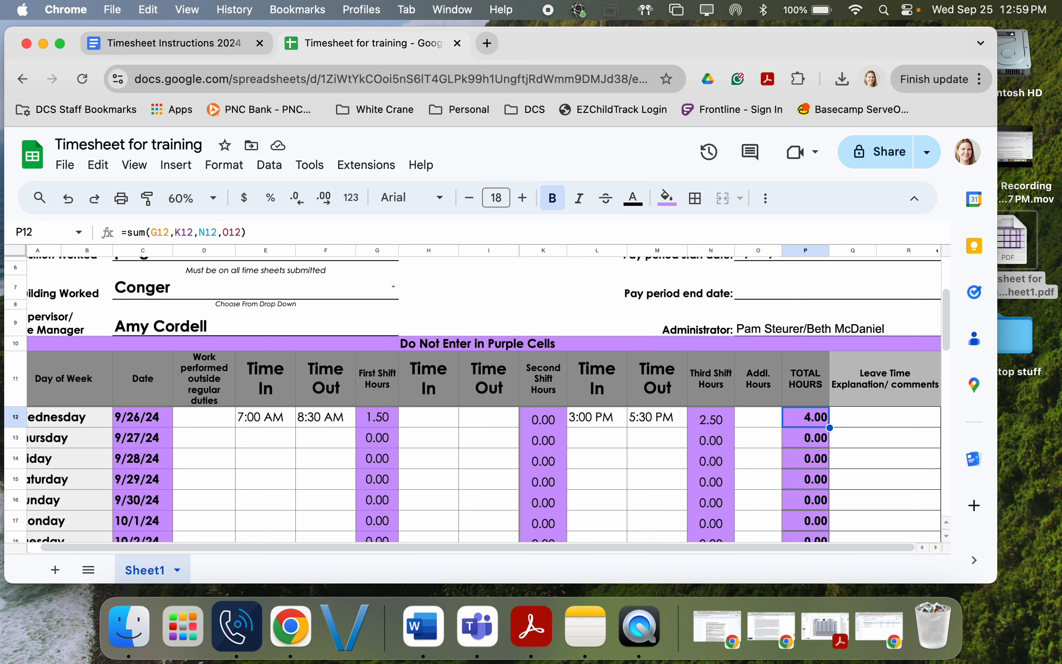
{"action": "key", "text": "Down"}
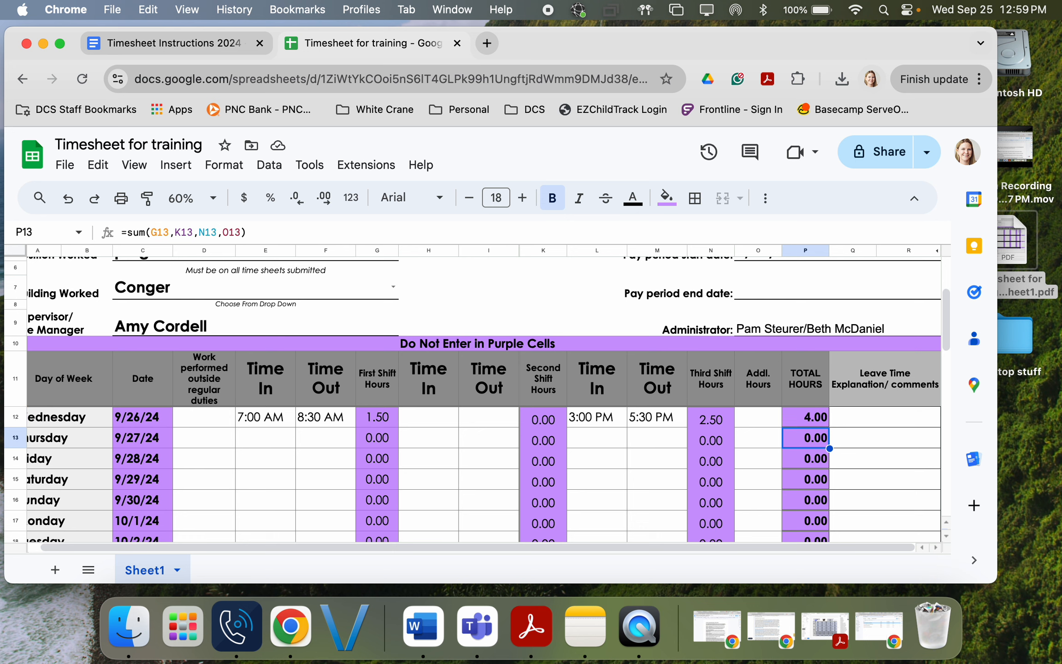
Step: Give 9/27 4.0 additional hours with the note '4/4 sick leave'
{"action": "key", "text": "Left"}
{"action": "key", "text": "Left"}
{"action": "key", "text": "Left"}
{"action": "key", "text": "Left"}
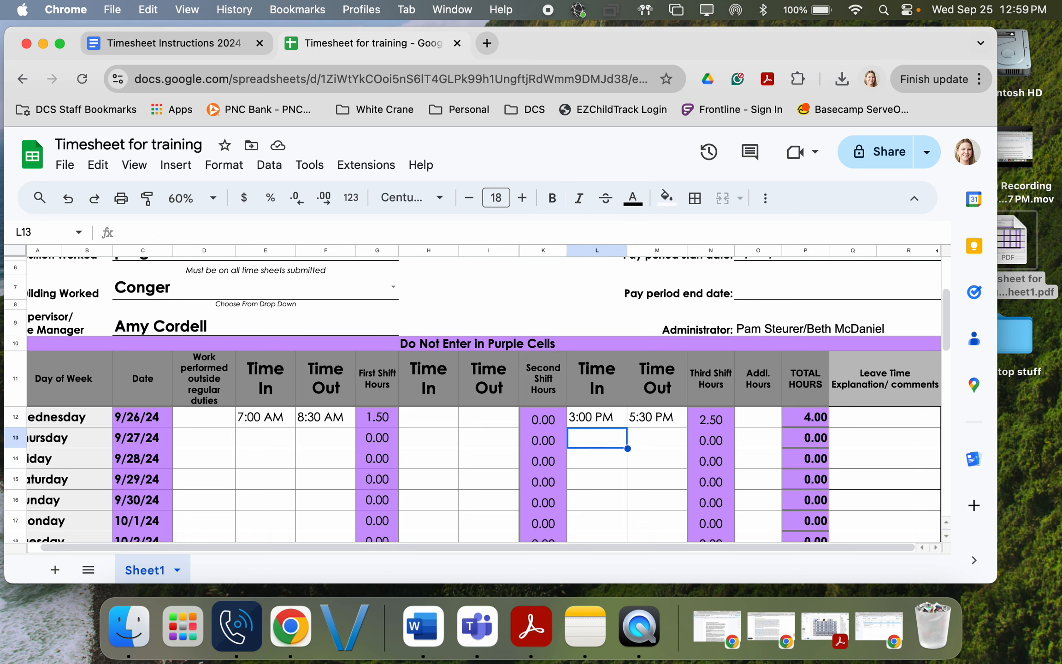
{"action": "key", "text": "Left"}
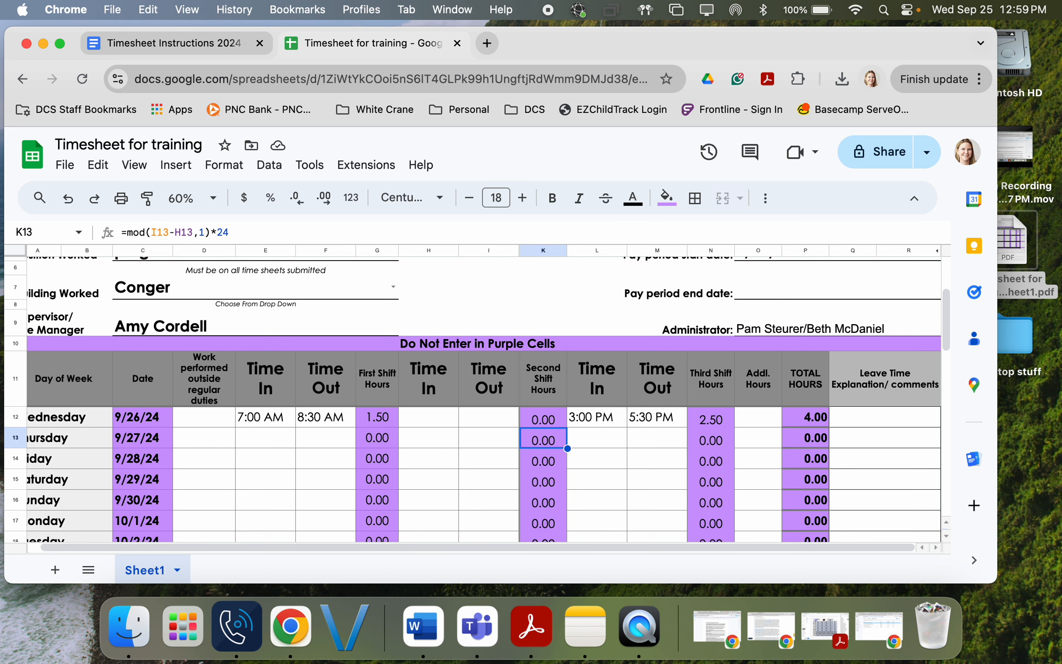
{"action": "key", "text": "Right"}
{"action": "key", "text": "Right"}
{"action": "key", "text": "Right"}
{"action": "key", "text": "Up"}
{"action": "key", "text": "Up"}
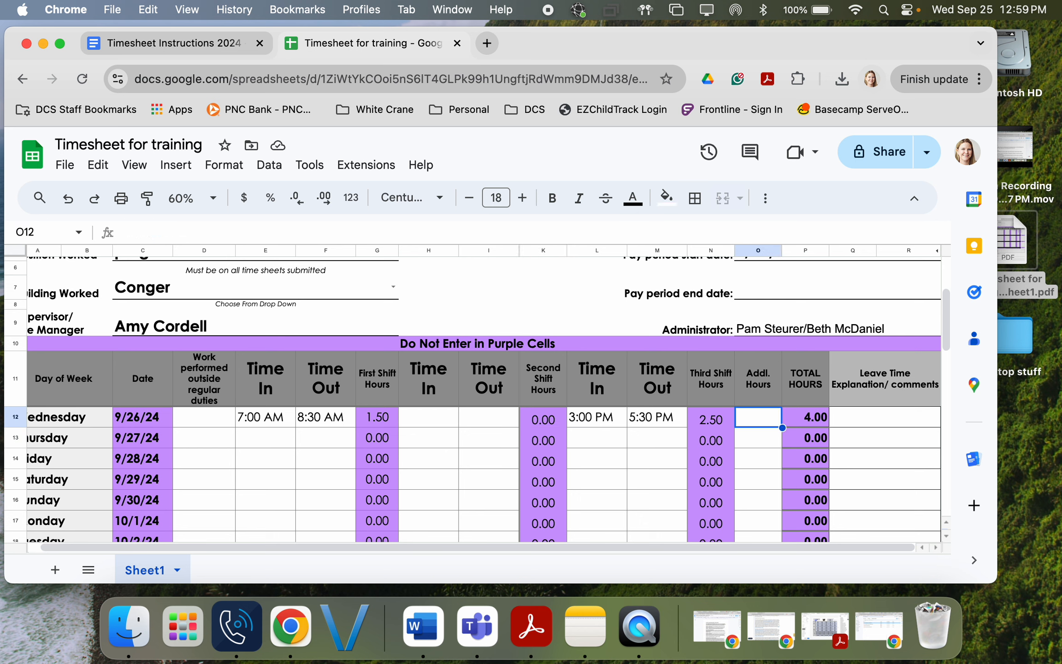
{"action": "key", "text": "Down"}
{"action": "key", "text": "Down"}
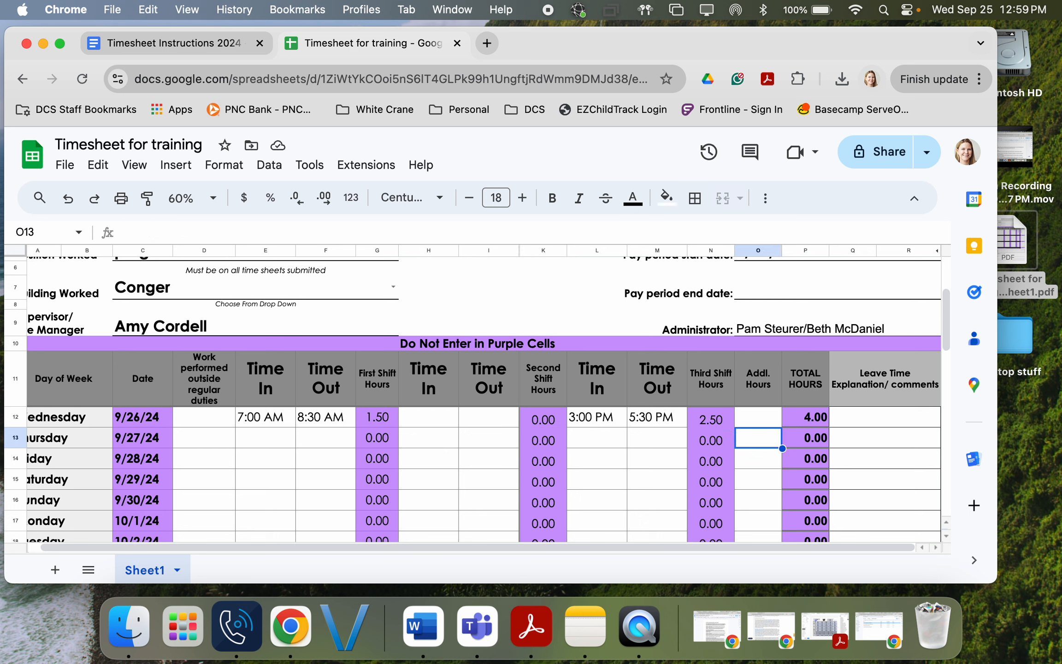
{"action": "key", "text": "Left"}
{"action": "key", "text": "Left"}
{"action": "key", "text": "Left"}
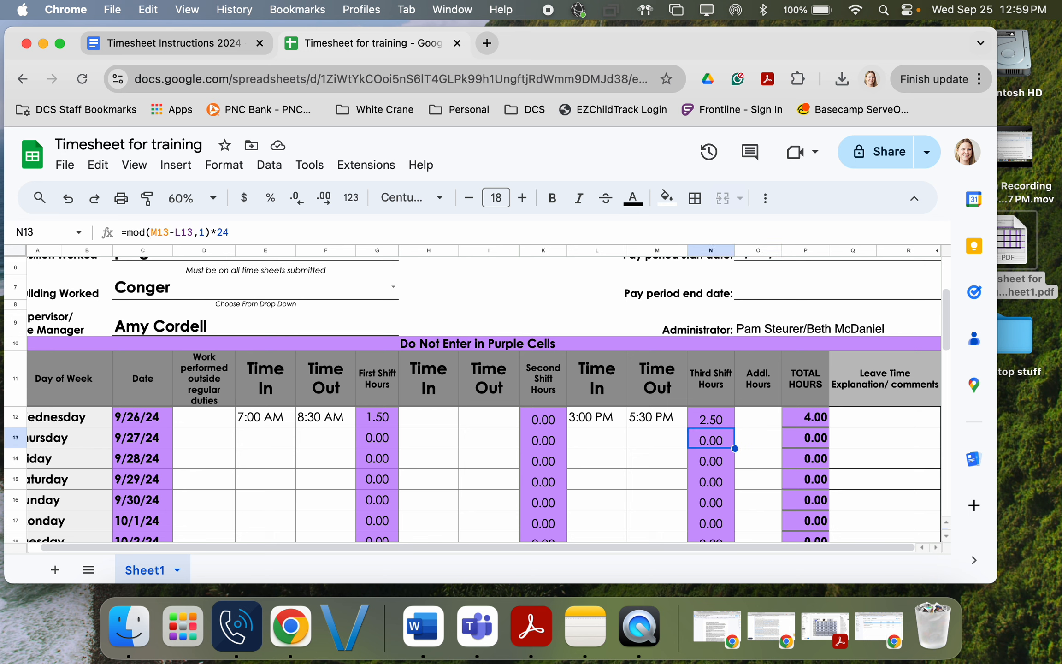
{"action": "key", "text": "Right"}
{"action": "key", "text": "Right"}
{"action": "key", "text": "Right"}
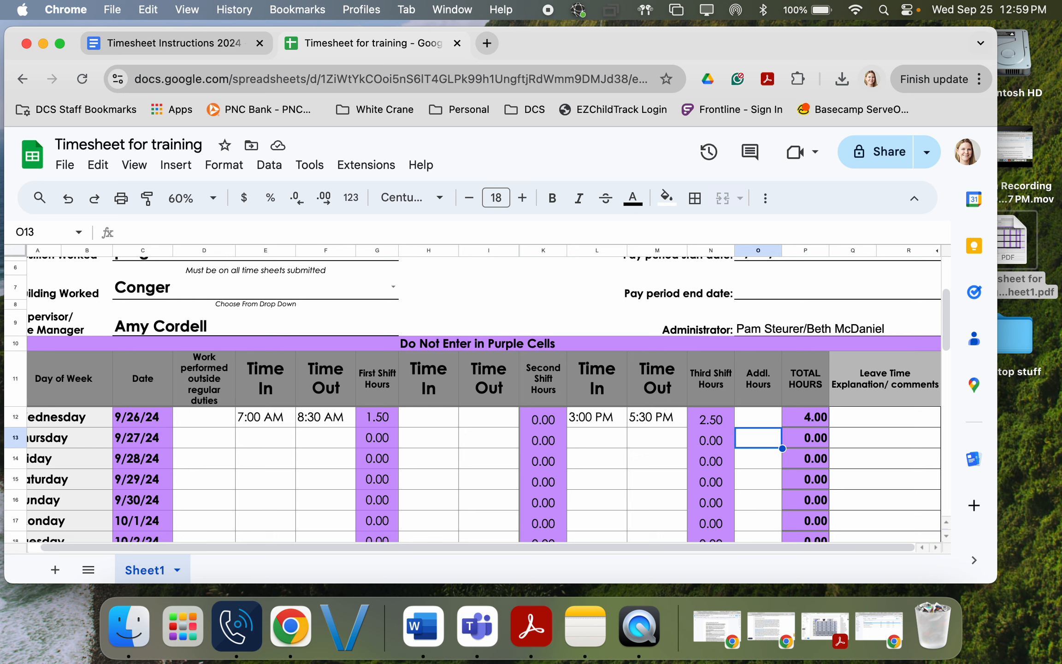
{"action": "type", "text": "4.0"}
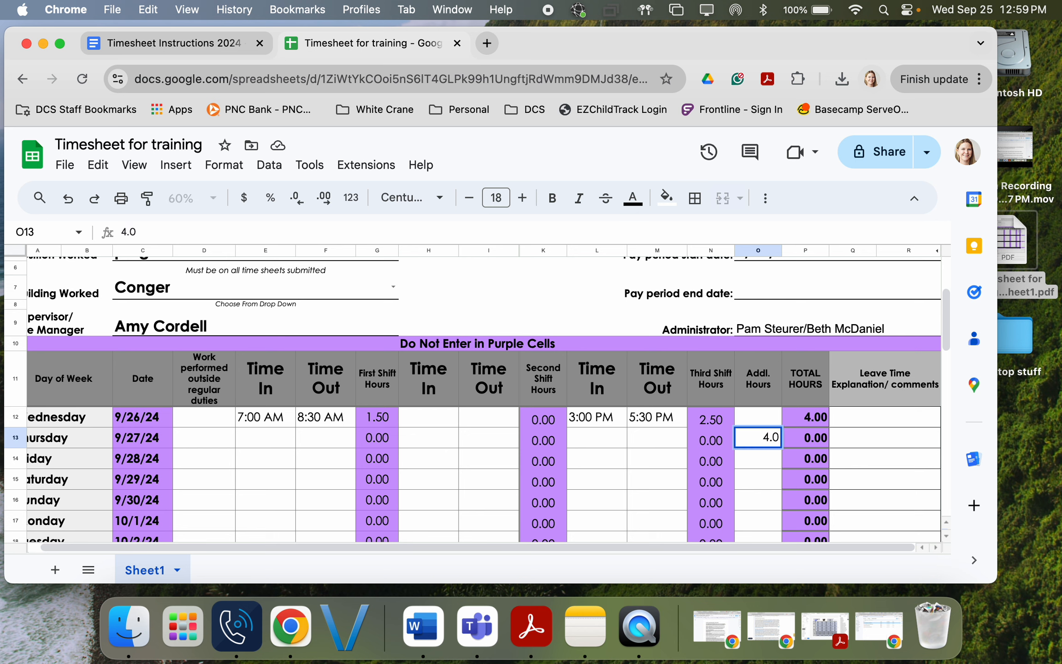
{"action": "key", "text": "Tab"}
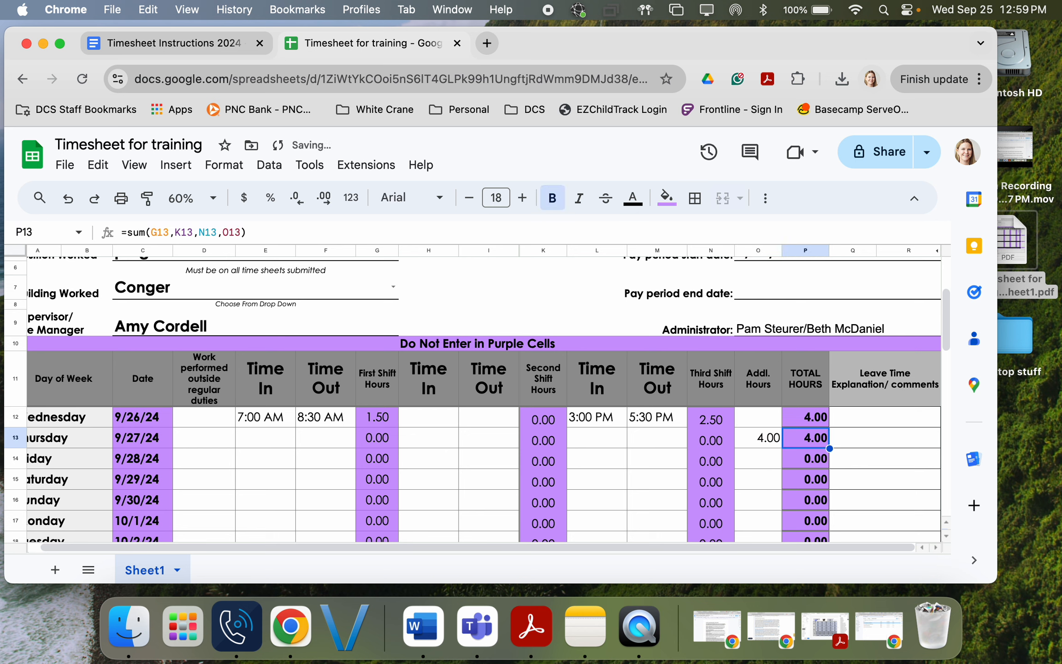
{"action": "key", "text": "Right"}
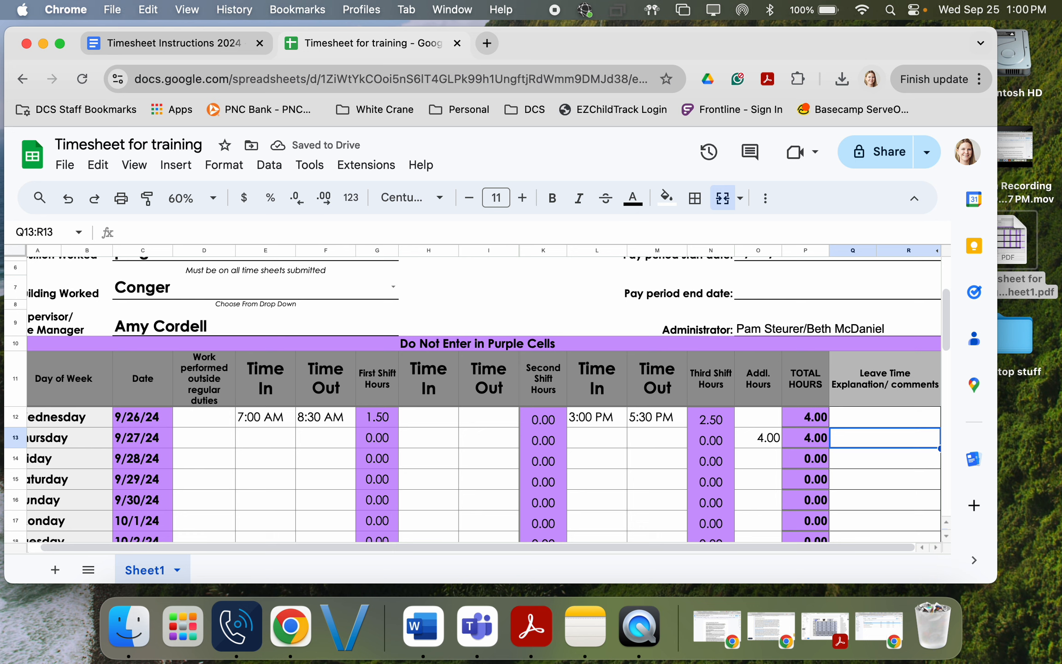
{"action": "type", "text": "4"}
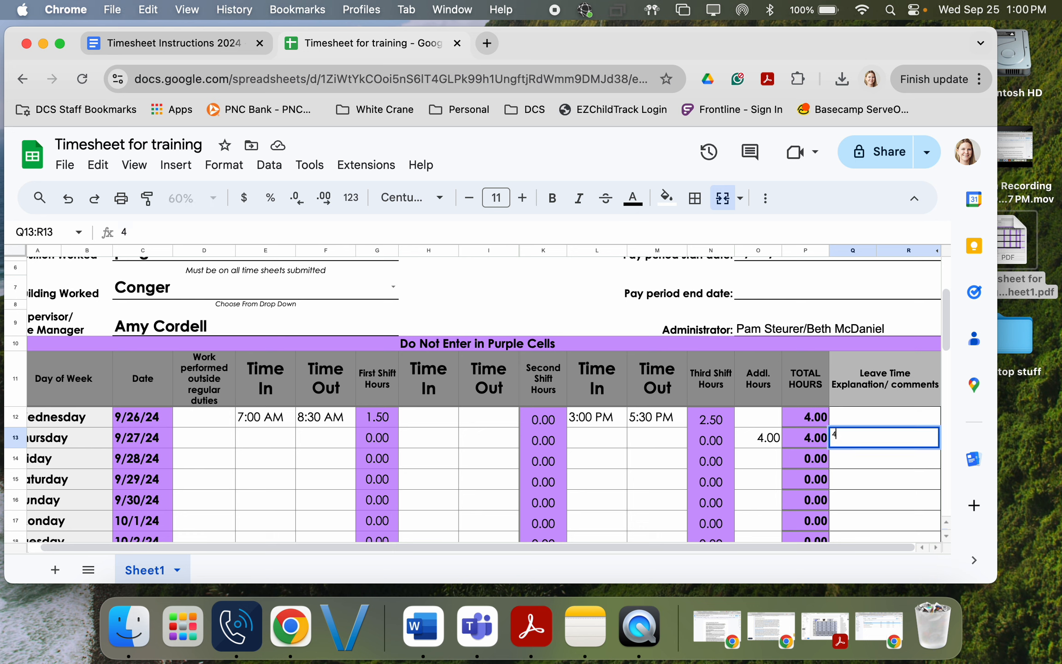
{"action": "type", "text": "/4 sick leave"}
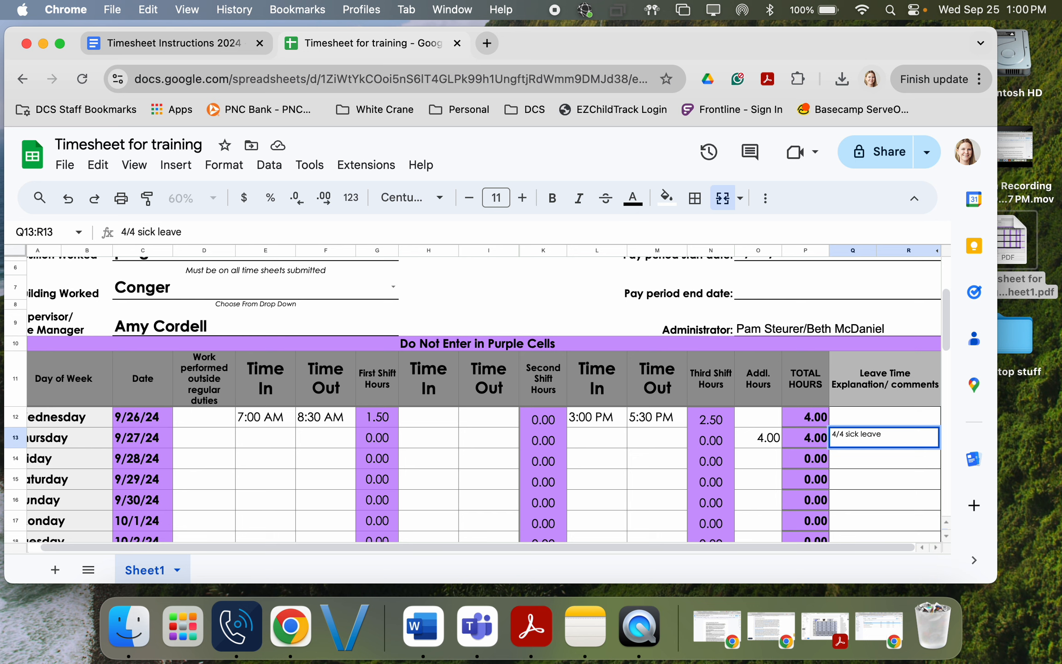
{"action": "key", "text": "Return"}
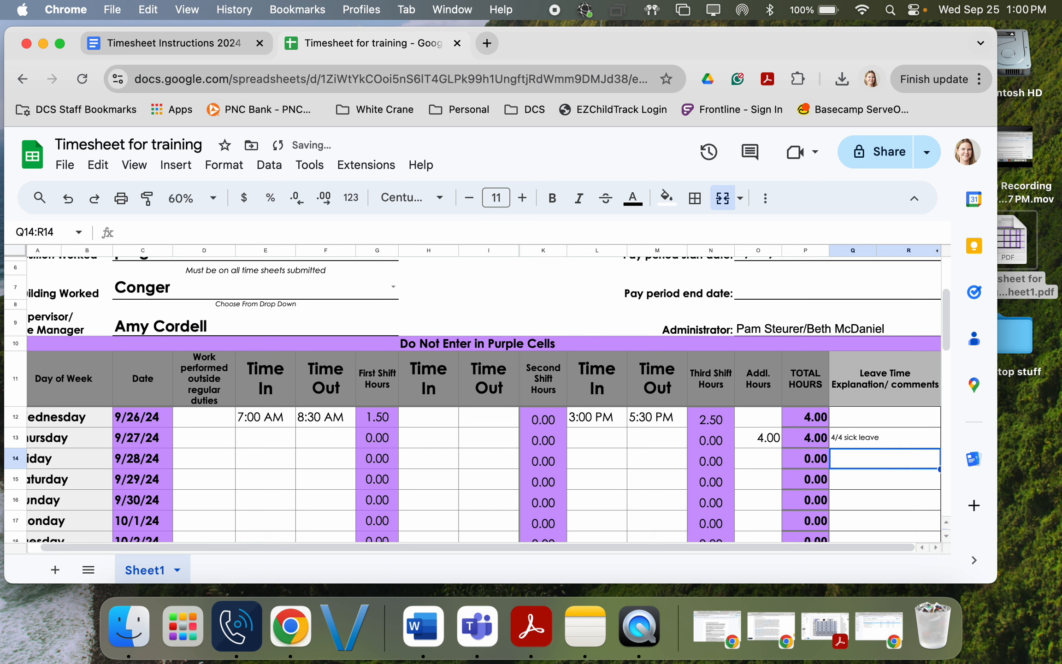
Step: Give 9/28 4.0 additional hours with the note '4/4 personal'
{"action": "key", "text": "Left"}
{"action": "key", "text": "Left"}
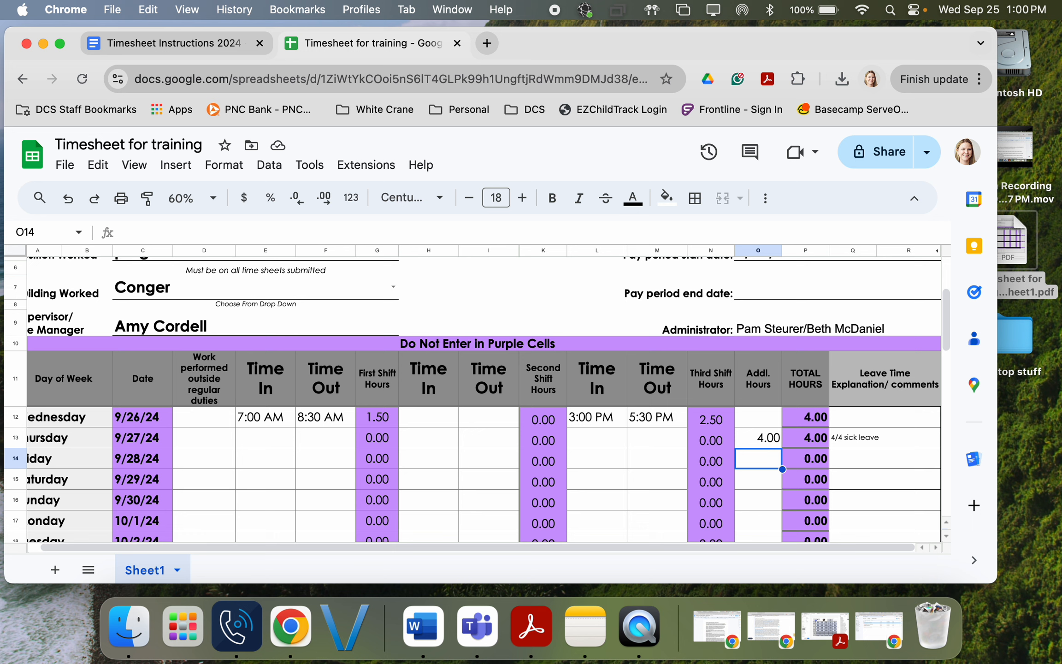
{"action": "type", "text": "4.0"}
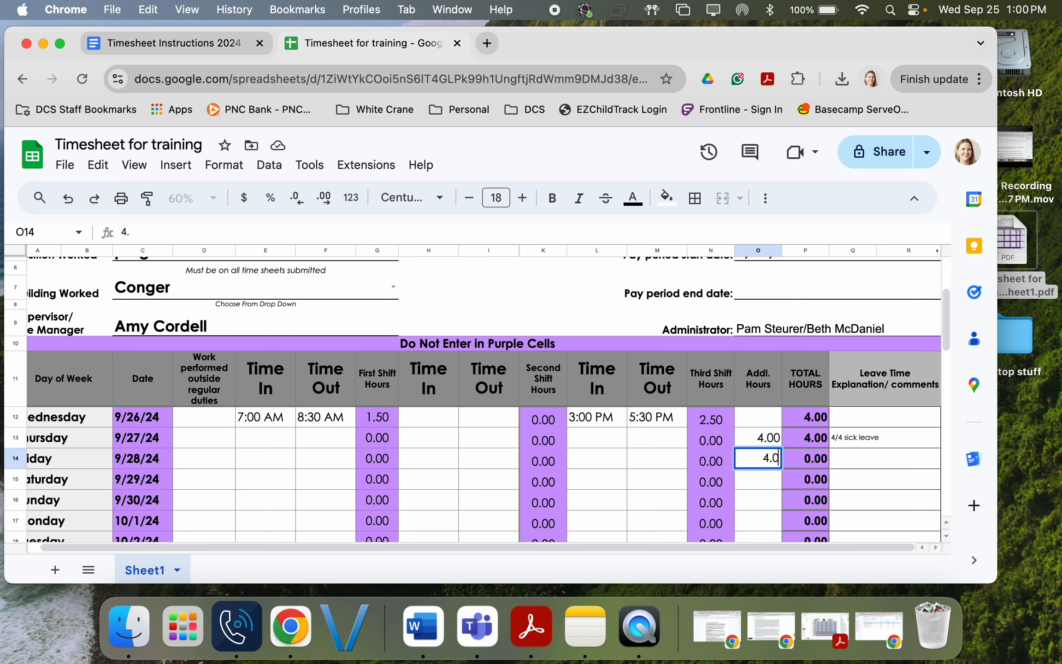
{"action": "key", "text": "Tab"}
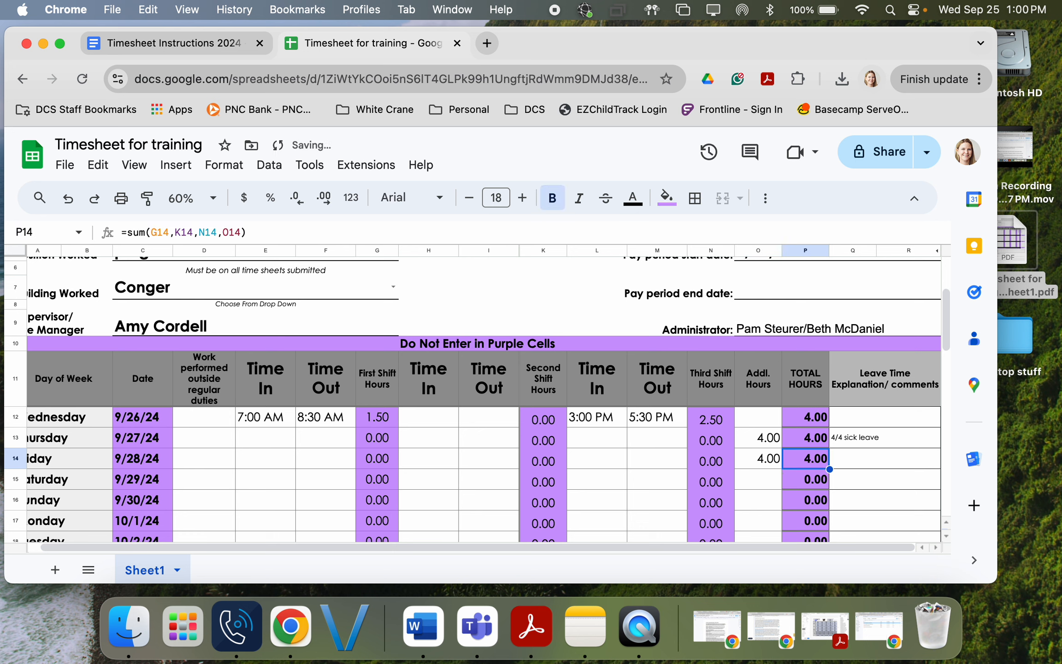
{"action": "key", "text": "Tab"}
{"action": "type", "text": "4/"}
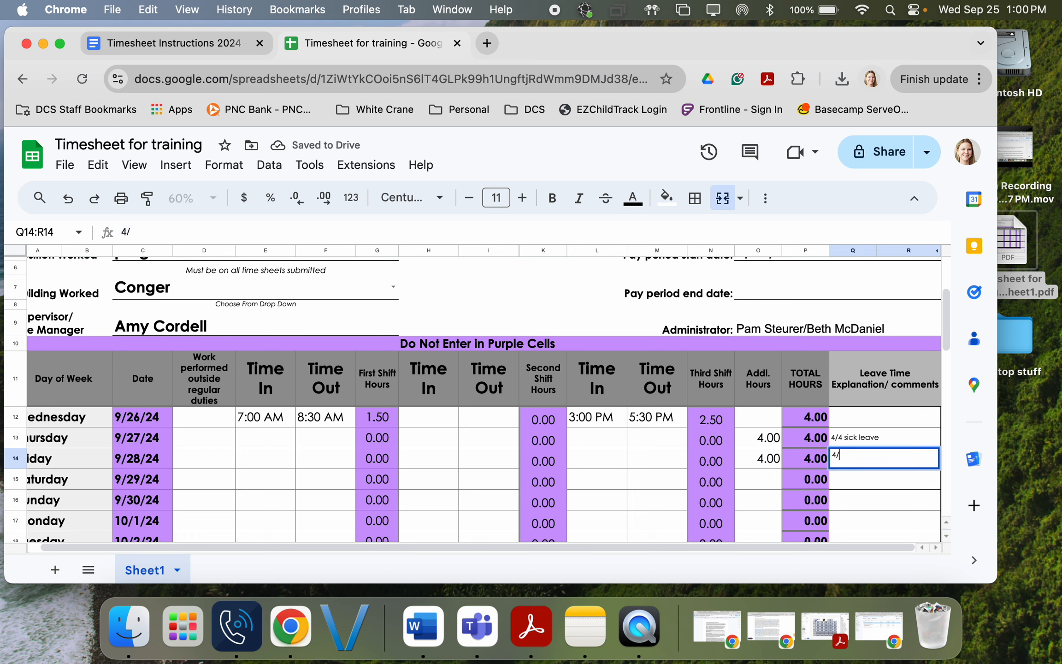
{"action": "type", "text": "4 personal"}
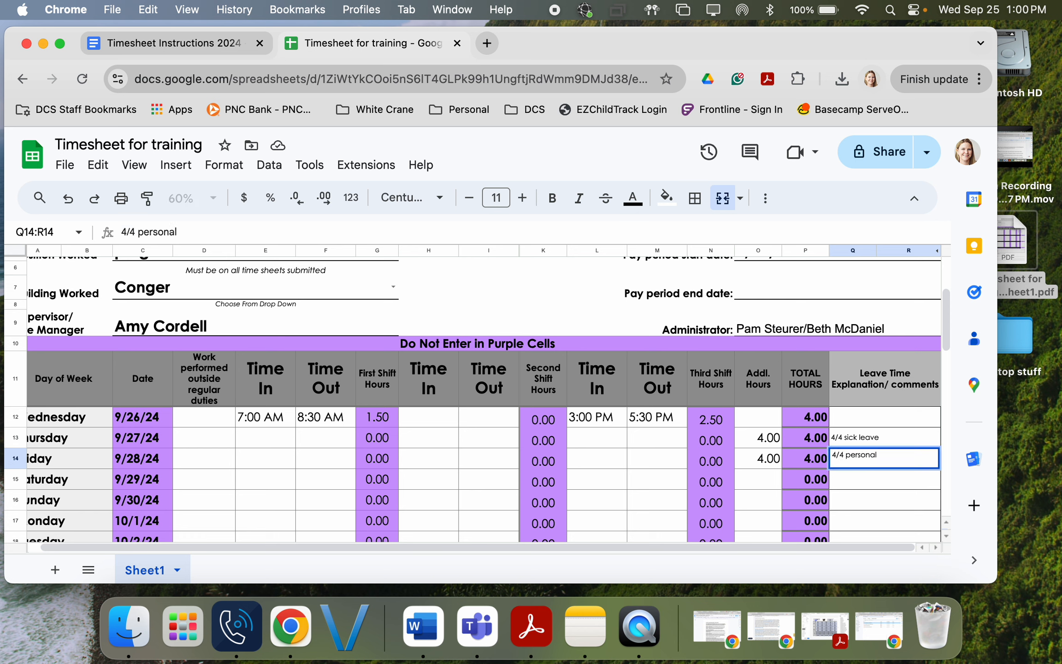
{"action": "key", "text": "Return"}
Step: Give 9/29 4.0 additional hours with the note 'holiday pay'
{"action": "key", "text": "Left"}
{"action": "key", "text": "Left"}
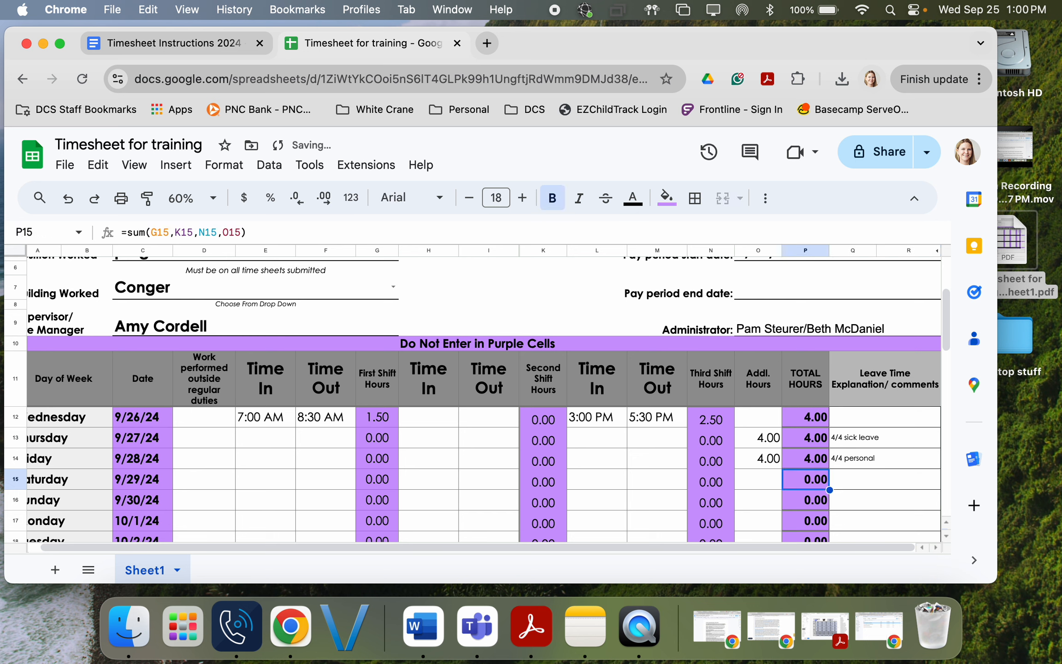
{"action": "type", "text": "4.0"}
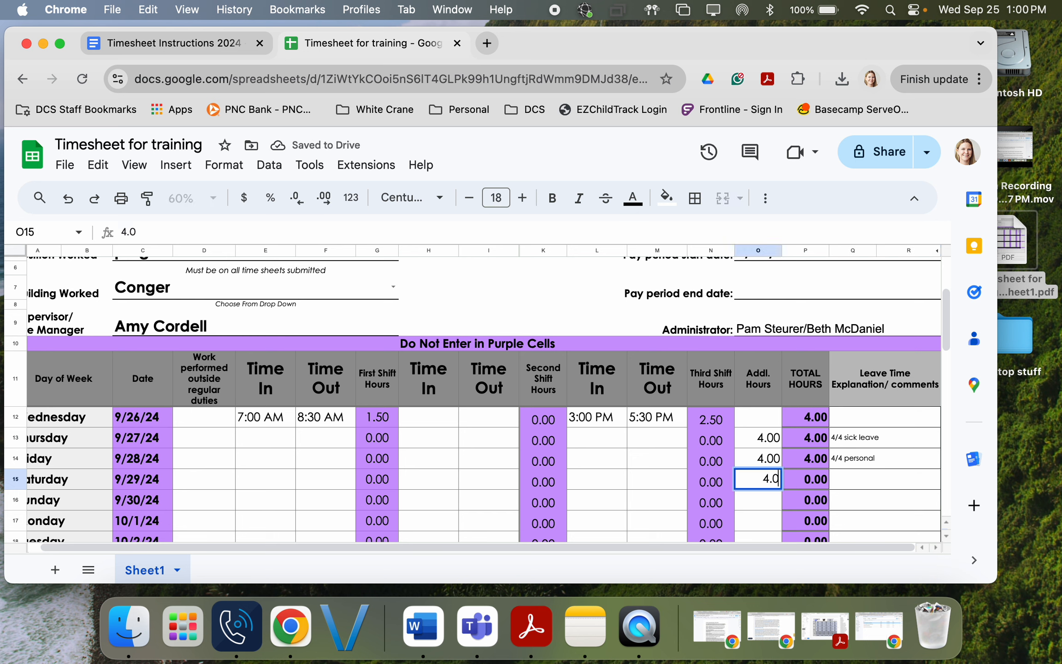
{"action": "key", "text": "Tab"}
{"action": "key", "text": "Tab"}
{"action": "type", "text": "holiday pay"}
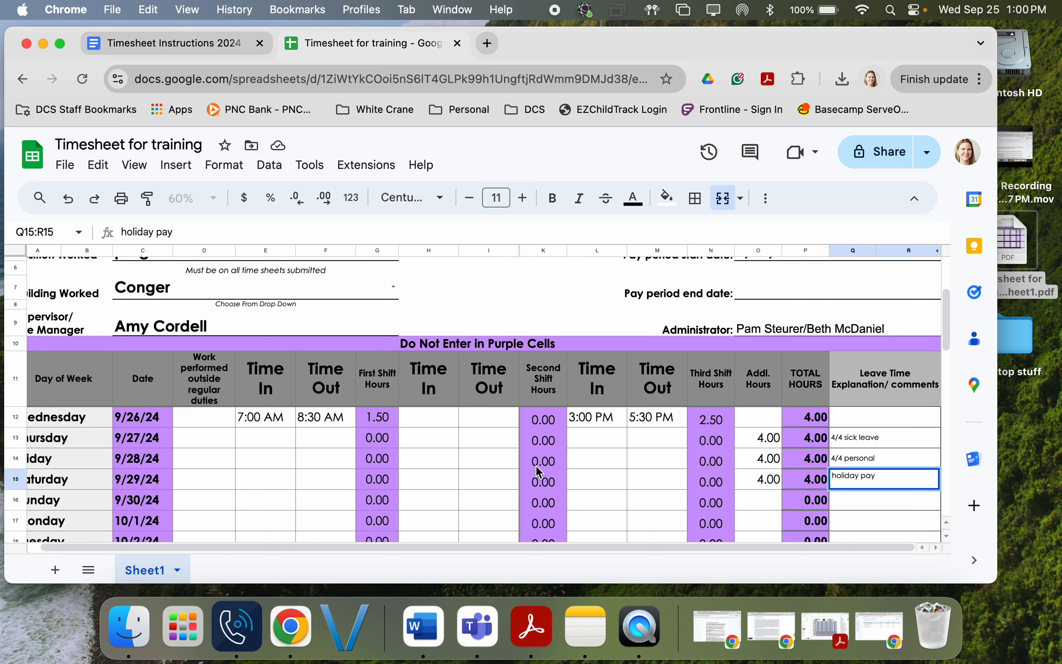
Step: Clear the 4 additional hours and 'holiday pay' note from 9/29
{"action": "left_click", "coordinate": [756, 479]}
{"action": "scroll", "coordinate": [757, 478], "scroll_direction": "down", "scroll_amount": 1}
{"action": "scroll", "coordinate": [757, 478], "scroll_direction": "down", "scroll_amount": 1}
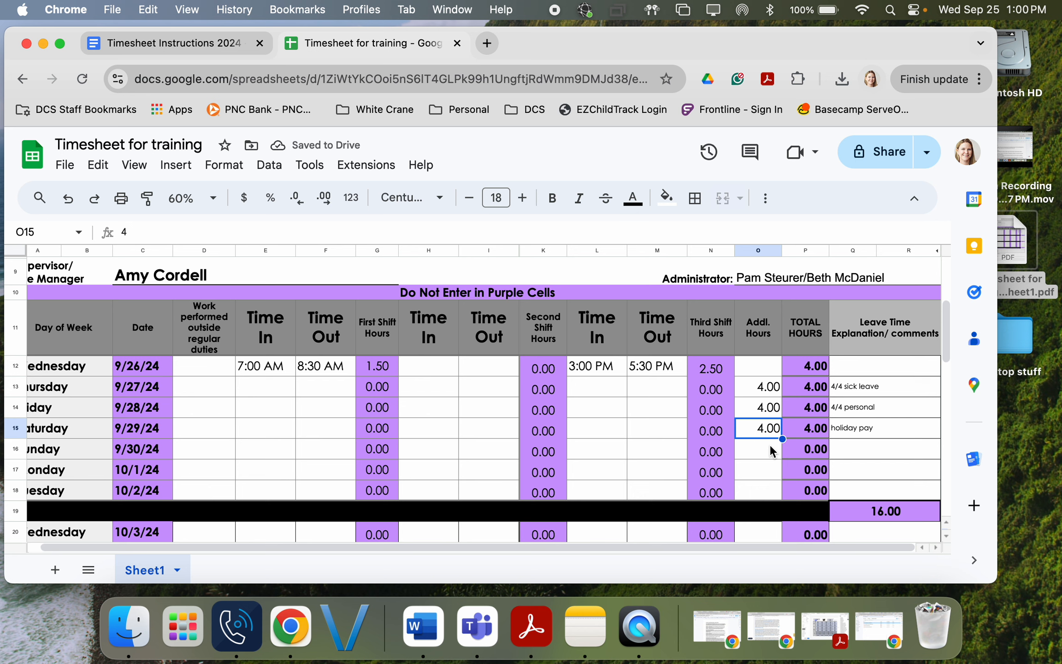
{"action": "key", "text": "BackSpace"}
{"action": "key", "text": "Right"}
{"action": "key", "text": "Right"}
{"action": "key", "text": "BackSpace"}
Step: Give 10/1 4.0 additional hours with the note 'holiday'
{"action": "key", "text": "Down"}
{"action": "key", "text": "Down"}
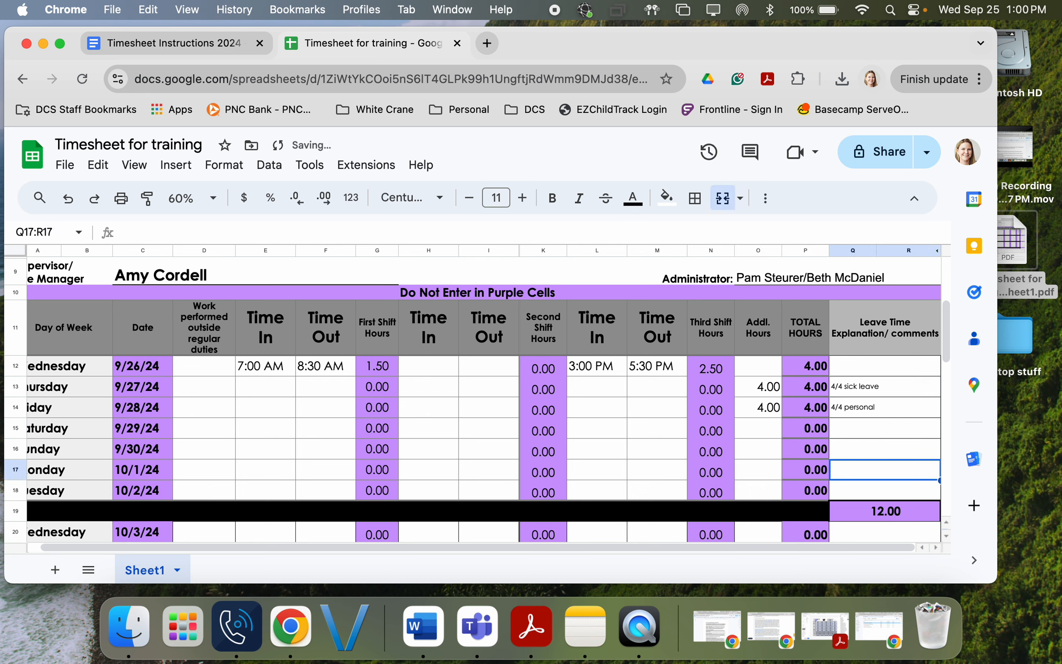
{"action": "key", "text": "Left"}
{"action": "key", "text": "Left"}
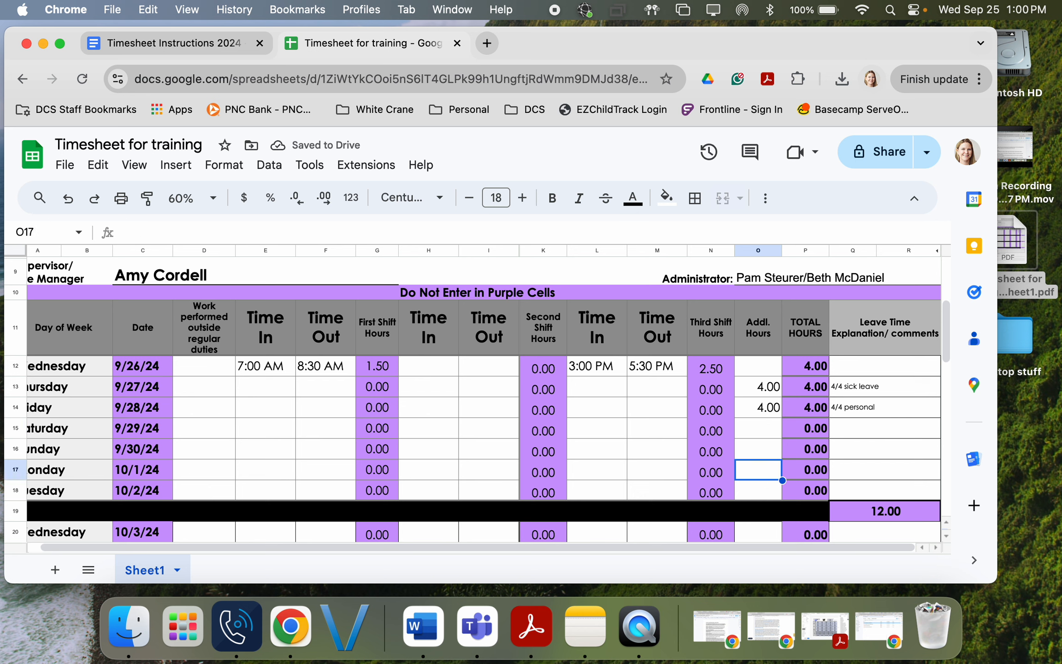
{"action": "type", "text": "4.0"}
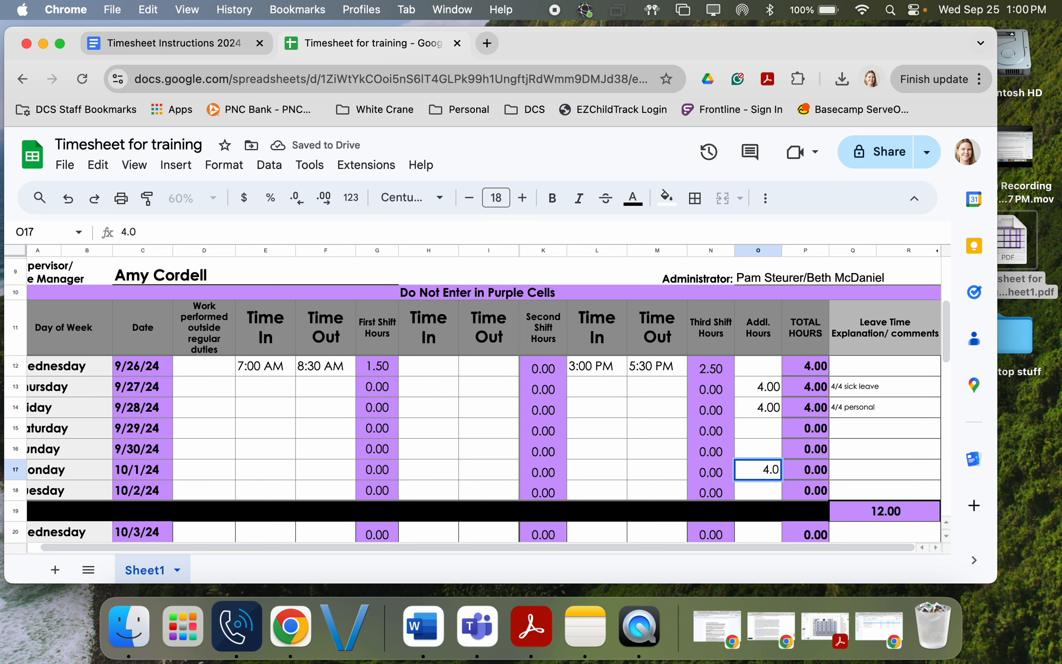
{"action": "key", "text": "Tab"}
{"action": "key", "text": "Tab"}
{"action": "type", "text": "holi"}
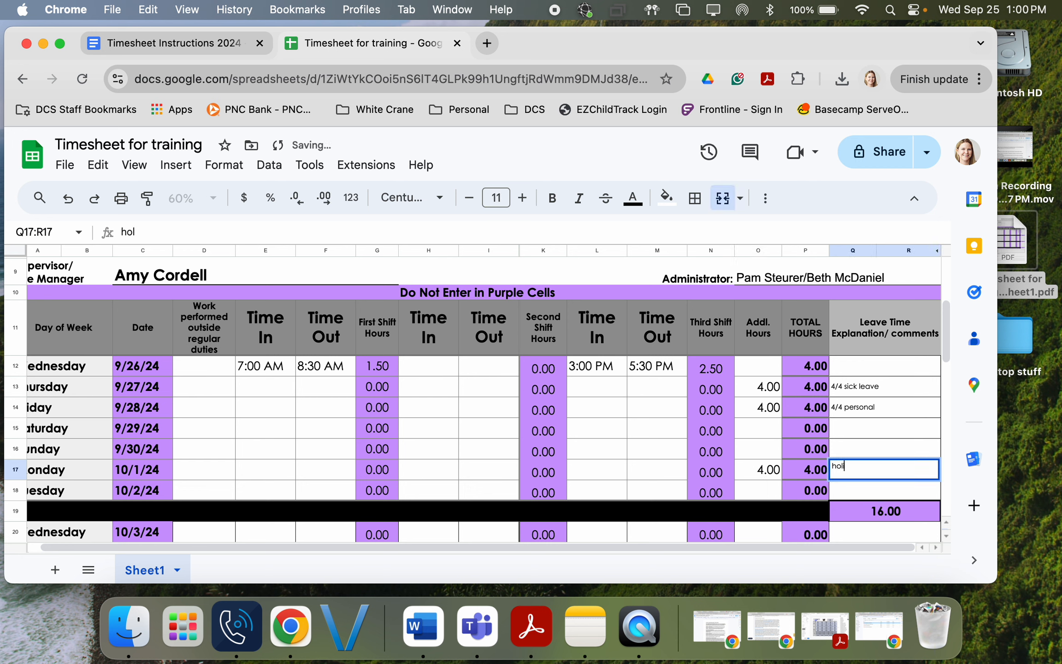
{"action": "type", "text": "day"}
{"action": "key", "text": "Return"}
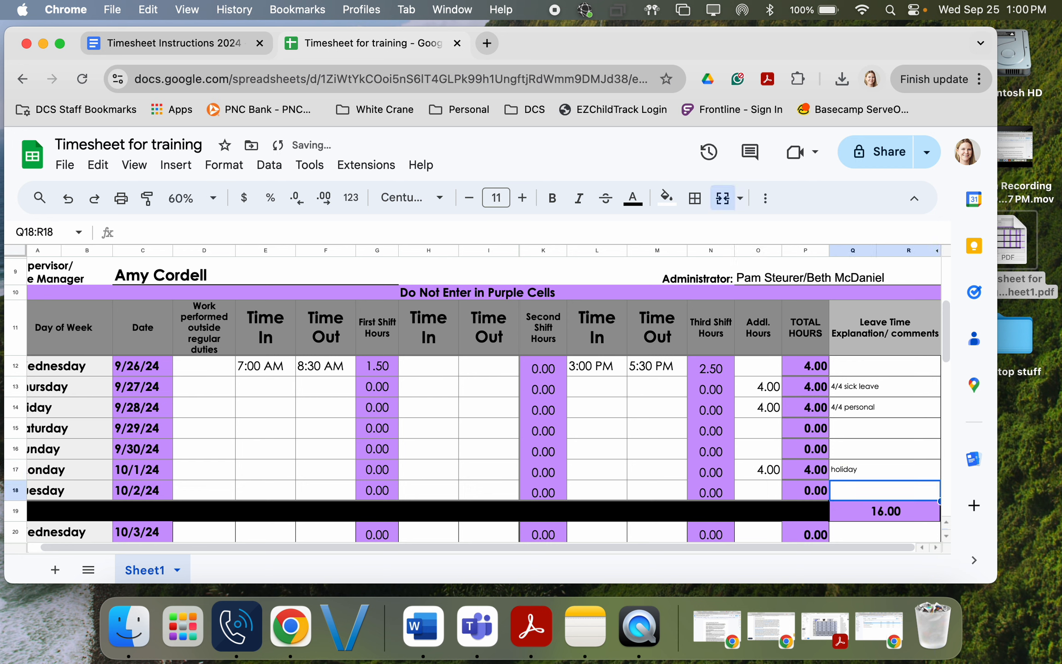
Step: Log a 3:00 pm to 5:30 pm shift for 10/2
{"action": "key", "text": "Left"}
{"action": "key", "text": "Left"}
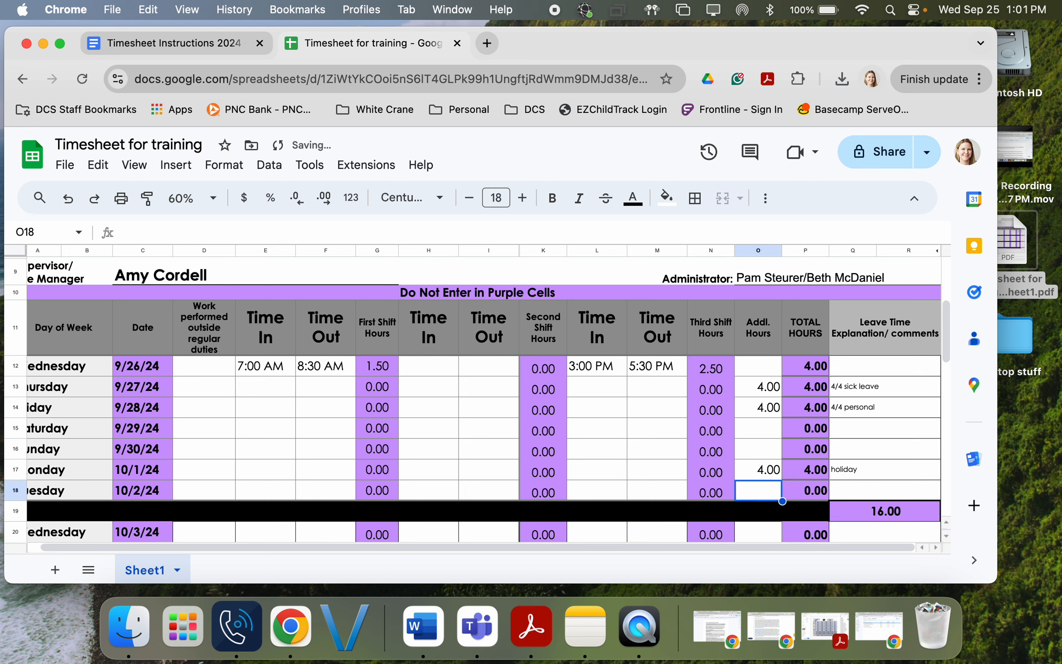
{"action": "key", "text": "Left"}
{"action": "key", "text": "Left"}
{"action": "key", "text": "Left"}
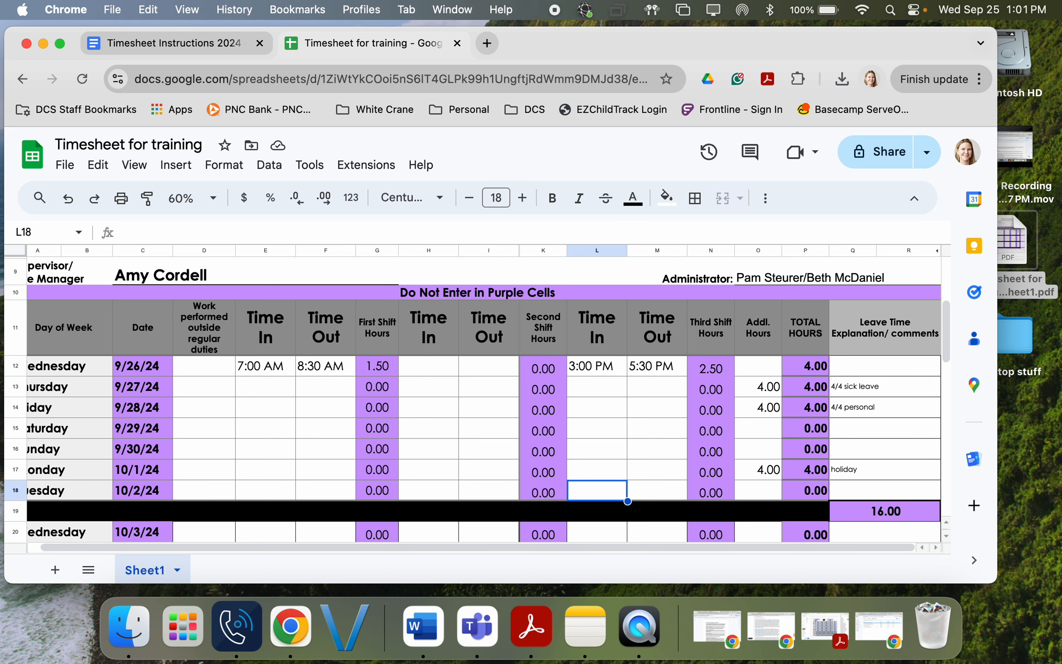
{"action": "type", "text": "3"}
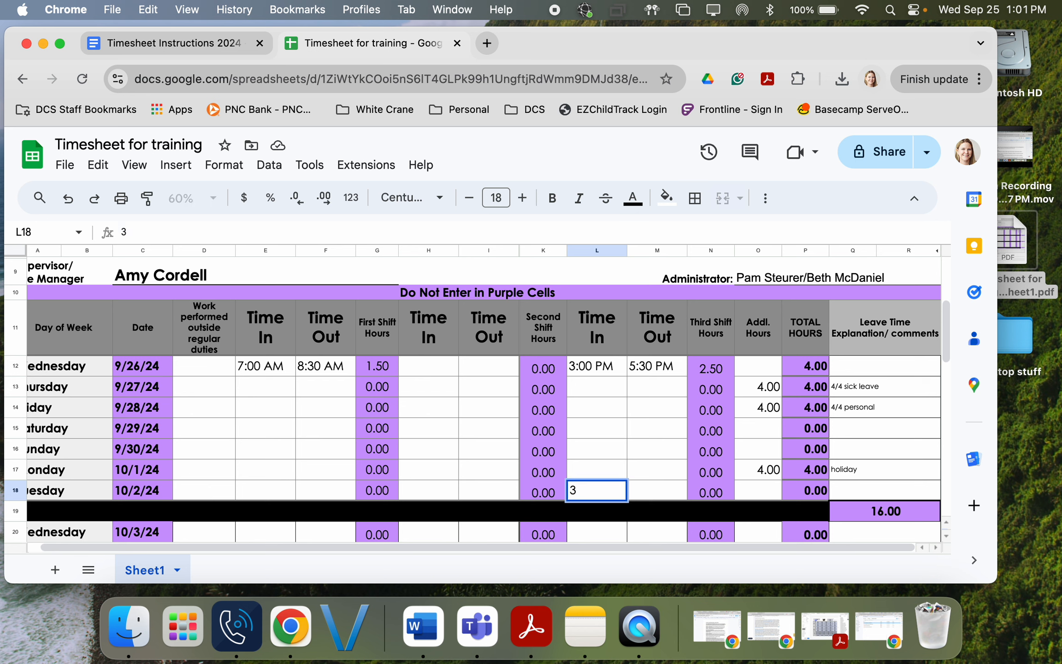
{"action": "type", "text": ":00 pm"}
{"action": "key", "text": "Tab"}
{"action": "type", "text": "5:5"}
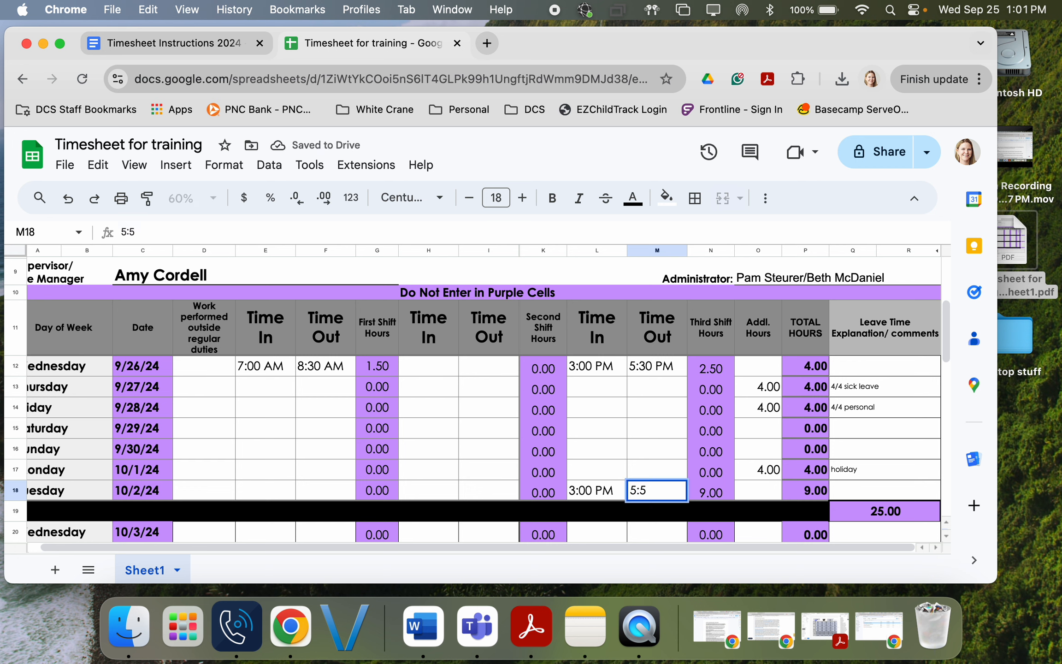
{"action": "key", "text": "BackSpace"}
{"action": "type", "text": "30 pm"}
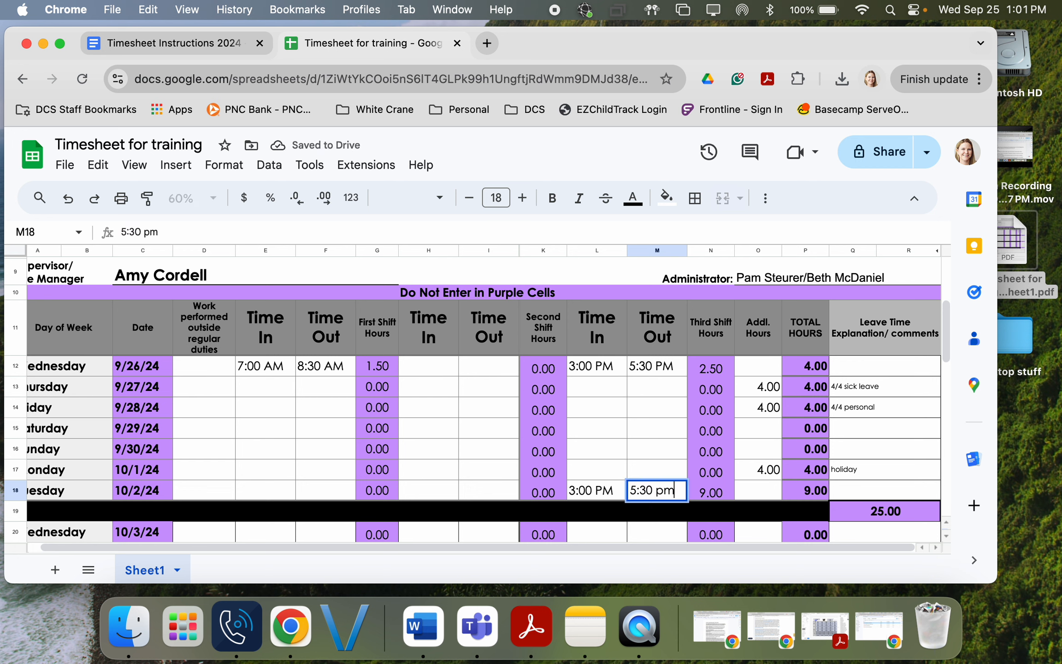
{"action": "key", "text": "Tab"}
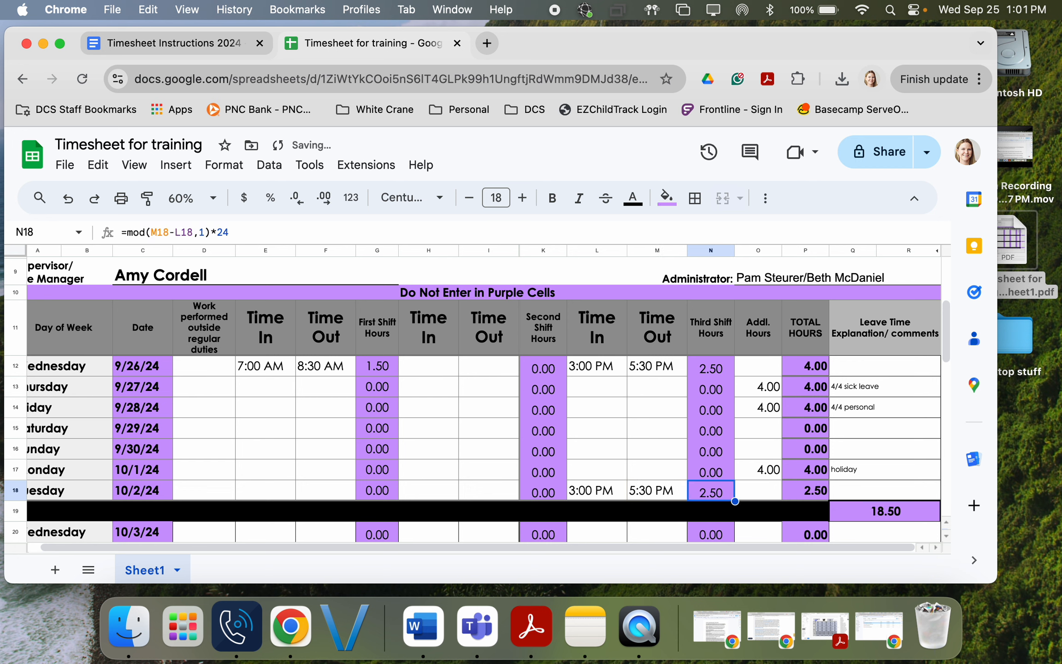
Step: Add 1.5 additional hours for 10/2 with the note '2/2 sick'
{"action": "key", "text": "Tab"}
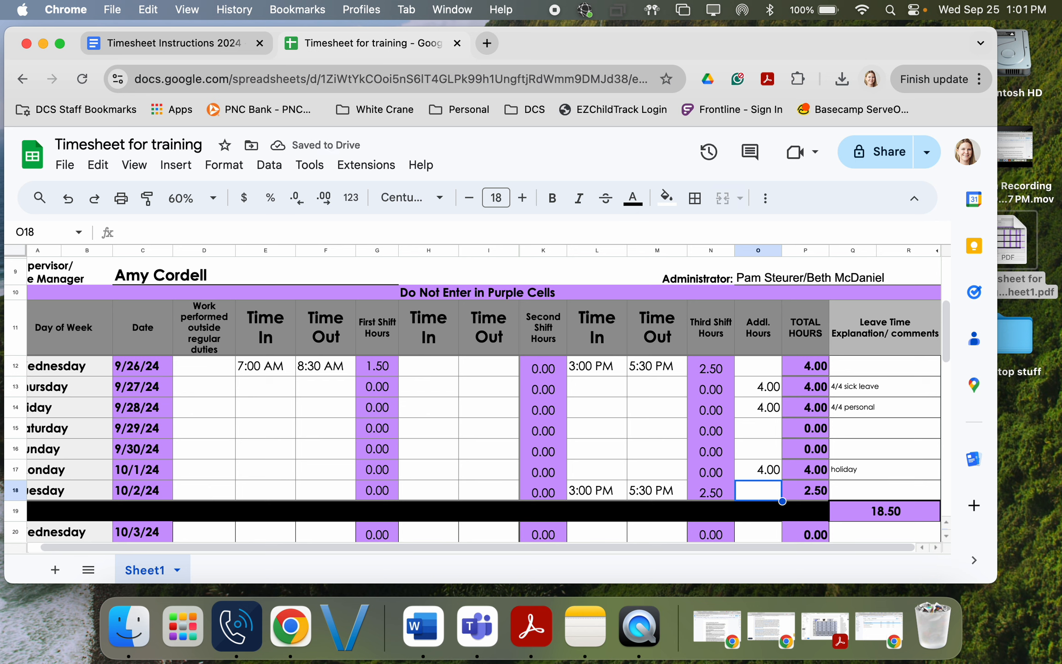
{"action": "key", "text": "Left"}
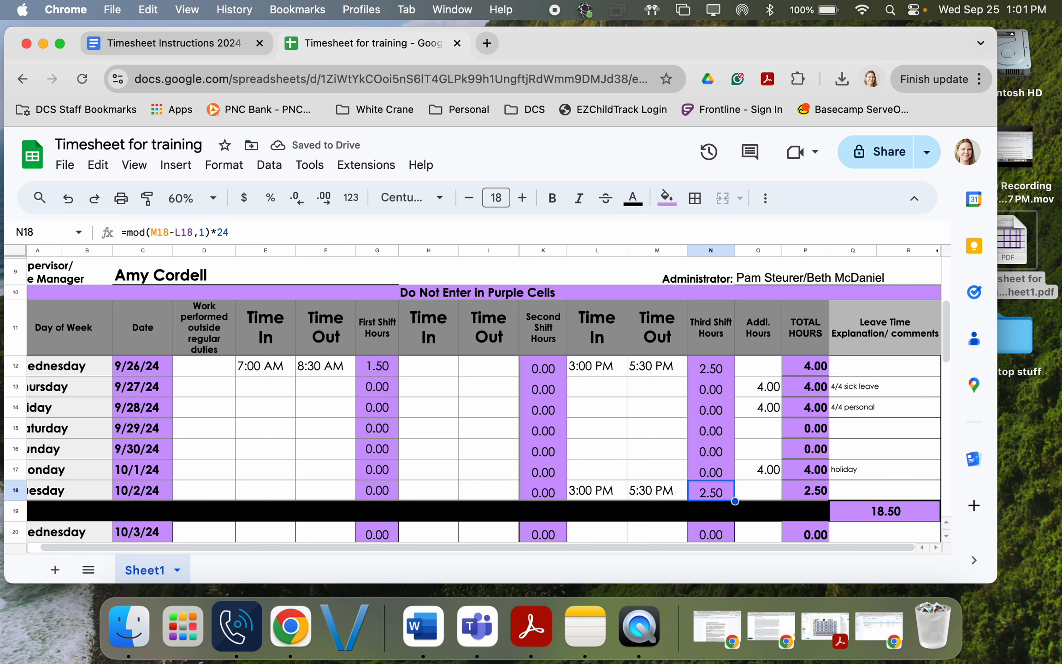
{"action": "key", "text": "Right"}
{"action": "type", "text": "1.5"}
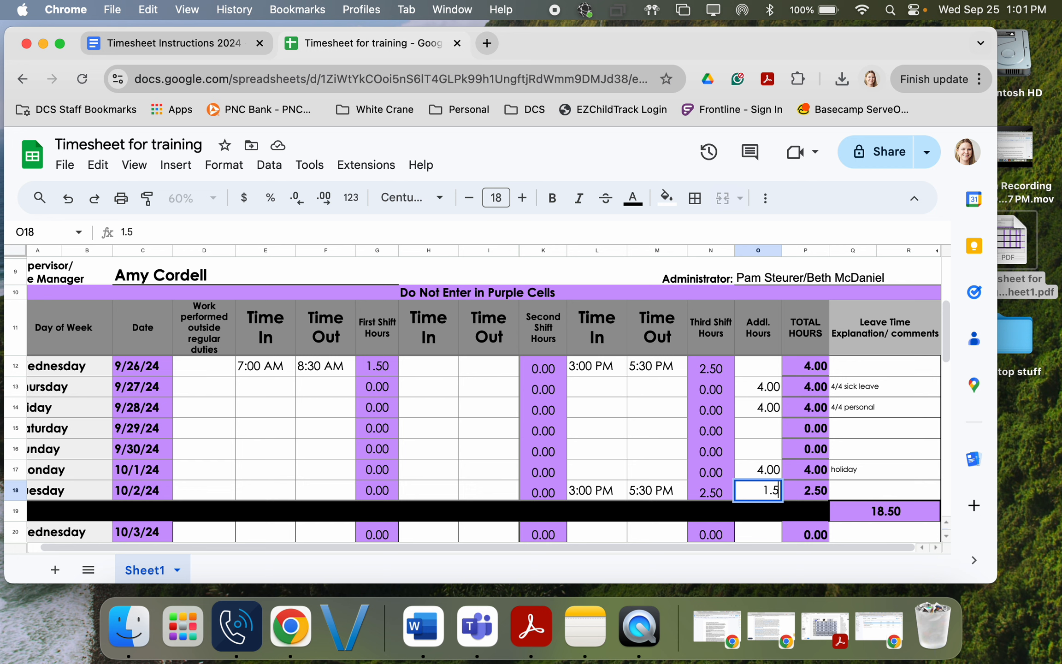
{"action": "key", "text": "Tab"}
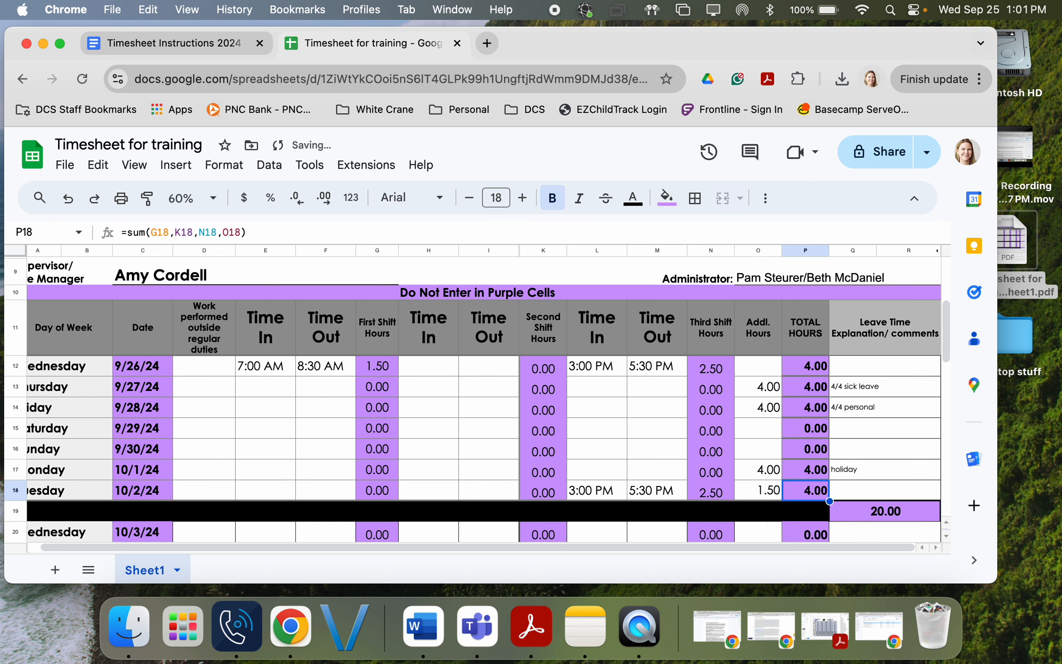
{"action": "key", "text": "Right"}
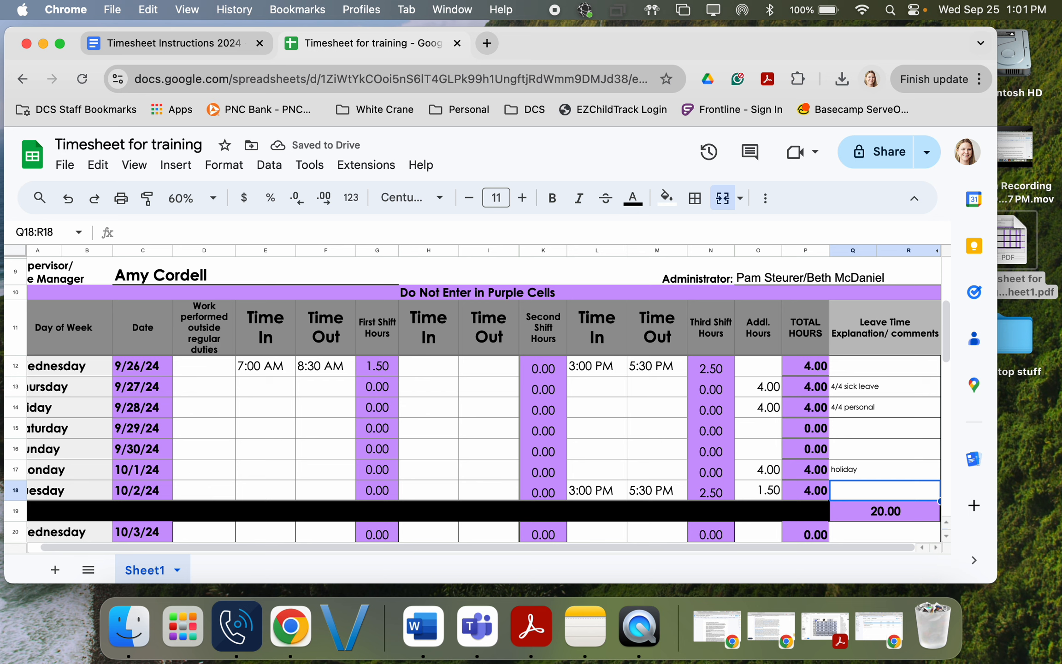
{"action": "type", "text": "2/2 sick"}
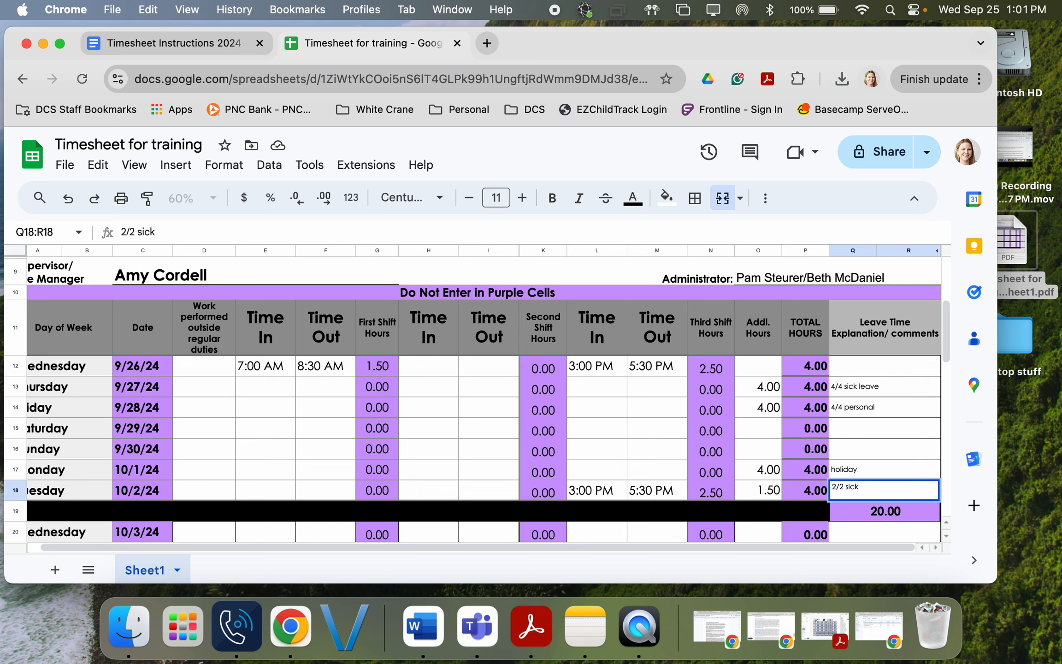
{"action": "key", "text": "Return"}
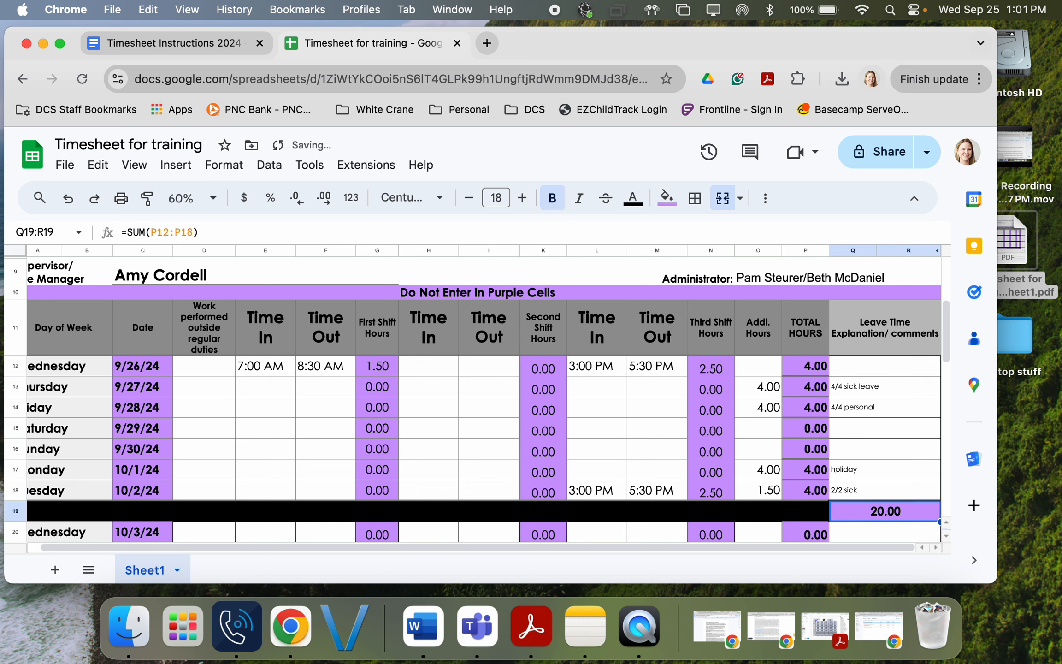
Step: Review Monday's 4.00 additional hours and holiday comment
{"action": "key", "text": "Up"}
{"action": "key", "text": "Up"}
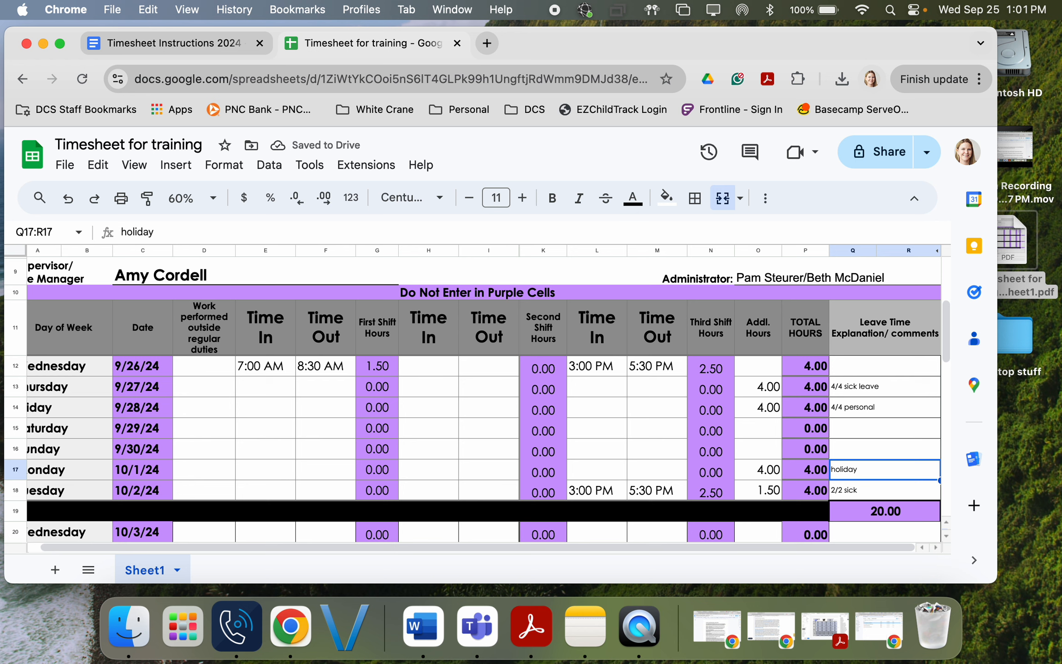
{"action": "key", "text": "Left"}
{"action": "key", "text": "Left"}
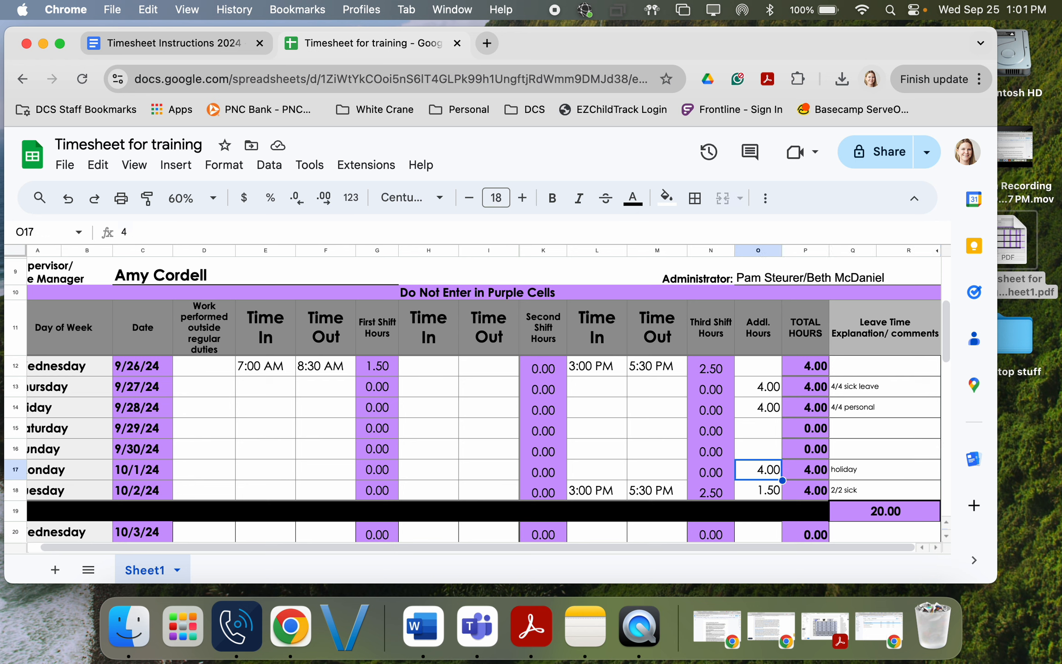
{"action": "left_click", "coordinate": [884, 470]}
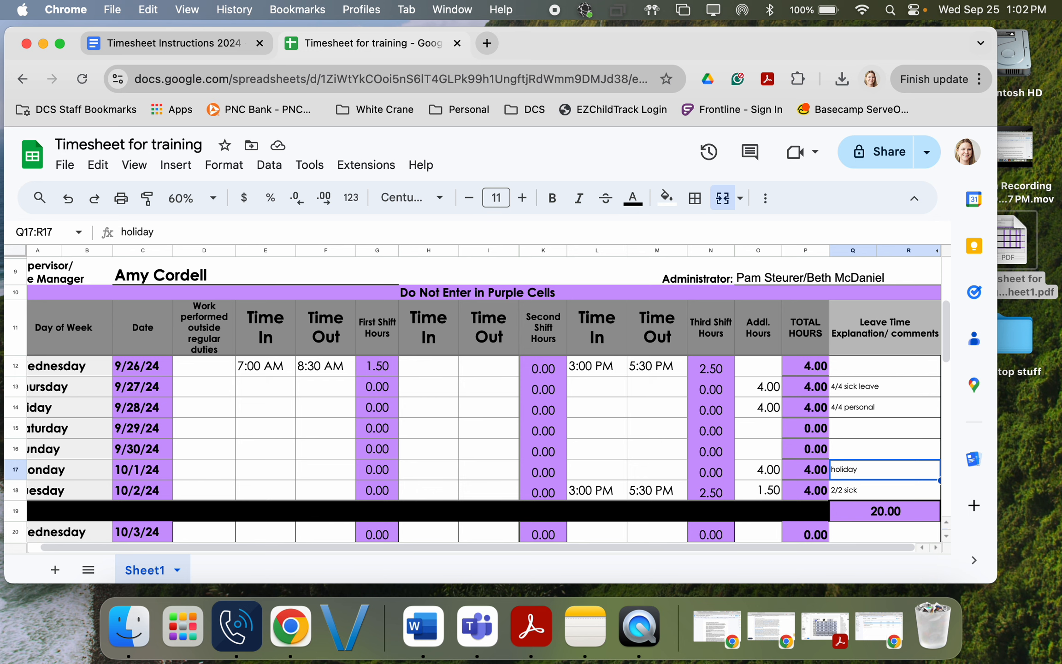
{"action": "key", "text": "Down"}
{"action": "key", "text": "Down"}
{"action": "key", "text": "Down"}
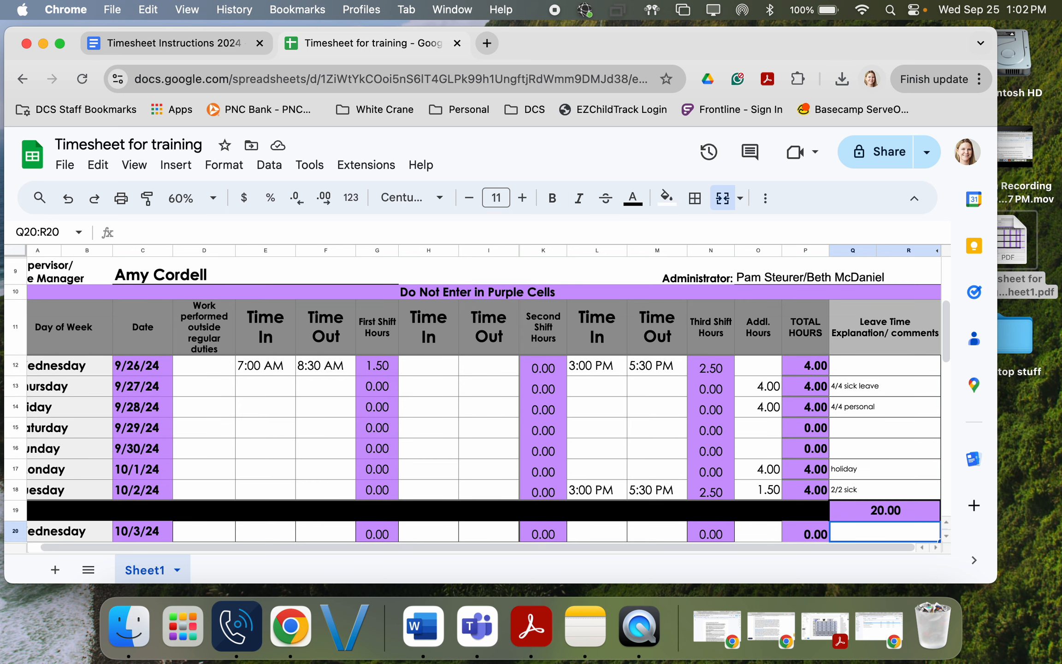
{"action": "key", "text": "Down"}
{"action": "key", "text": "Down"}
{"action": "key", "text": "Down"}
{"action": "key", "text": "Down"}
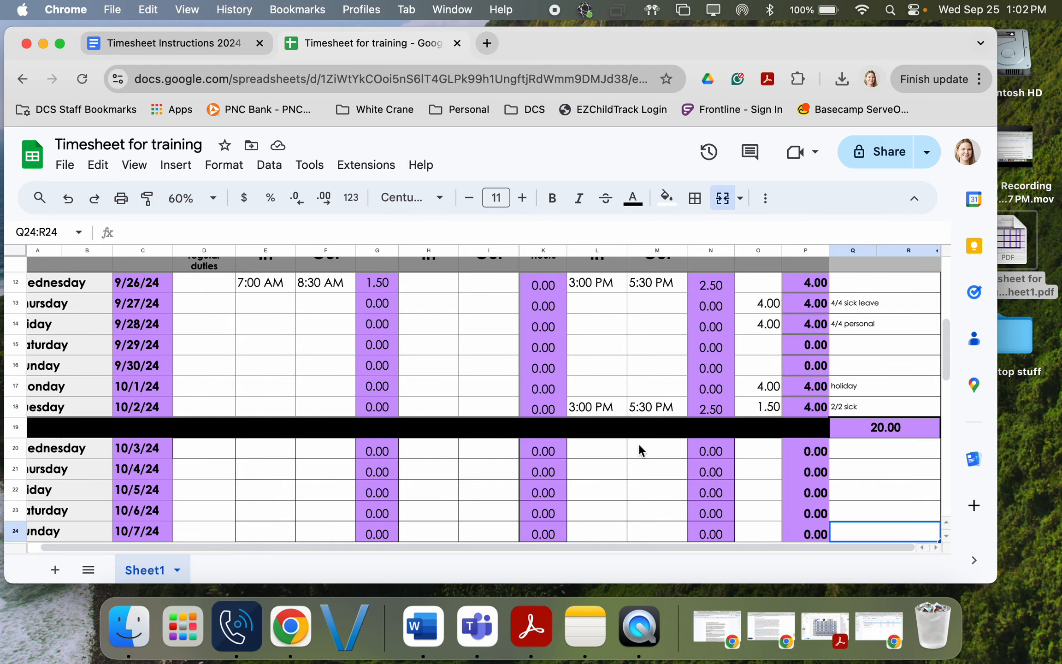
{"action": "scroll", "coordinate": [638, 443], "scroll_direction": "down", "scroll_amount": 5}
{"action": "scroll", "coordinate": [638, 443], "scroll_direction": "down", "scroll_amount": 3}
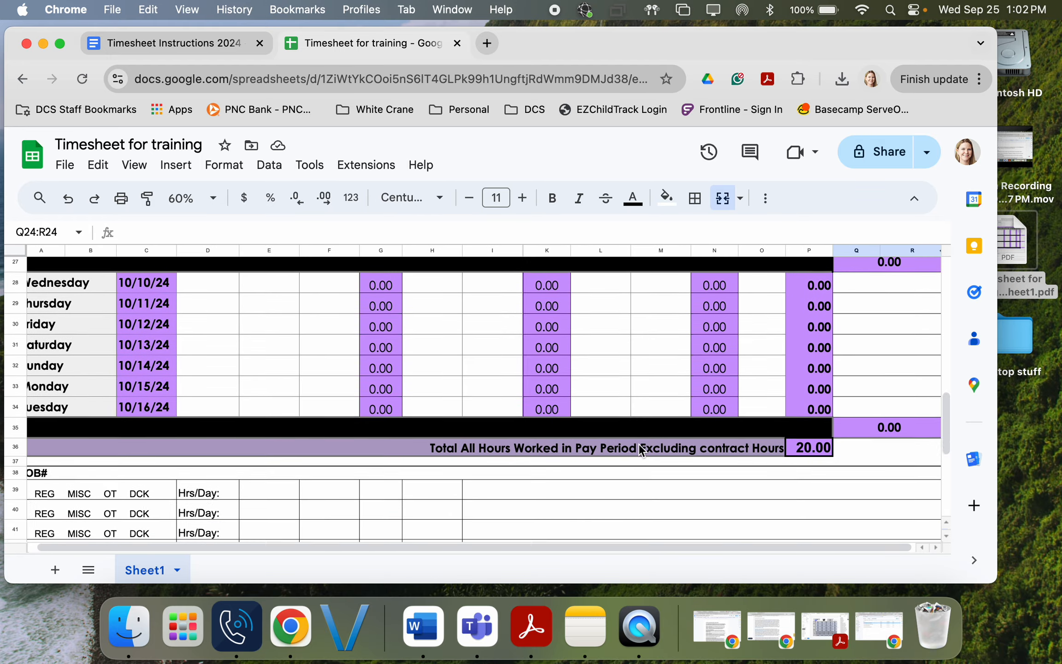
{"action": "scroll", "coordinate": [638, 443], "scroll_direction": "up", "scroll_amount": 5}
{"action": "scroll", "coordinate": [638, 442], "scroll_direction": "up", "scroll_amount": 4}
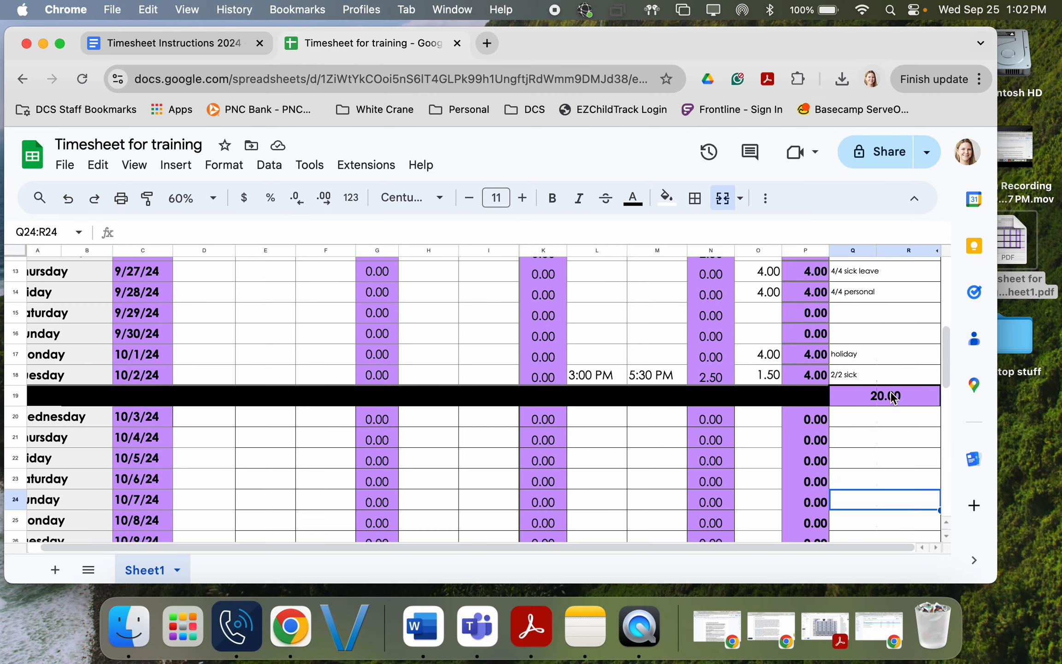
{"action": "left_click", "coordinate": [893, 396]}
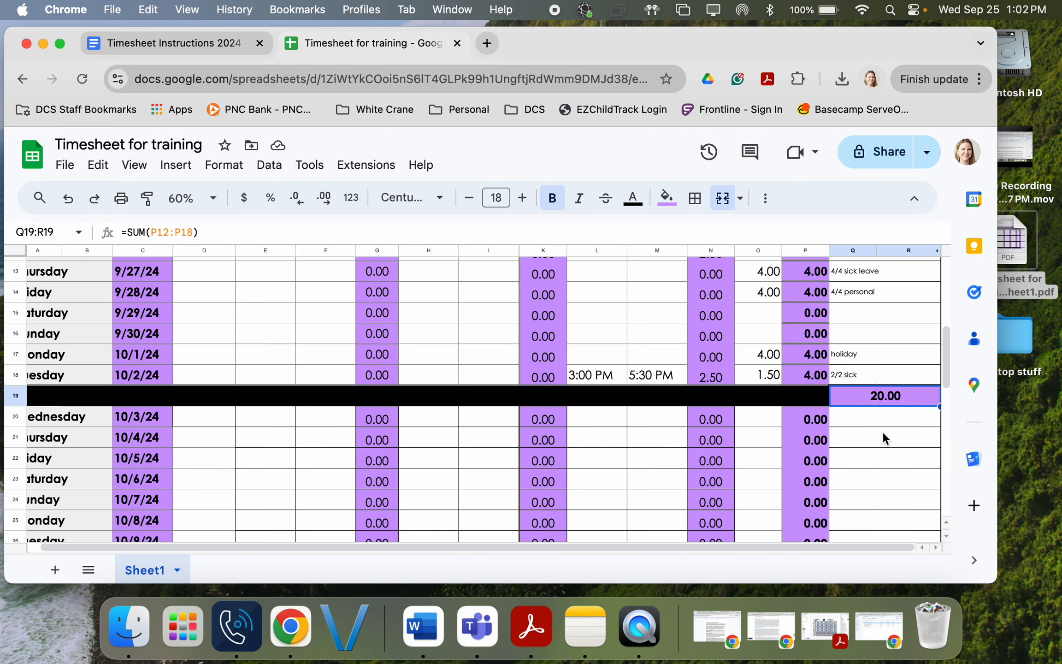
{"action": "scroll", "coordinate": [748, 330], "scroll_direction": "up", "scroll_amount": 2}
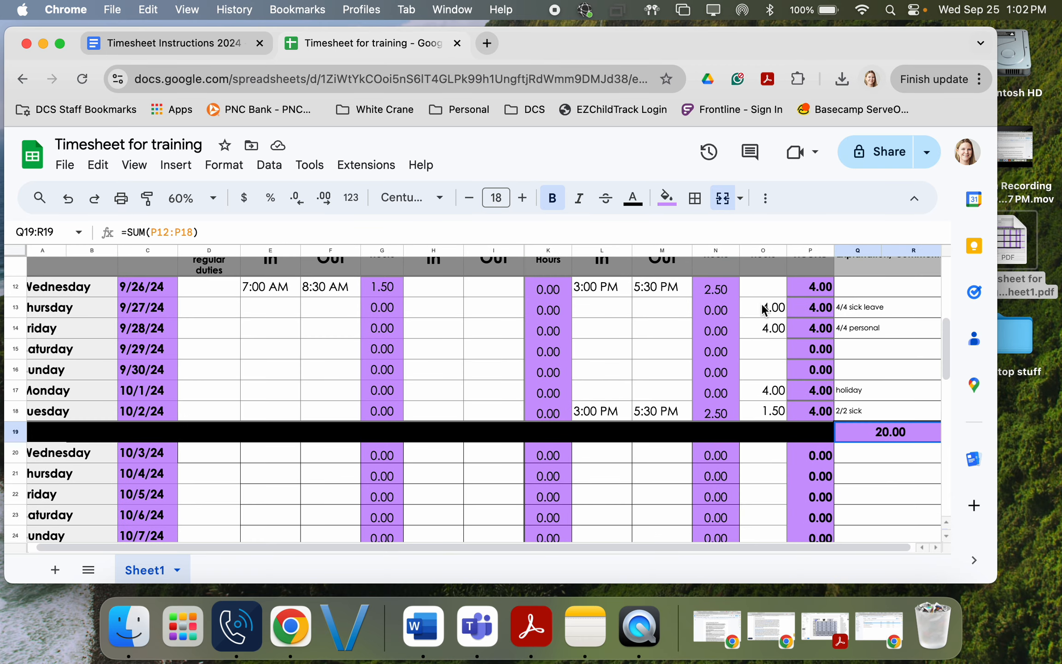
{"action": "left_click", "coordinate": [712, 287]}
{"action": "left_click", "coordinate": [720, 415]}
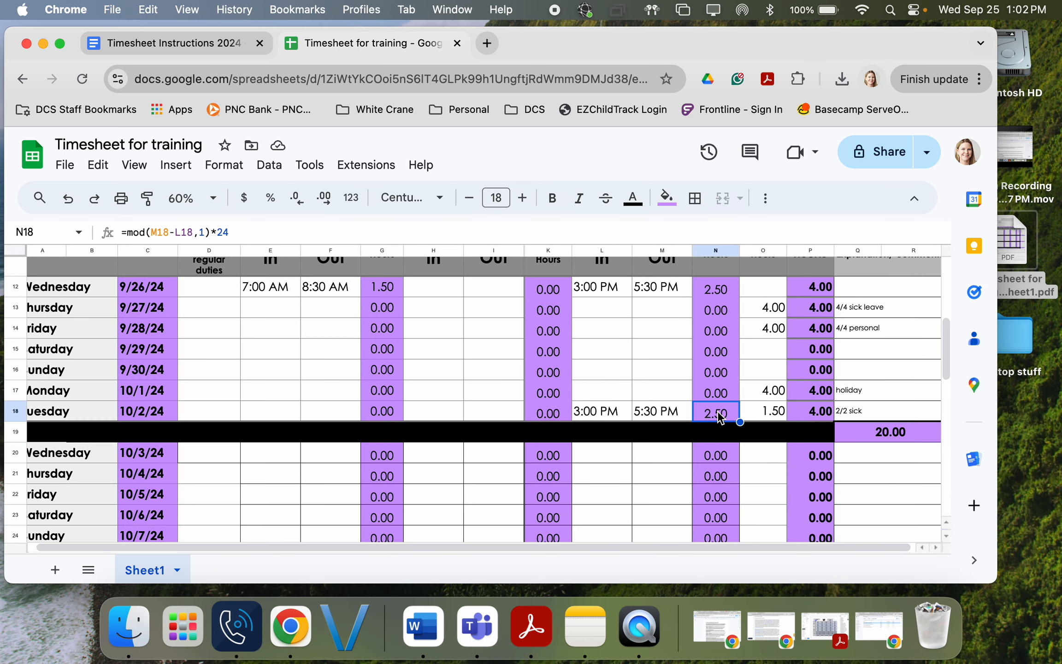
{"action": "left_click", "coordinate": [753, 293]}
{"action": "left_click_drag", "start_coordinate": [753, 293], "coordinate": [762, 405]}
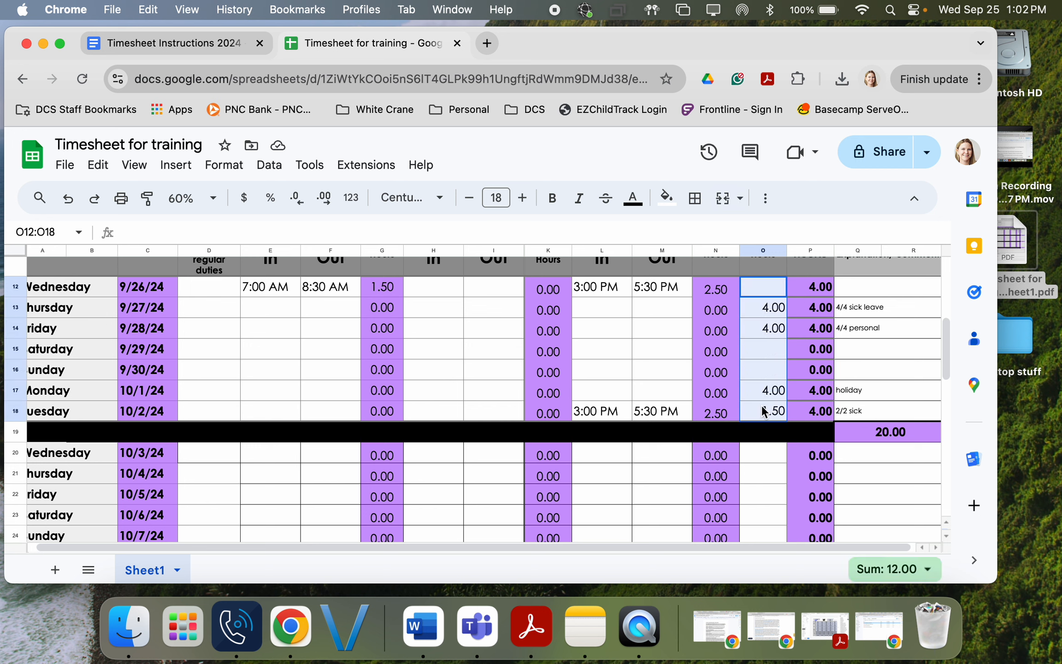
{"action": "left_click", "coordinate": [754, 452]}
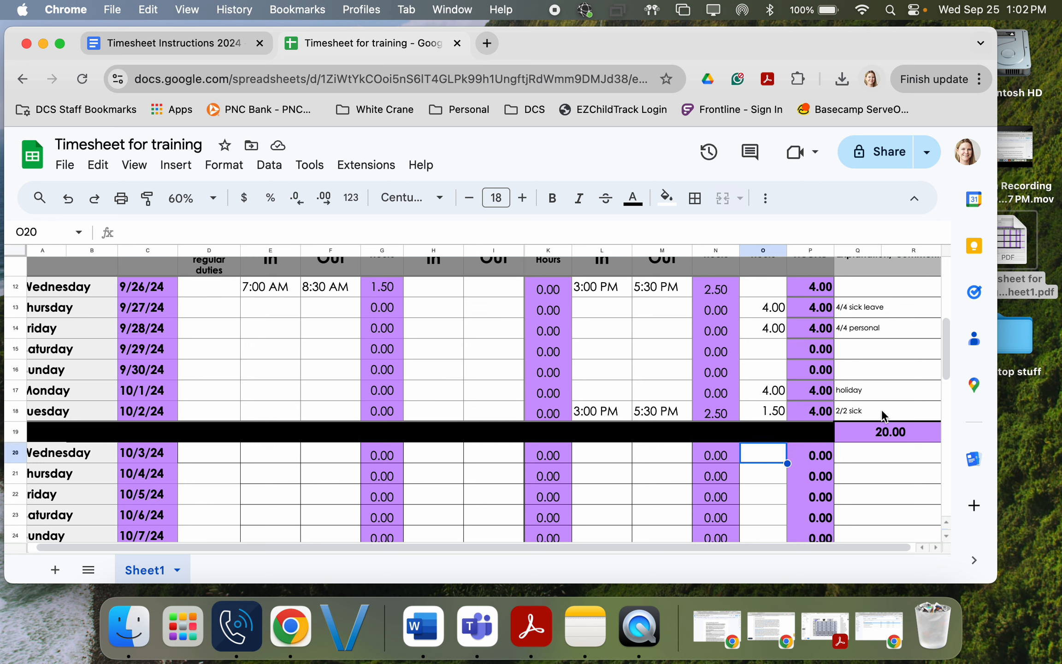
{"action": "left_click", "coordinate": [881, 432]}
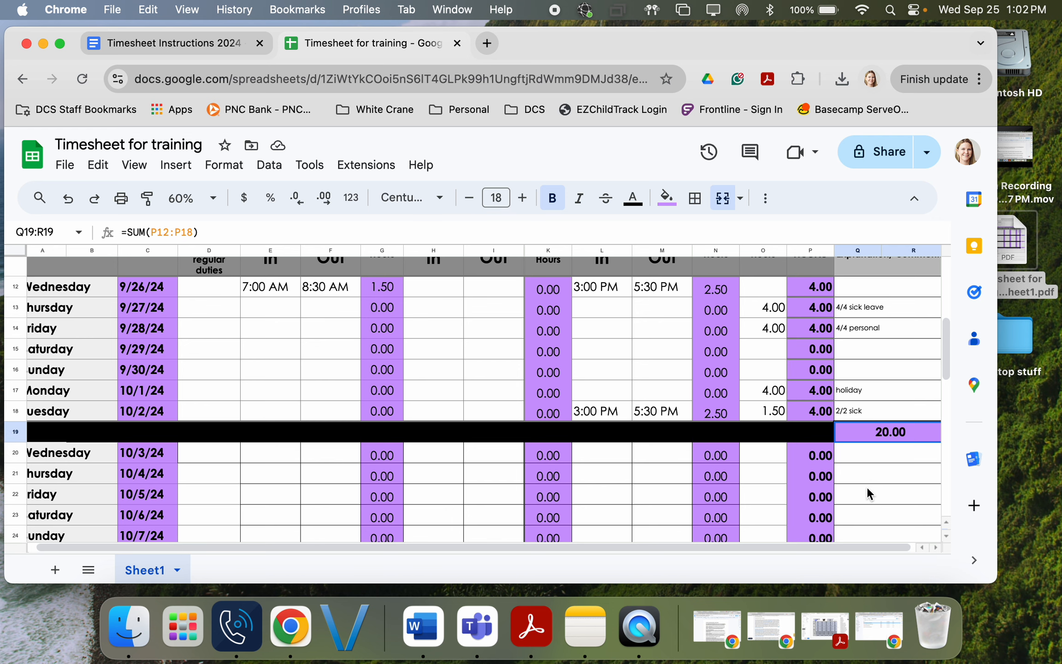
{"action": "scroll", "coordinate": [866, 486], "scroll_direction": "down", "scroll_amount": 2}
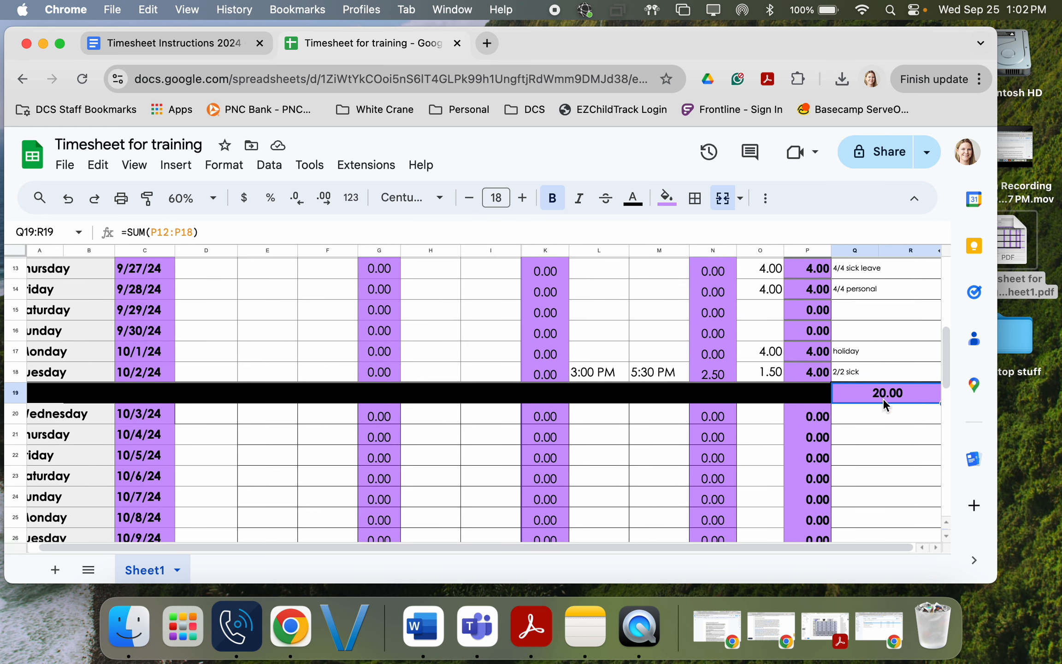
{"action": "scroll", "coordinate": [874, 422], "scroll_direction": "down", "scroll_amount": 5}
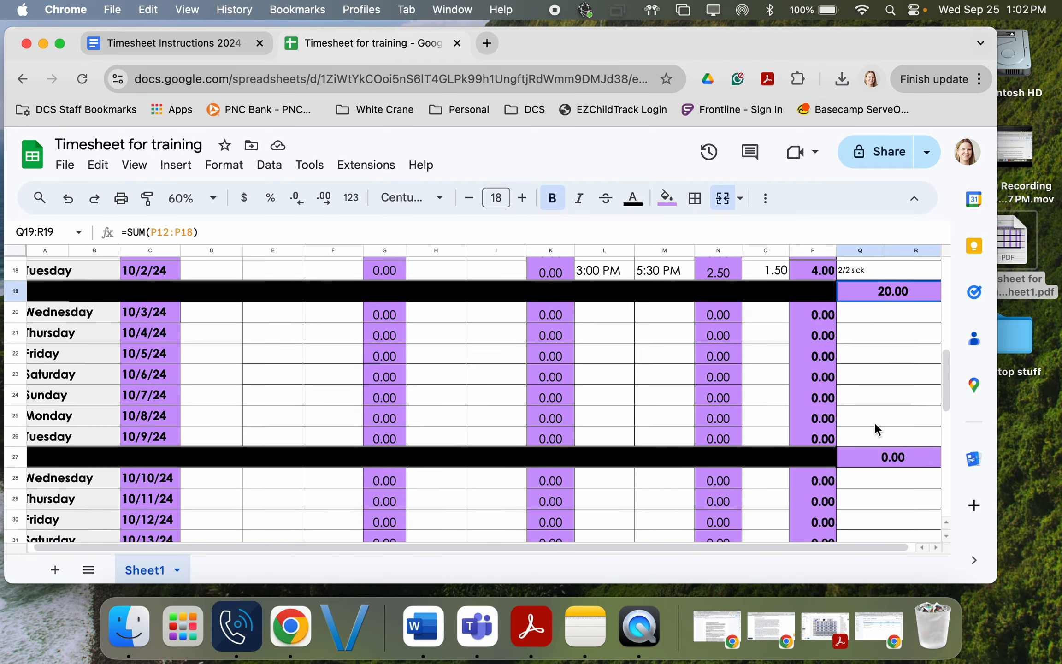
{"action": "scroll", "coordinate": [875, 424], "scroll_direction": "down", "scroll_amount": 3}
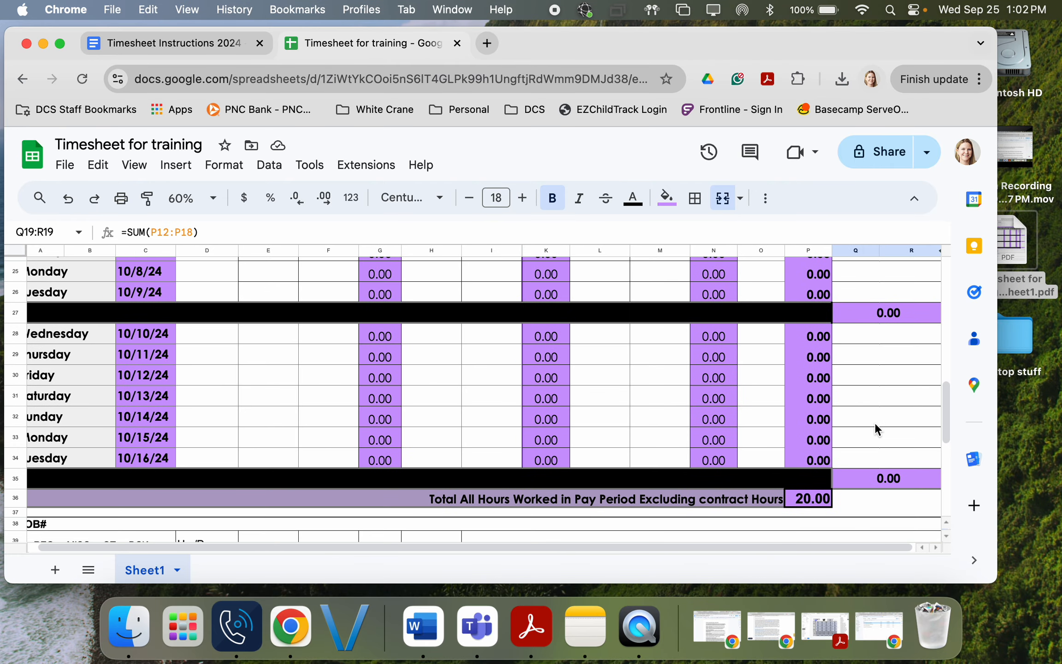
{"action": "left_click", "coordinate": [811, 484]}
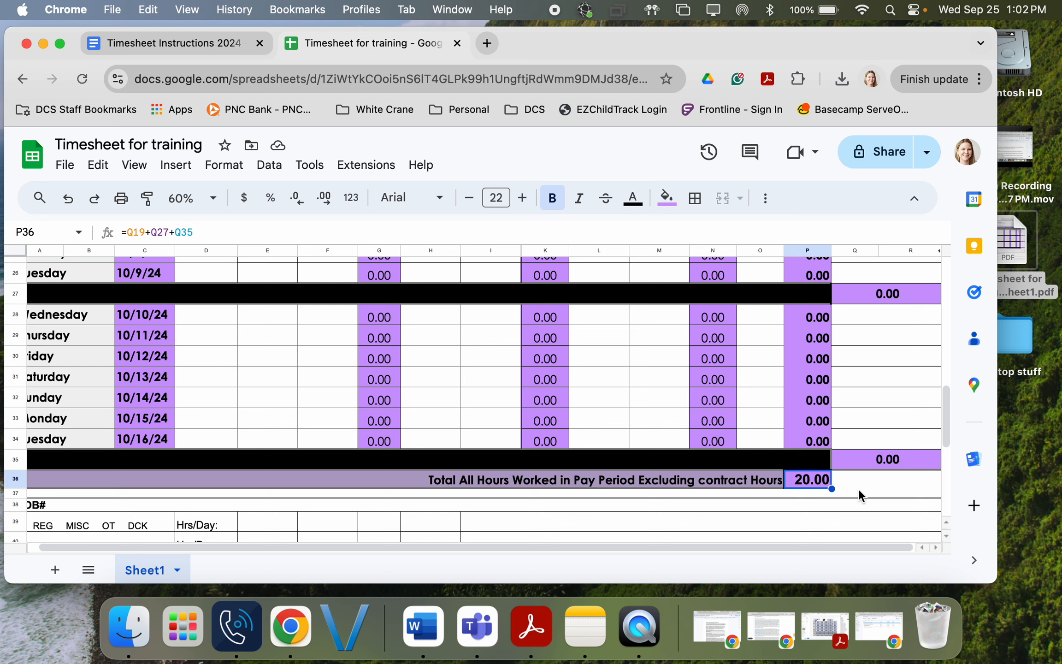
{"action": "left_click", "coordinate": [382, 442]}
{"action": "left_click", "coordinate": [386, 421]}
{"action": "left_click", "coordinate": [377, 400]}
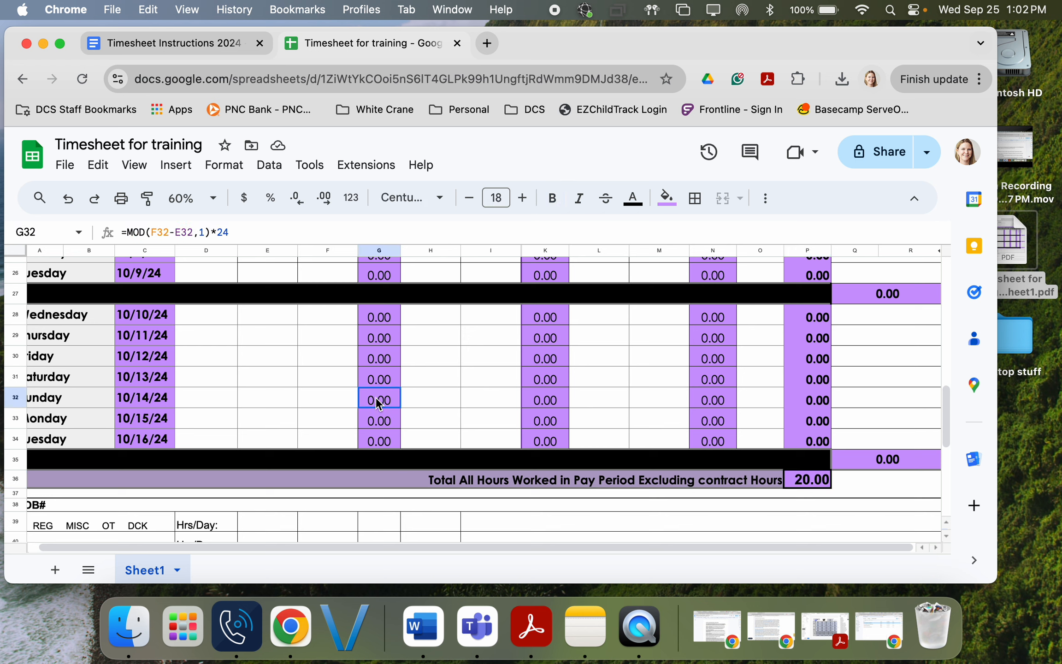
{"action": "left_click", "coordinate": [377, 381]}
{"action": "left_click", "coordinate": [376, 362]}
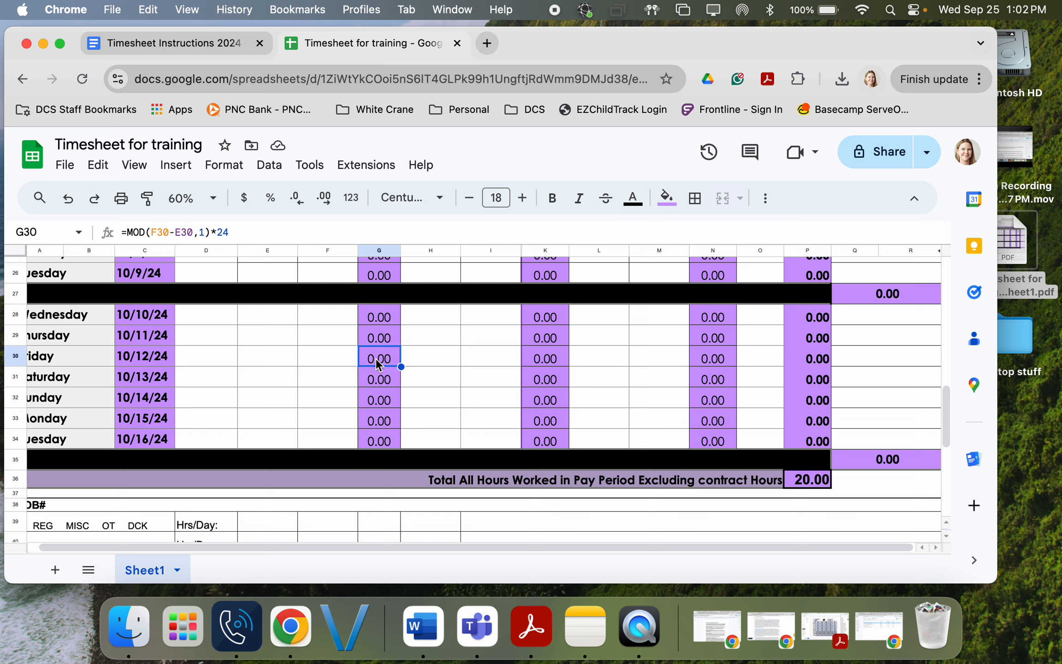
{"action": "left_click", "coordinate": [544, 337]}
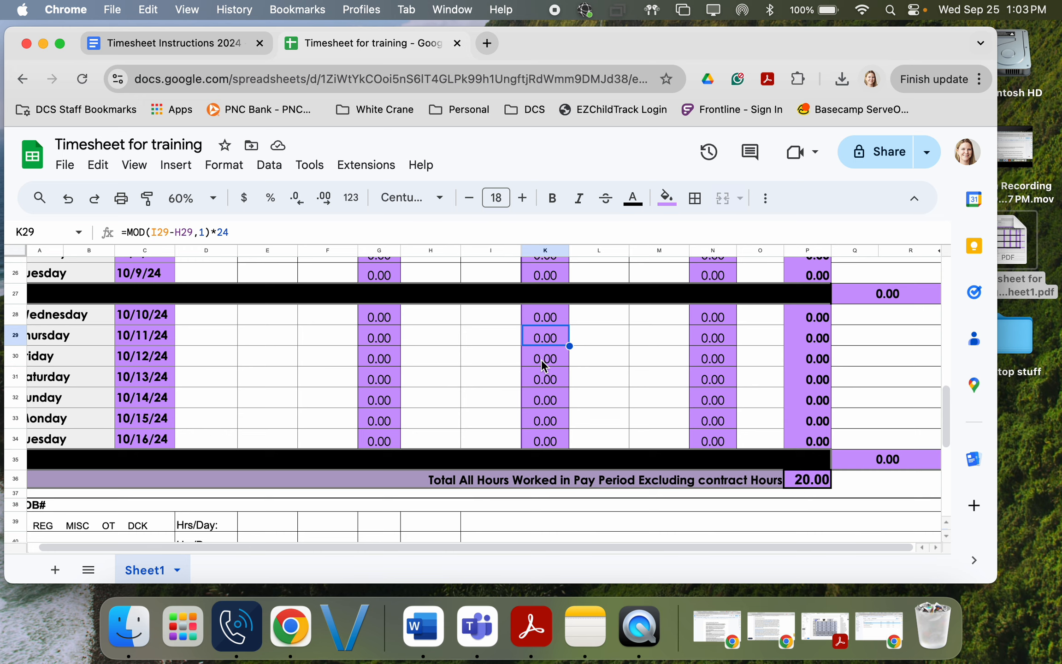
{"action": "scroll", "coordinate": [724, 403], "scroll_direction": "up", "scroll_amount": 10}
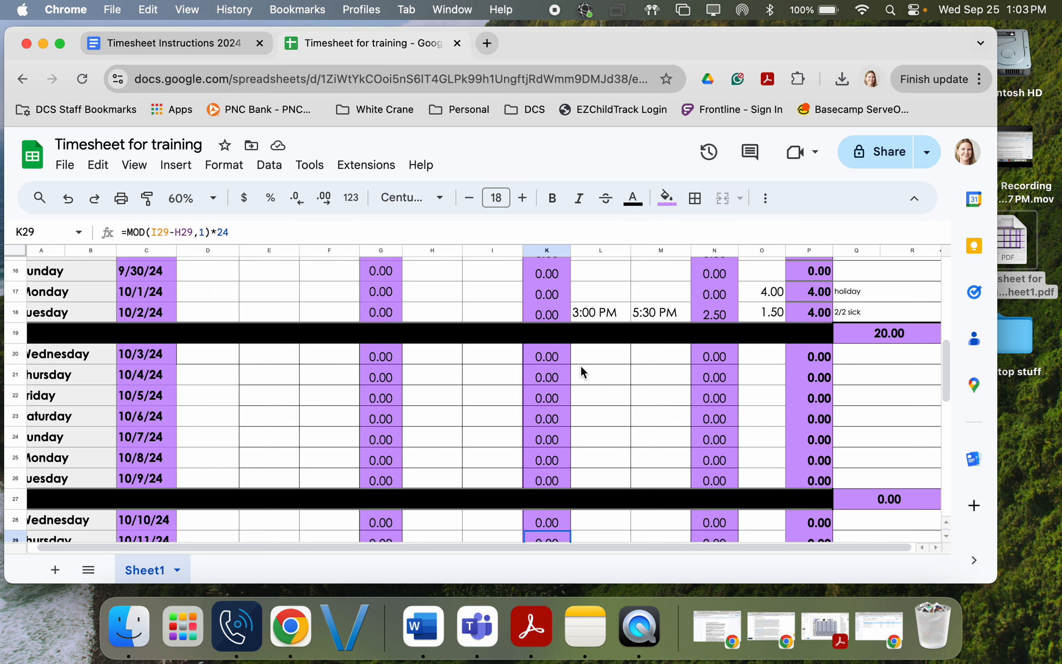
{"action": "left_click", "coordinate": [595, 378]}
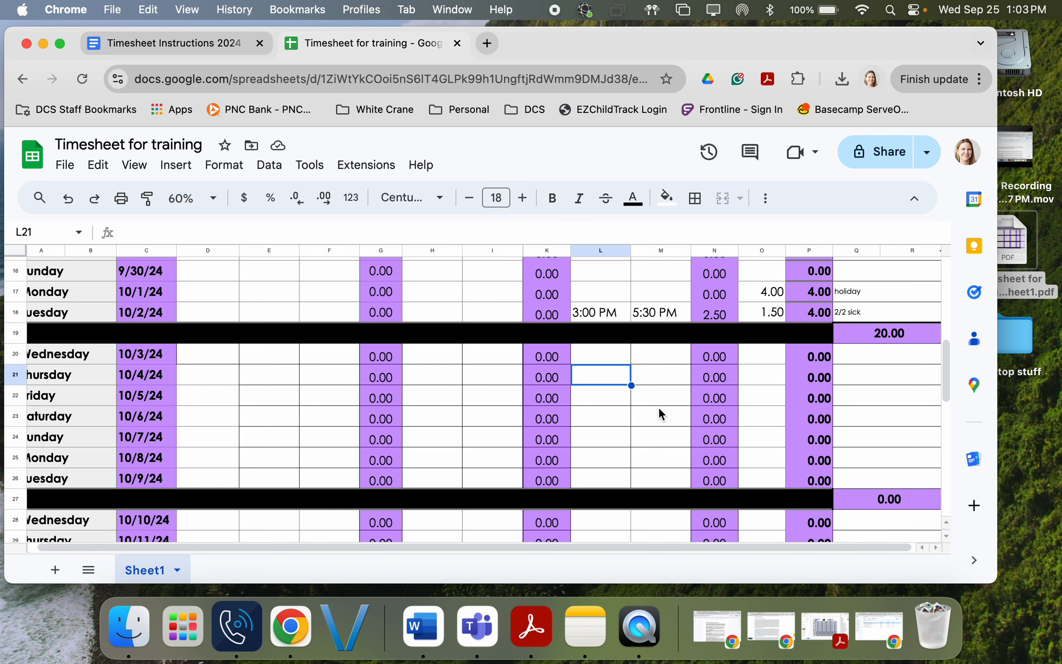
{"action": "scroll", "coordinate": [659, 409], "scroll_direction": "up", "scroll_amount": 4}
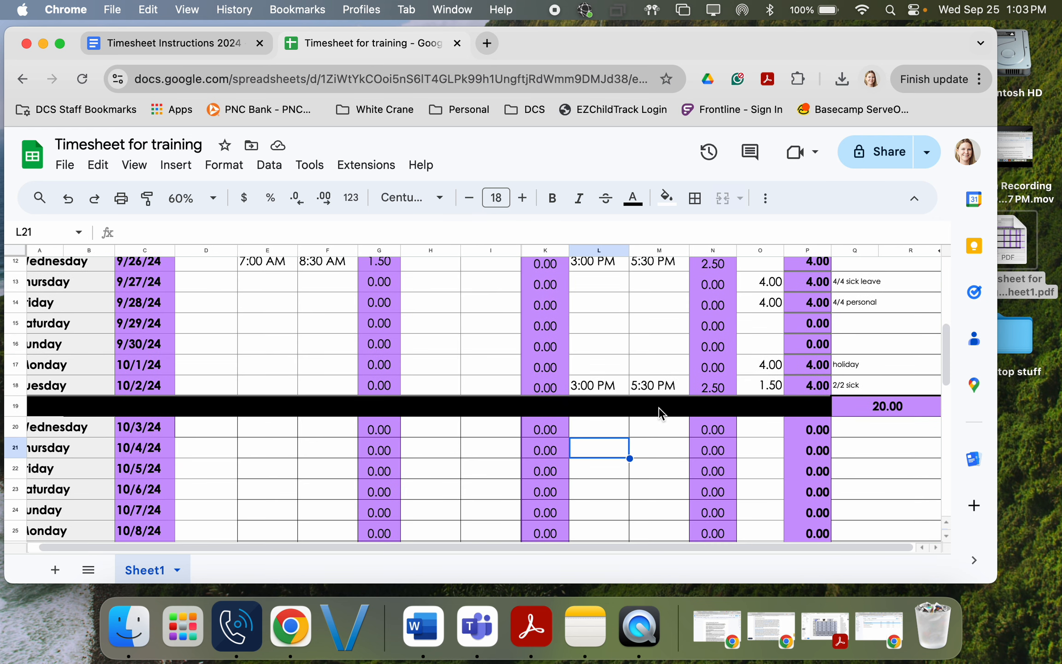
{"action": "left_click", "coordinate": [880, 406]}
{"action": "scroll", "coordinate": [869, 445], "scroll_direction": "down", "scroll_amount": 4}
{"action": "scroll", "coordinate": [869, 448], "scroll_direction": "down", "scroll_amount": 10}
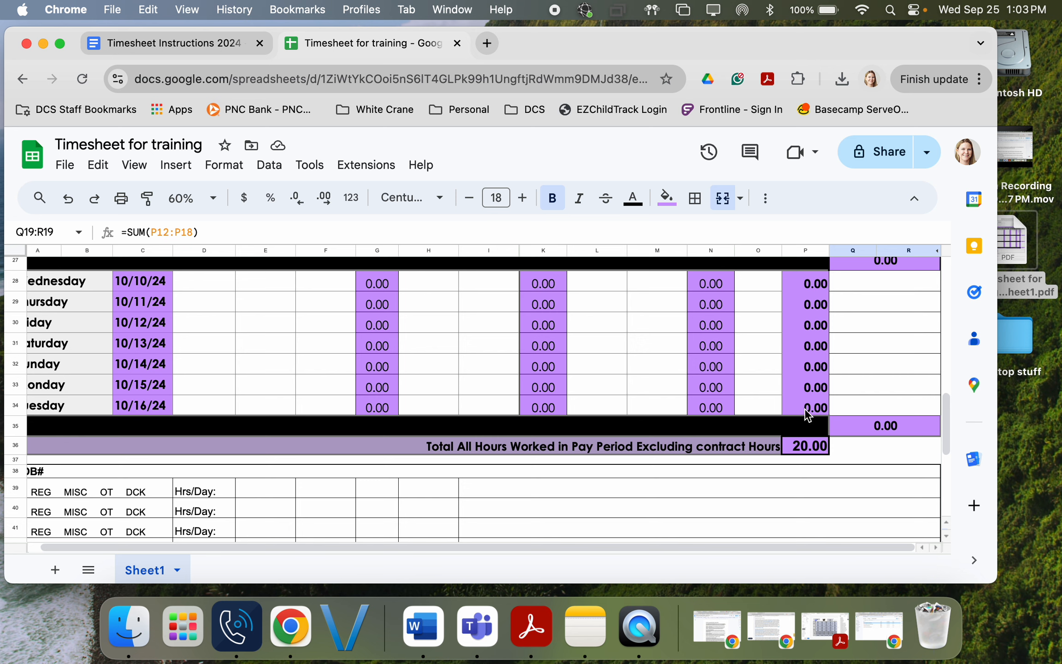
{"action": "left_click", "coordinate": [807, 450]}
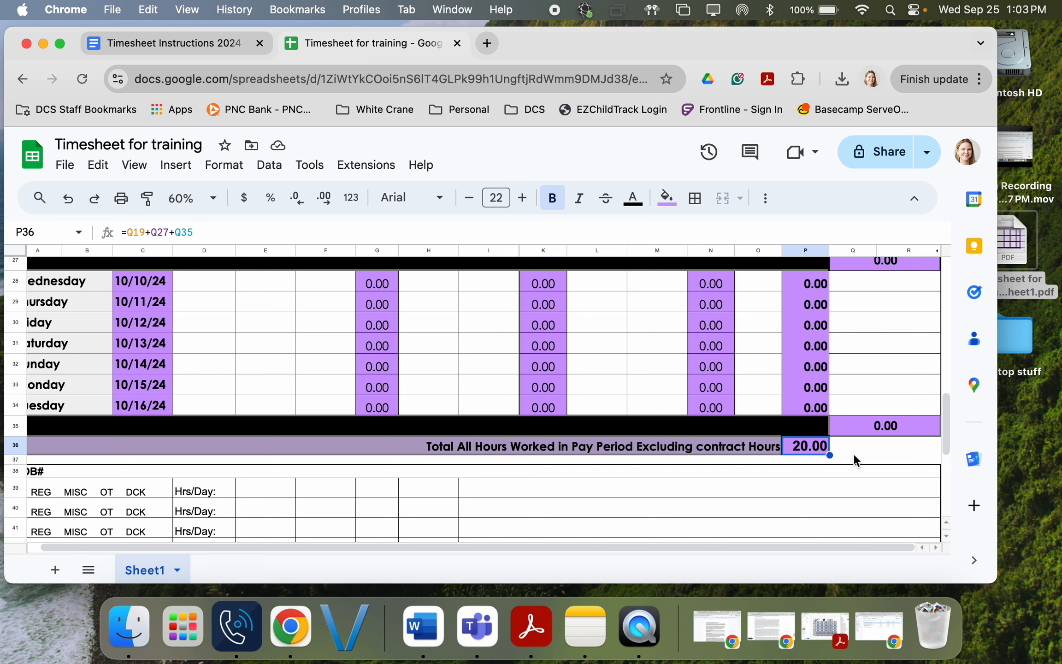
{"action": "scroll", "coordinate": [853, 455], "scroll_direction": "down", "scroll_amount": 2}
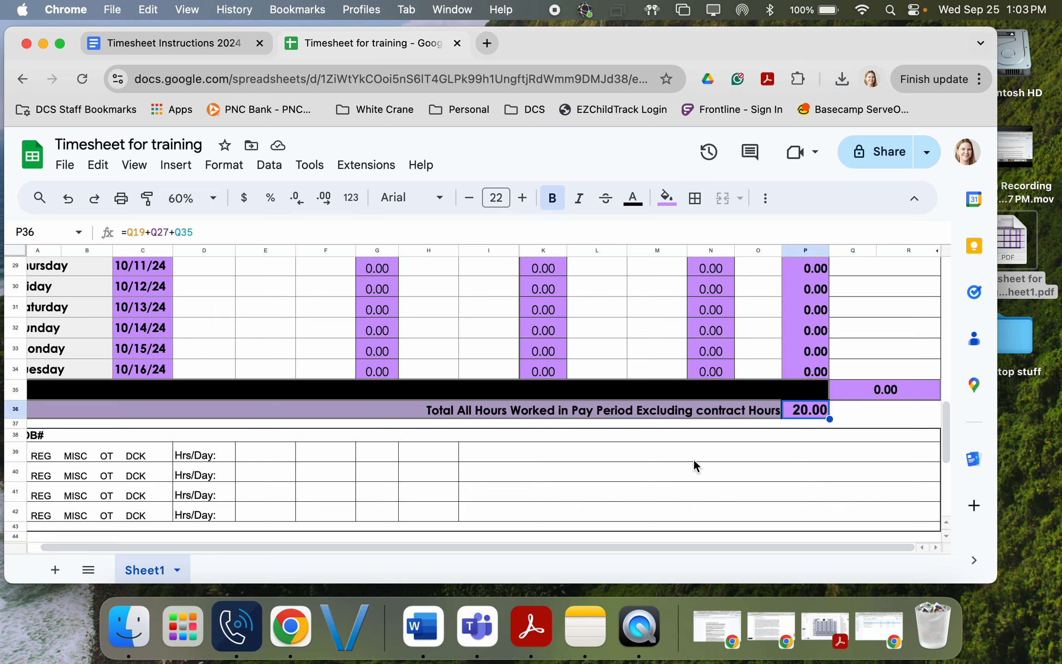
Step: Switch to the Timesheet Instructions 2024 document and scroll to step 8 and the timesheet link
{"action": "left_click", "coordinate": [170, 42]}
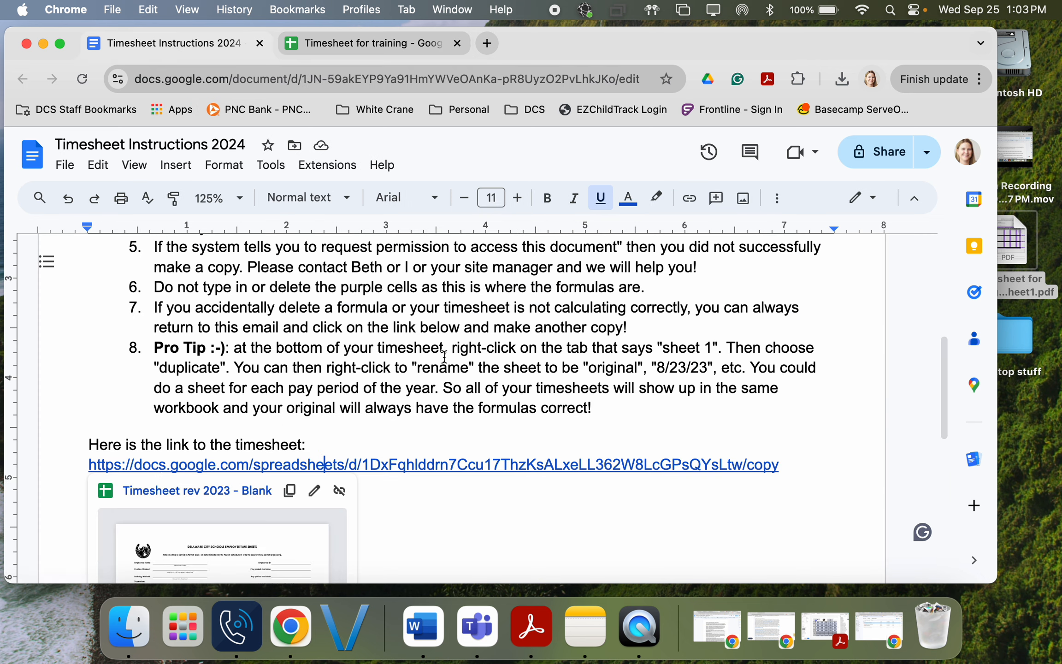
{"action": "scroll", "coordinate": [443, 357], "scroll_direction": "up", "scroll_amount": 6}
{"action": "scroll", "coordinate": [444, 356], "scroll_direction": "down", "scroll_amount": 7}
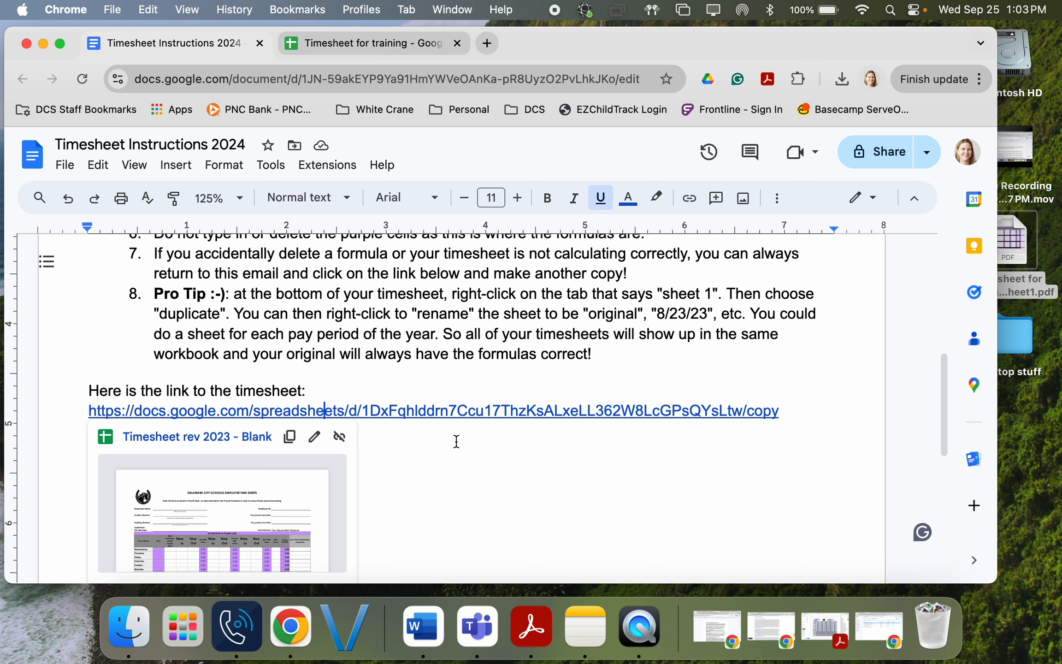
Step: Return to Timesheet for training and enter the employee's name above the Employee Signature line
{"action": "left_click", "coordinate": [368, 41]}
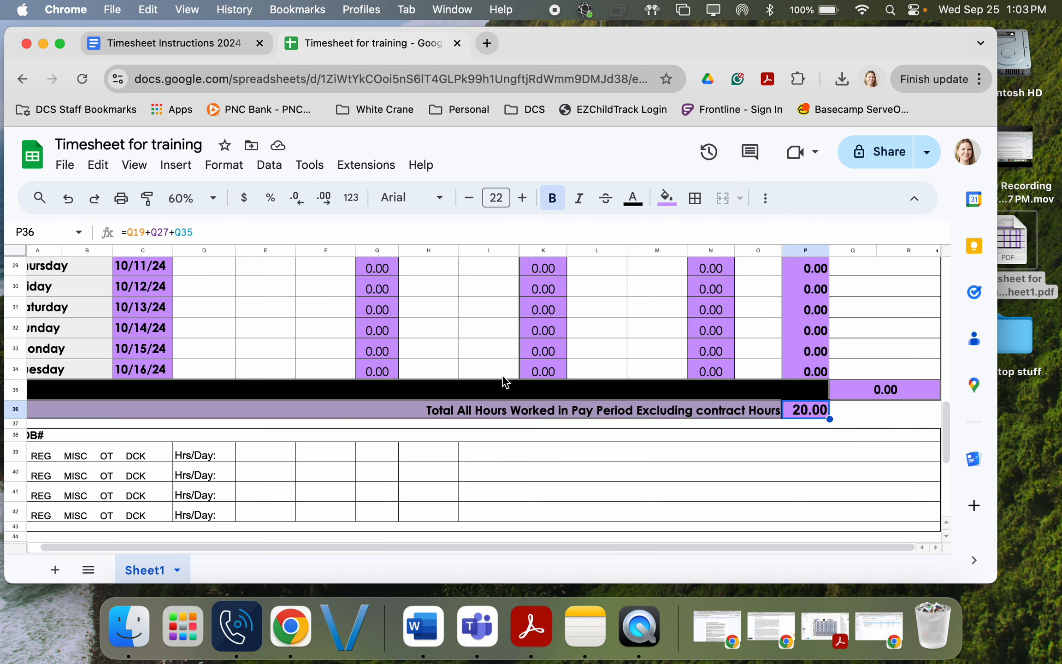
{"action": "scroll", "coordinate": [502, 391], "scroll_direction": "down", "scroll_amount": 10}
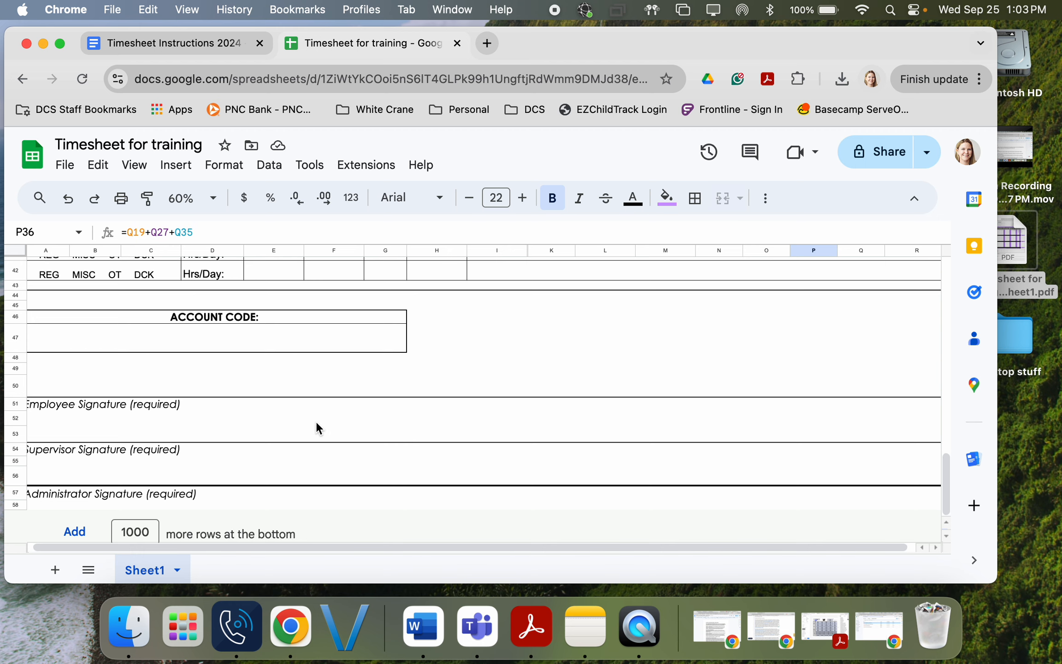
{"action": "scroll", "coordinate": [322, 428], "scroll_direction": "down", "scroll_amount": 1}
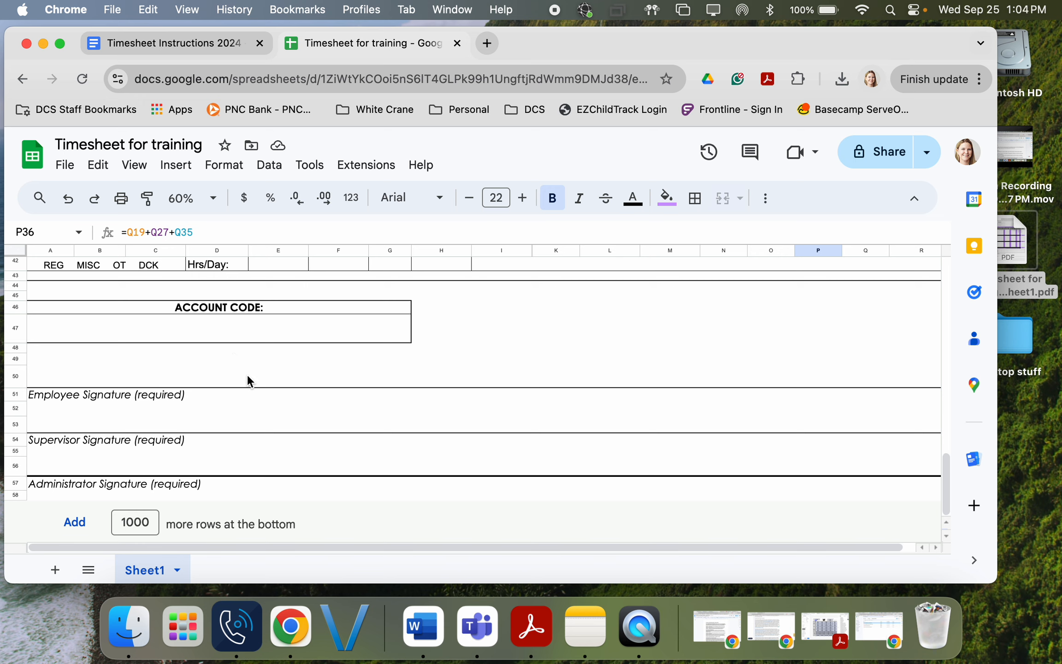
{"action": "left_click", "coordinate": [153, 375]}
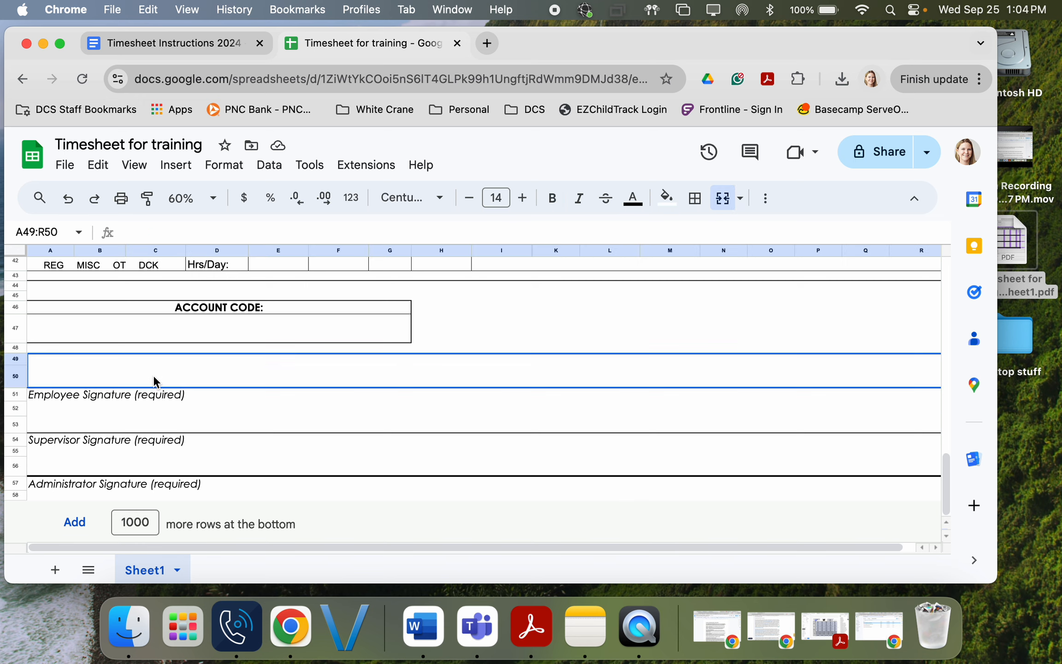
{"action": "left_click", "coordinate": [320, 400]}
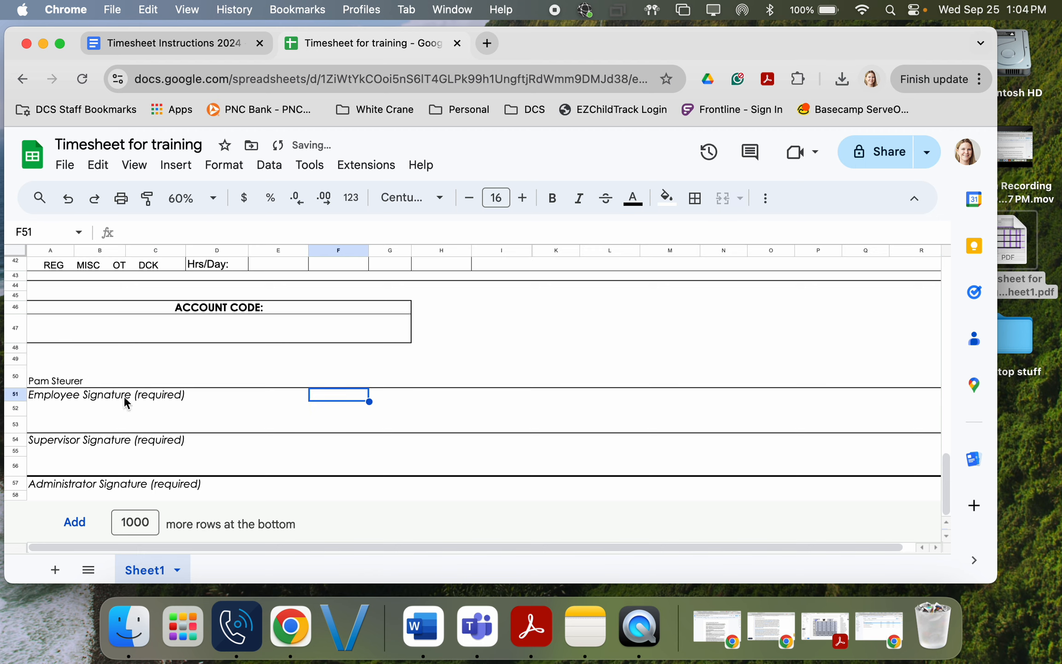
Step: Delete that name so the row above the signature line stays blank
{"action": "left_click", "coordinate": [128, 376]}
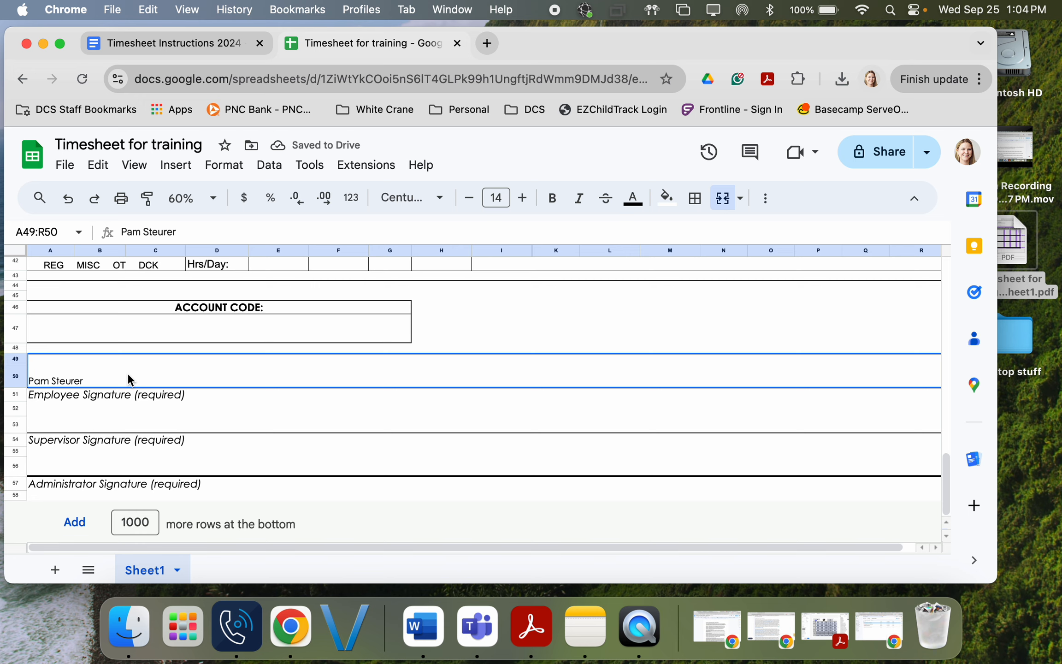
{"action": "key", "text": "BackSpace"}
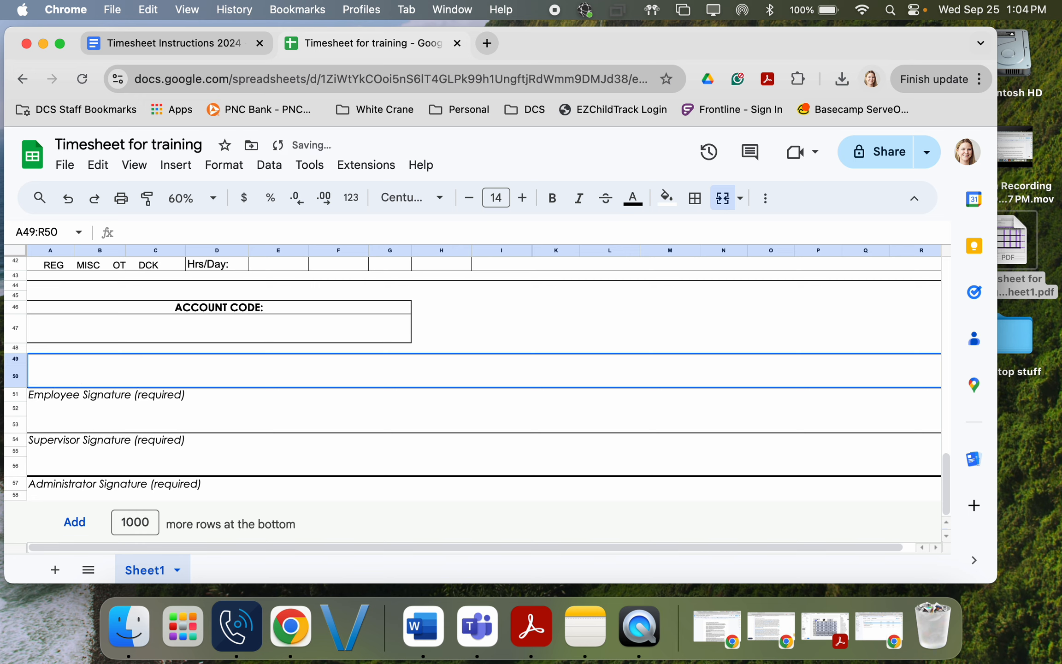
{"action": "left_click", "coordinate": [222, 412]}
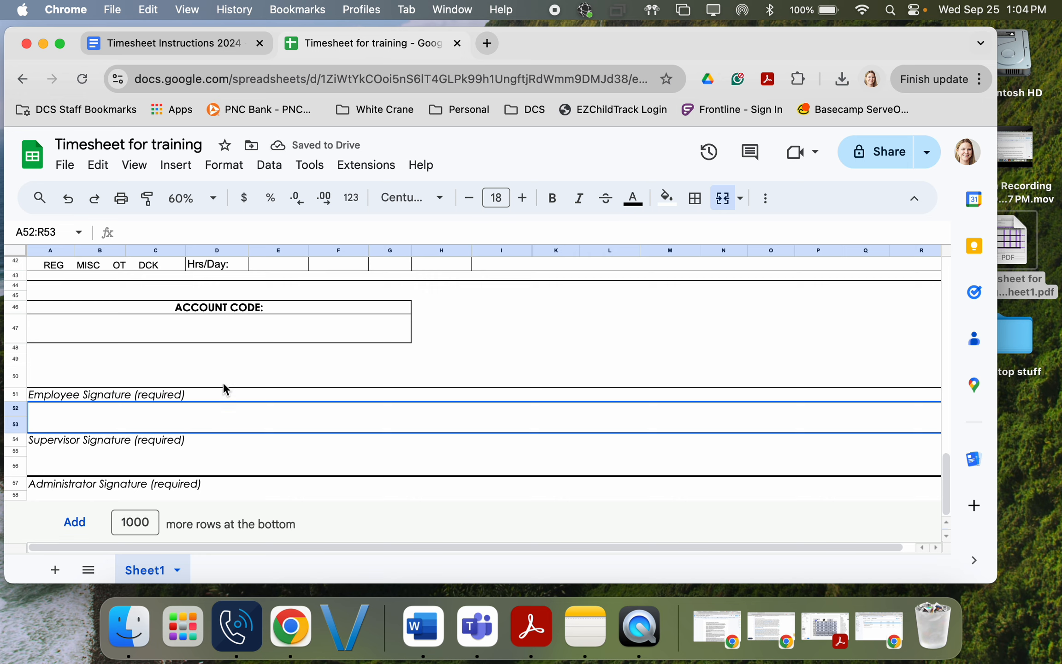
{"action": "left_click", "coordinate": [209, 376]}
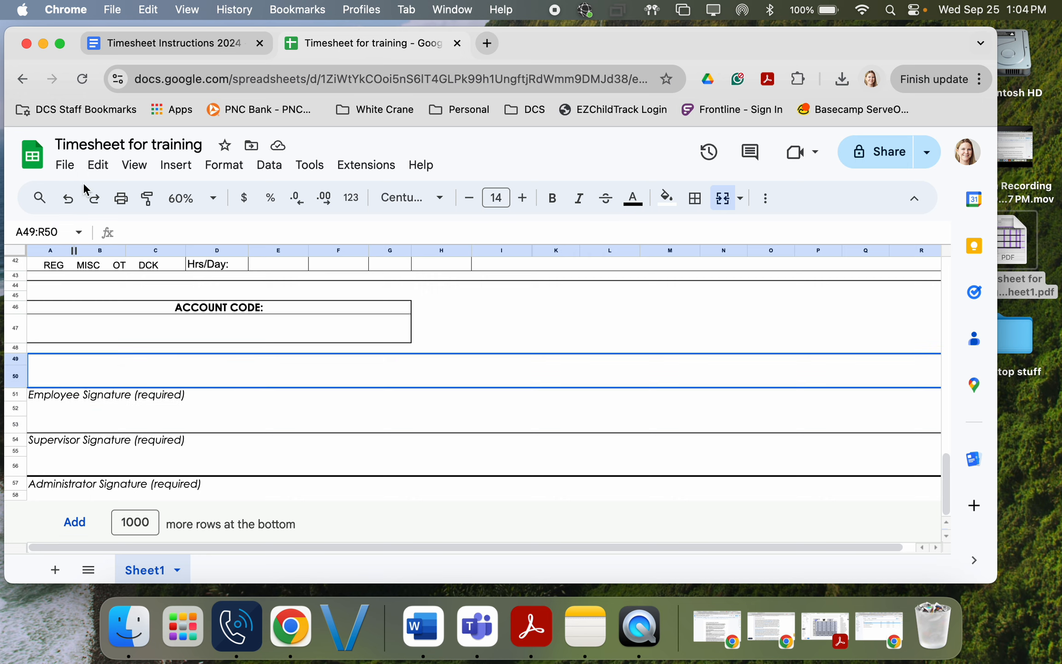
{"action": "scroll", "coordinate": [328, 378], "scroll_direction": "up", "scroll_amount": 5}
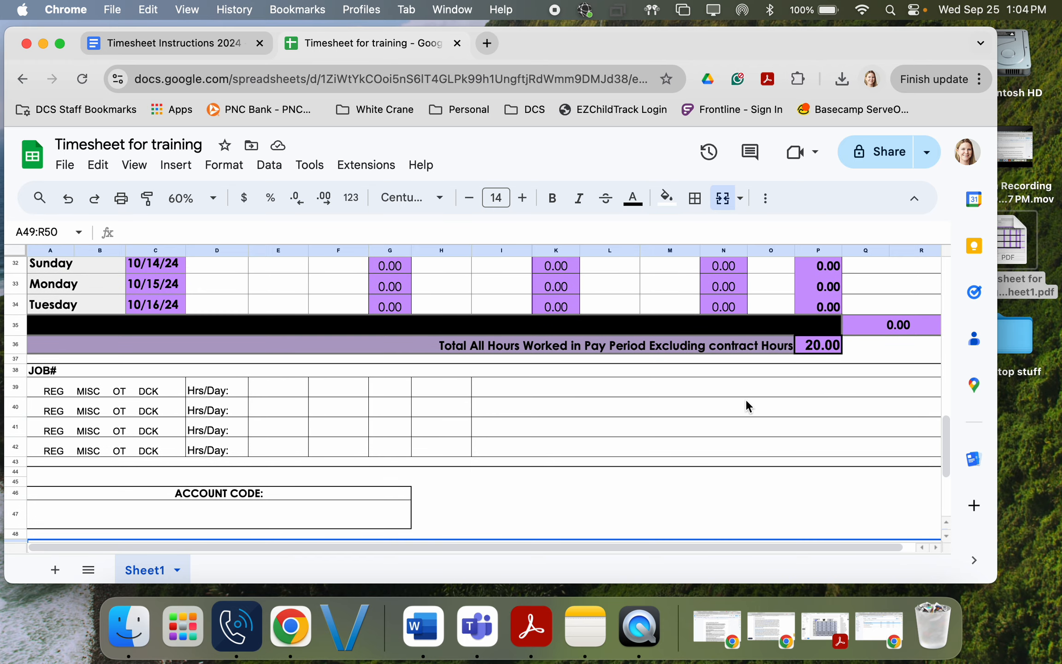
{"action": "left_click", "coordinate": [63, 168]}
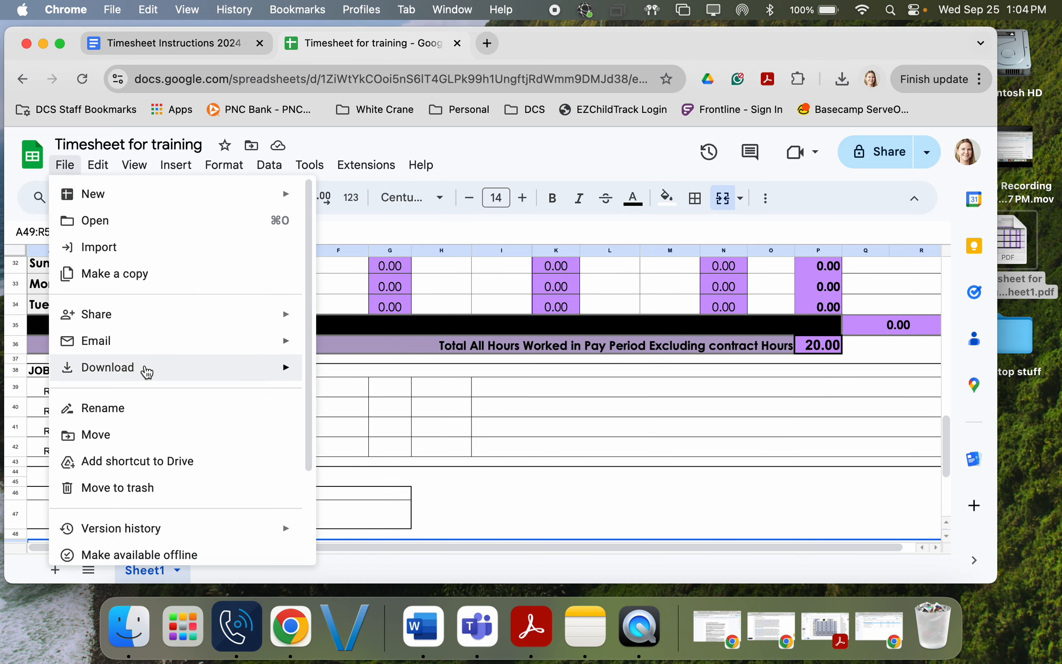
Step: Open the PDF export settings for the timesheet and set the page to portrait
{"action": "mouse_move", "coordinate": [147, 371]}
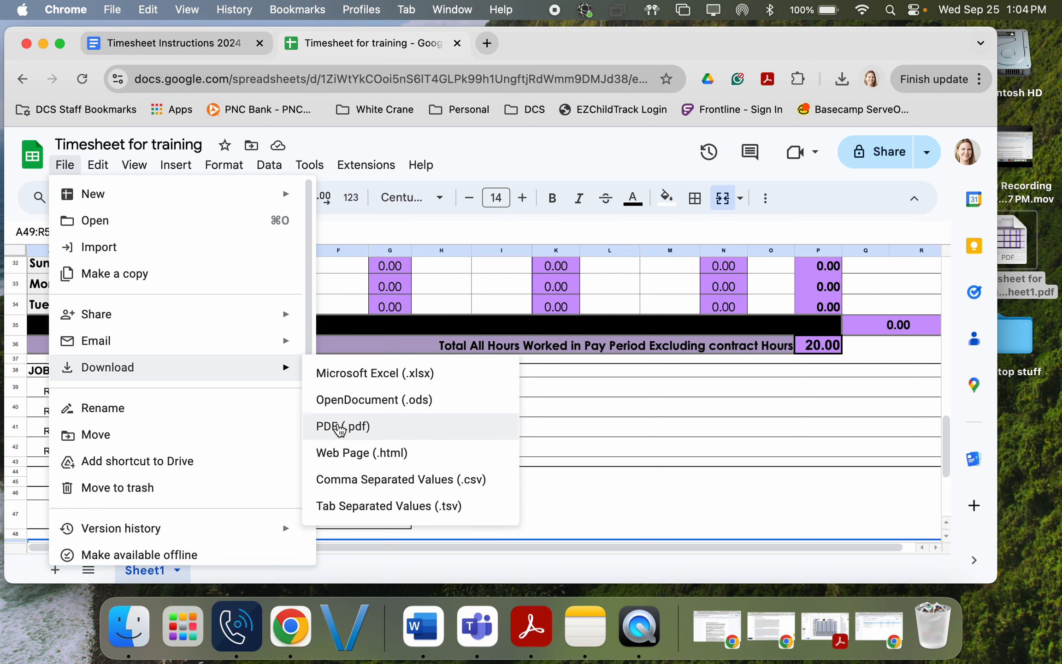
{"action": "left_click", "coordinate": [340, 429]}
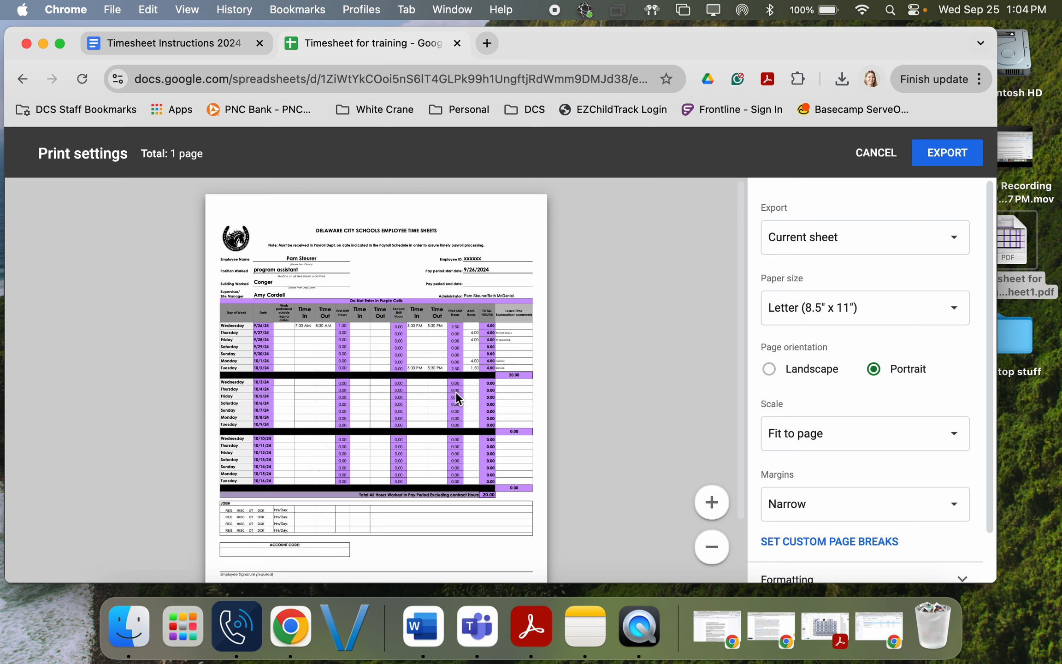
{"action": "scroll", "coordinate": [459, 394], "scroll_direction": "down", "scroll_amount": 3}
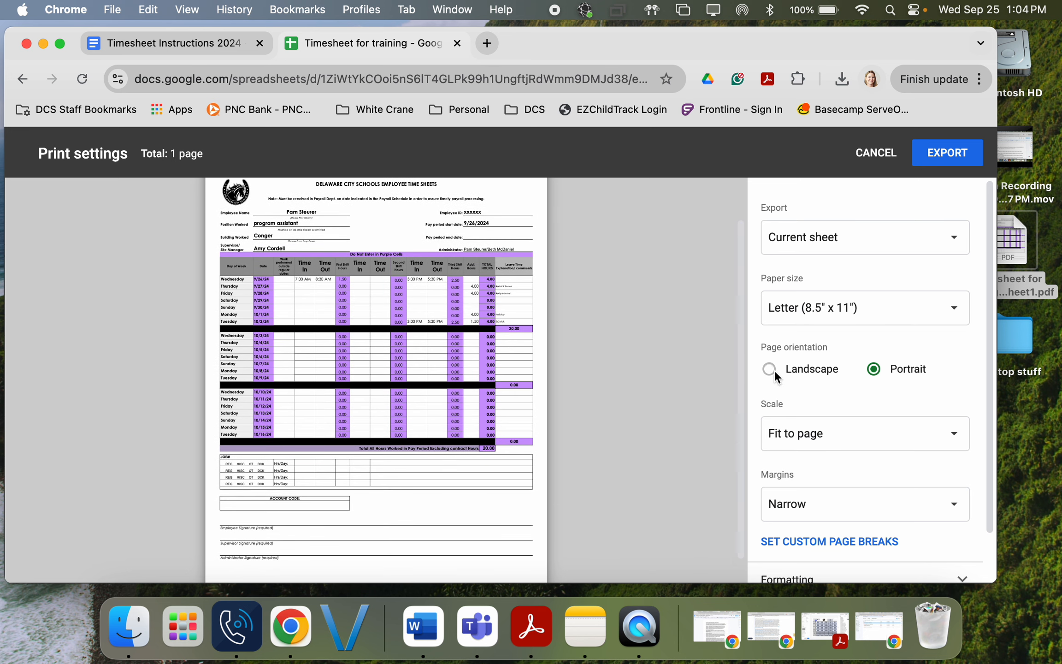
{"action": "left_click", "coordinate": [770, 369]}
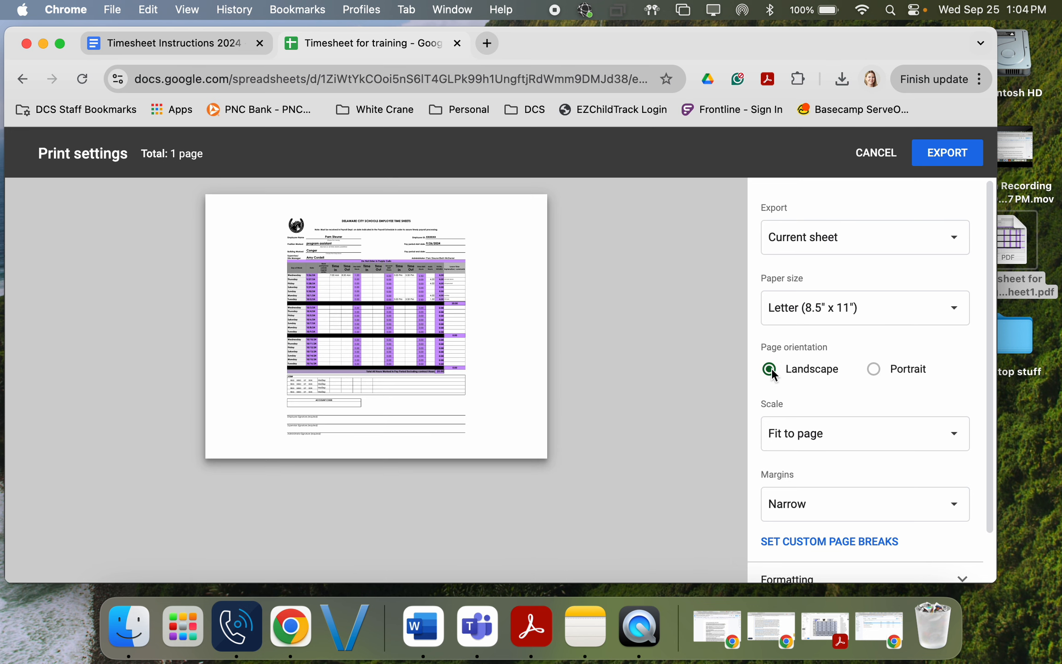
{"action": "left_click", "coordinate": [873, 369]}
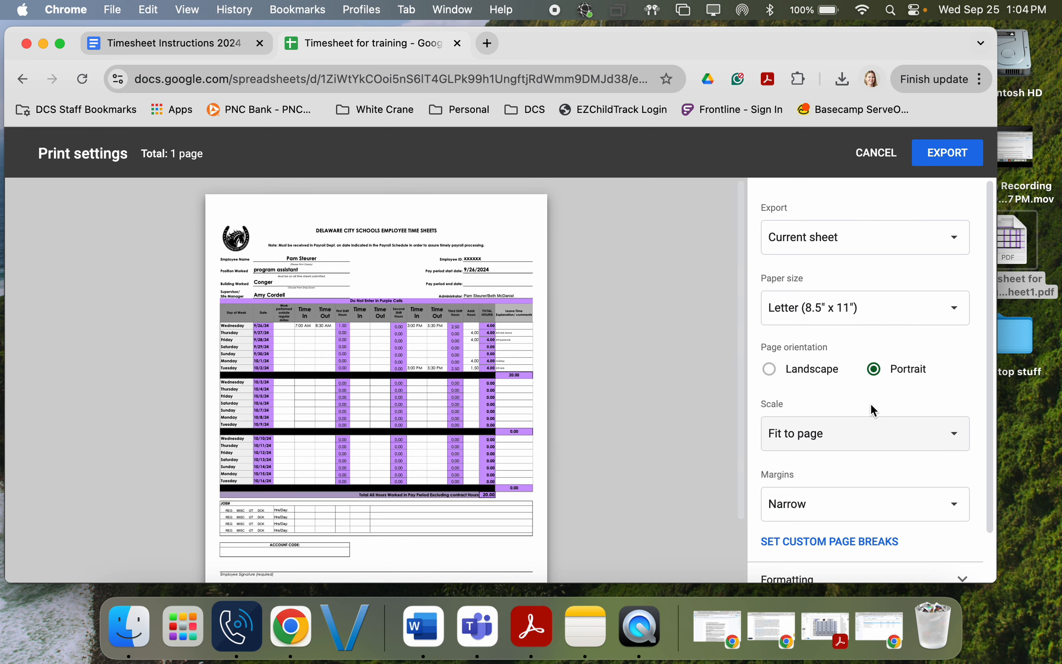
Step: Keep the scale at Fit to page and set the margins to Narrow
{"action": "left_click", "coordinate": [956, 435]}
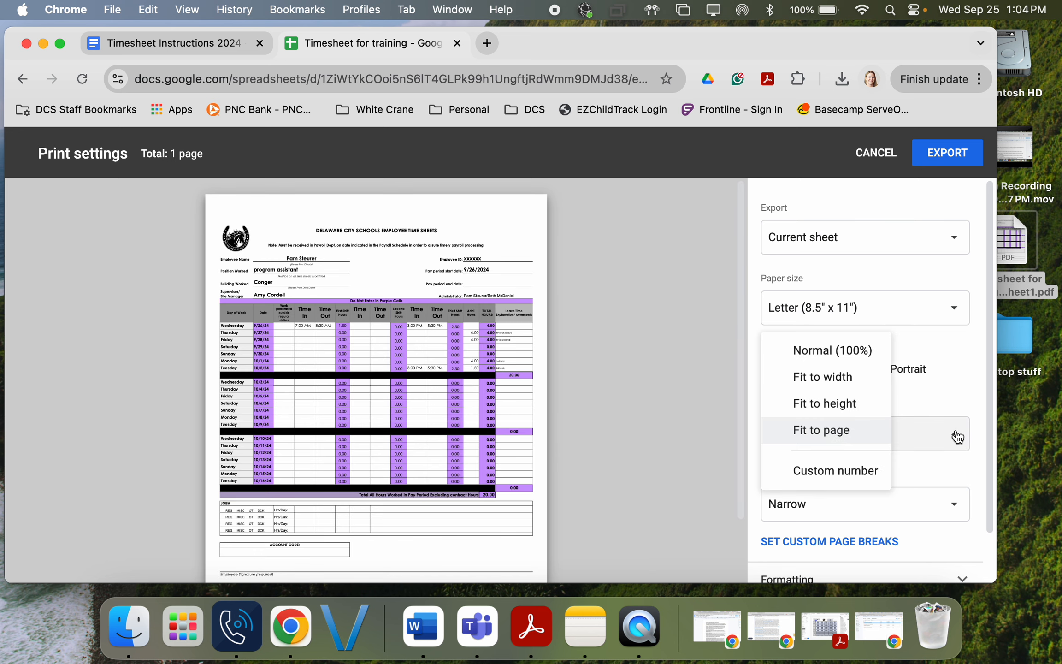
{"action": "left_click", "coordinate": [820, 433]}
{"action": "scroll", "coordinate": [827, 454], "scroll_direction": "down", "scroll_amount": 2}
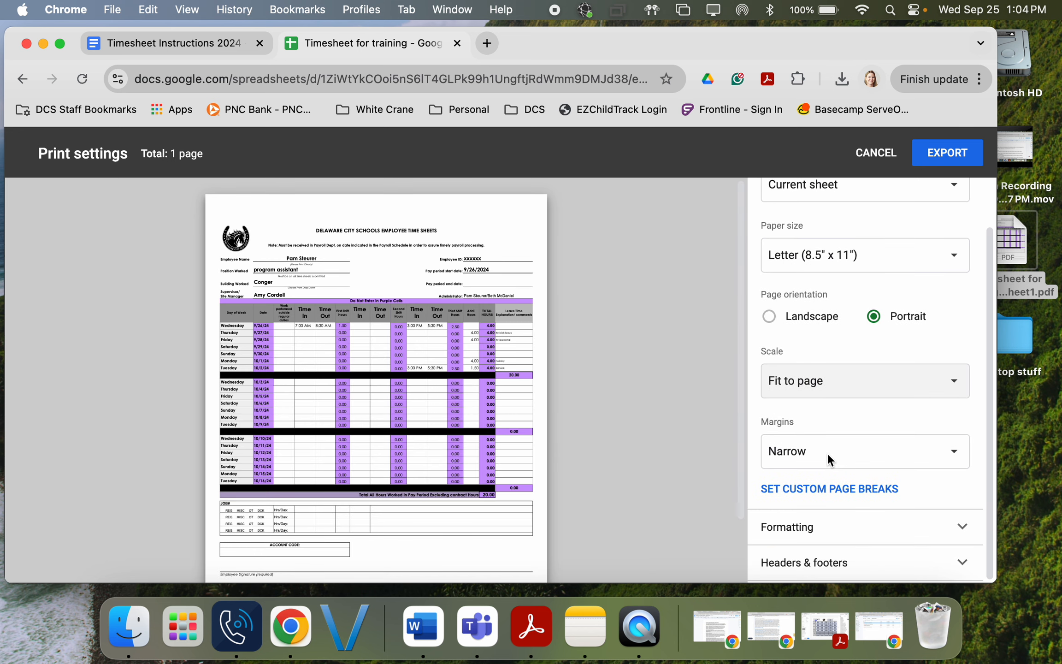
{"action": "left_click", "coordinate": [957, 457]}
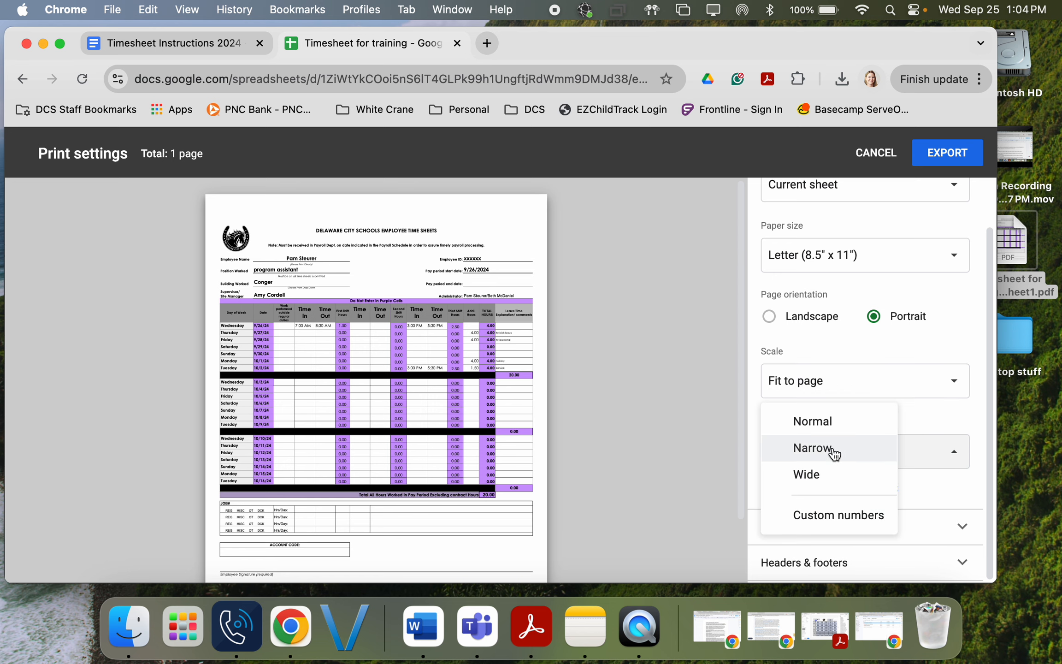
{"action": "left_click", "coordinate": [820, 421]}
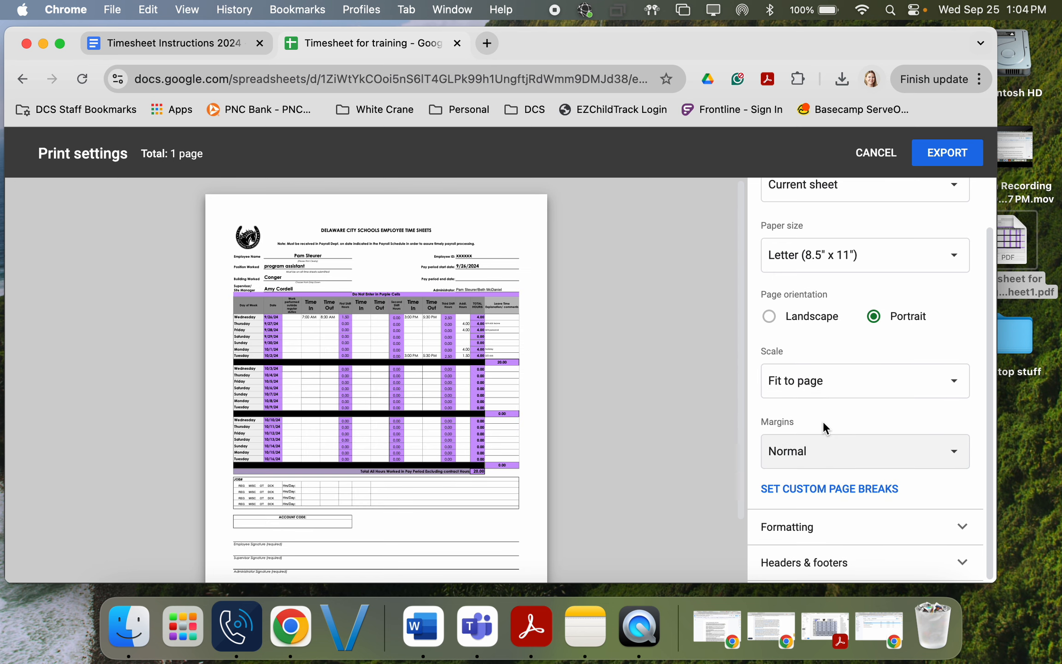
{"action": "left_click", "coordinate": [950, 454]}
{"action": "left_click", "coordinate": [841, 475]}
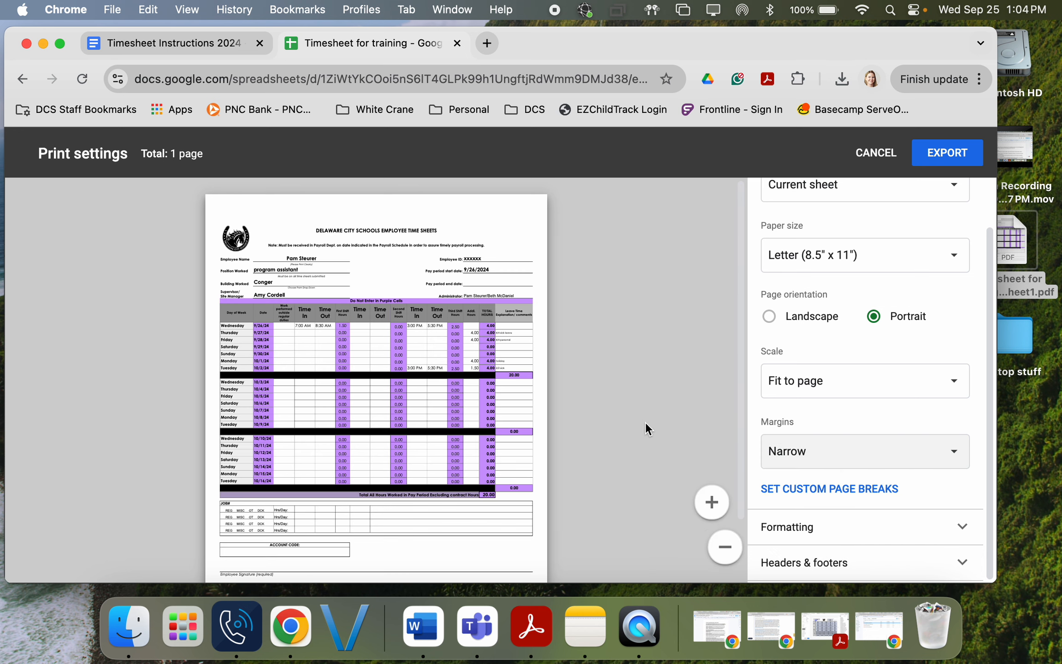
Step: Export the PDF to the Desktop as 'Timesheet for training - Sheet1 (1).pdf' and minimise Chrome
{"action": "left_click", "coordinate": [944, 154]}
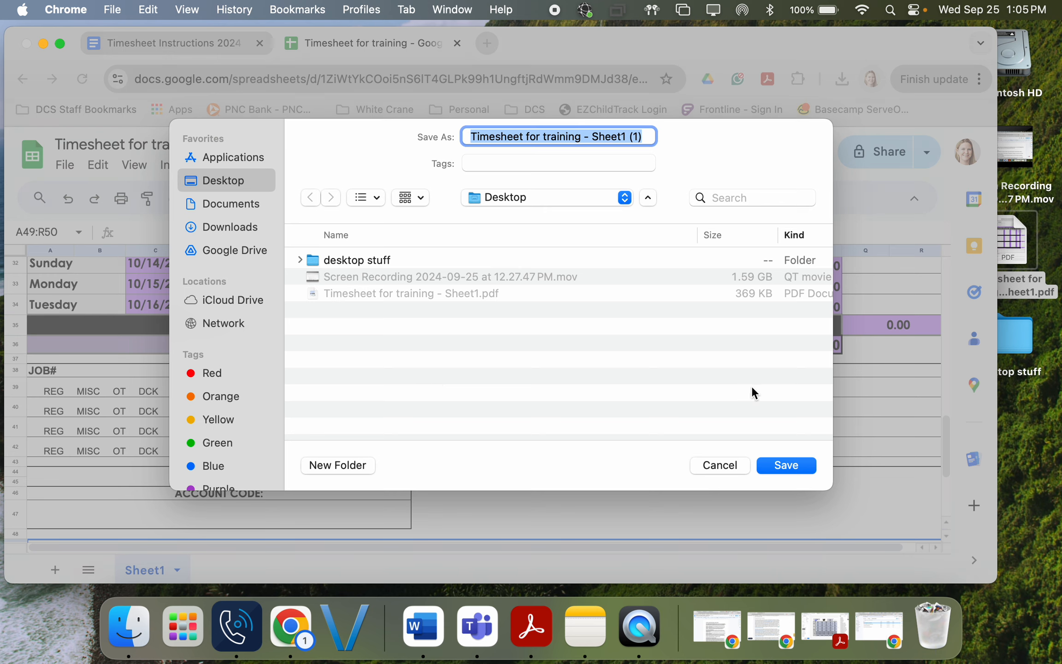
{"action": "left_click", "coordinate": [785, 466]}
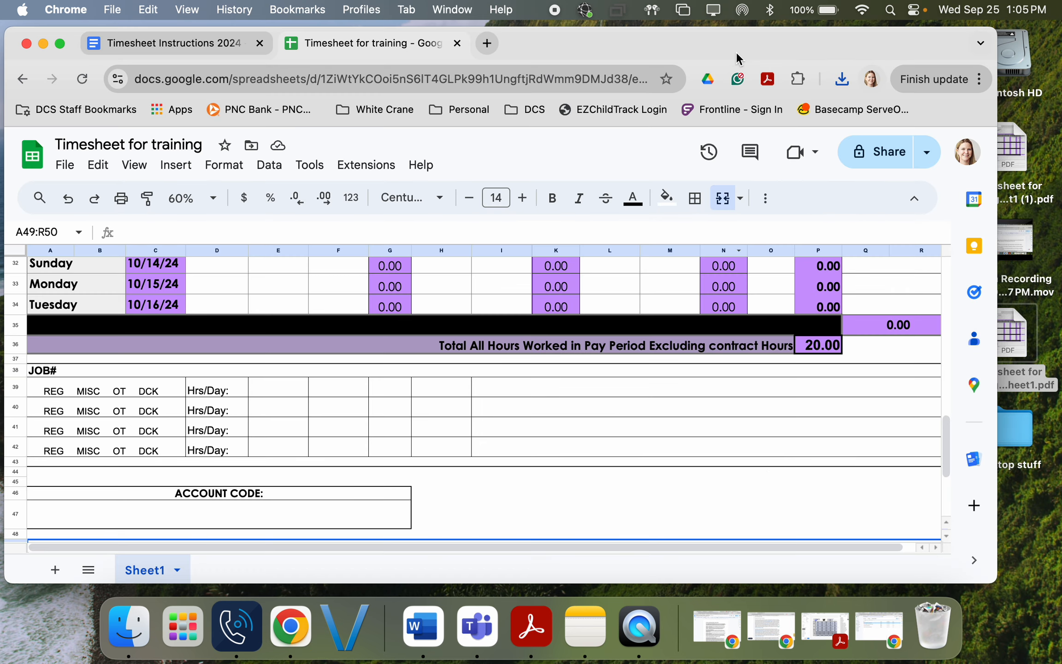
{"action": "left_click", "coordinate": [44, 43]}
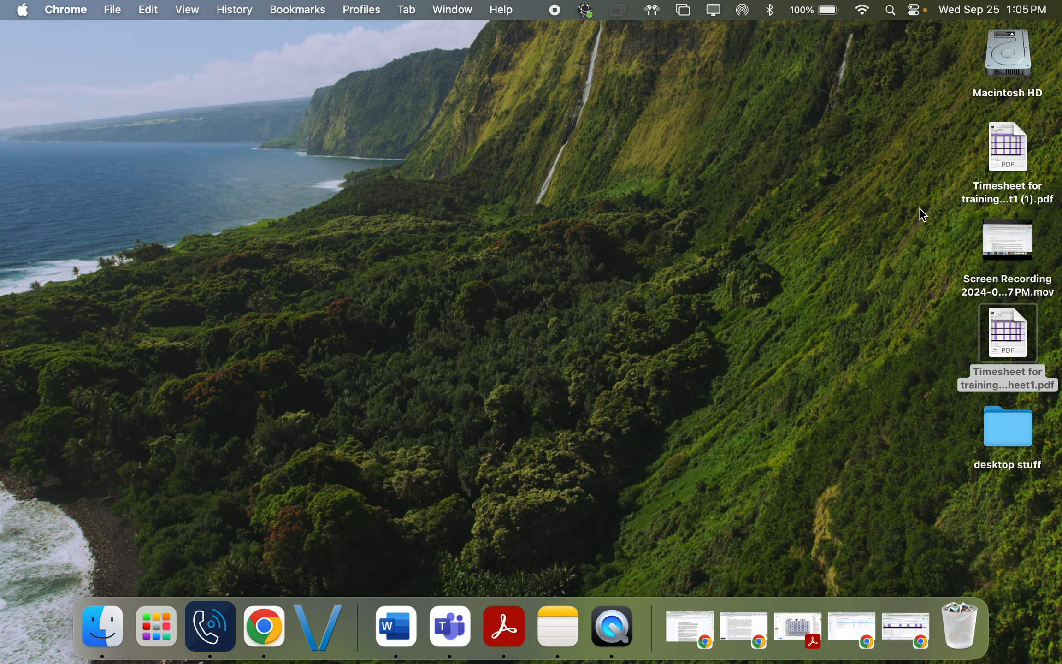
Step: Open the exported timesheet PDF in Preview, scroll through it, and show the Markup toolbar
{"action": "double_click", "coordinate": [1014, 147]}
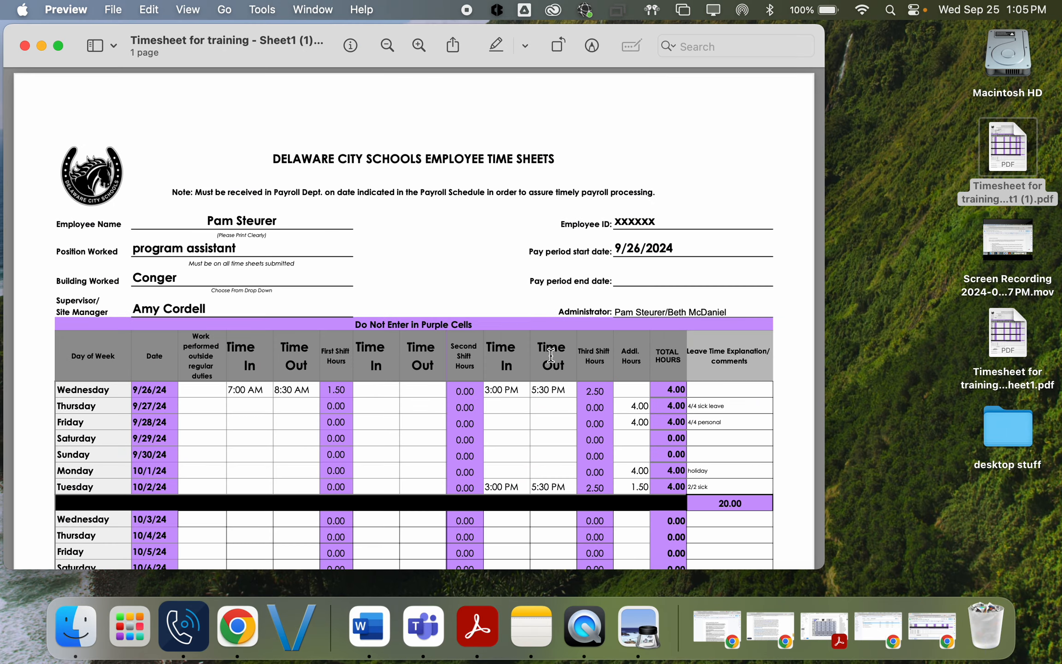
{"action": "left_click", "coordinate": [549, 390]}
{"action": "scroll", "coordinate": [555, 386], "scroll_direction": "down", "scroll_amount": 10}
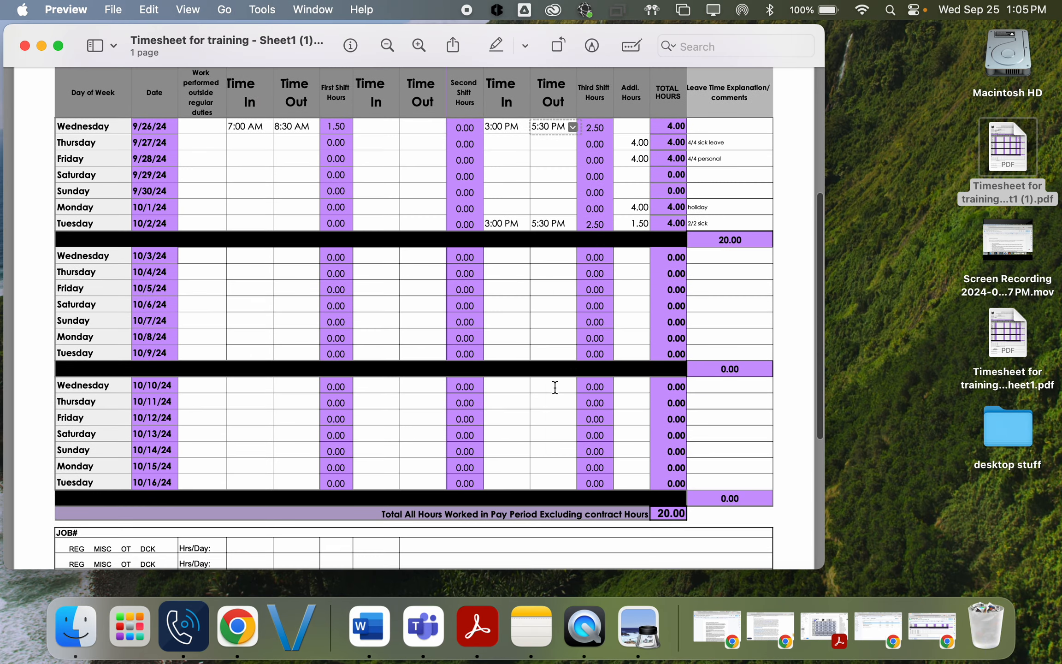
{"action": "scroll", "coordinate": [555, 386], "scroll_direction": "down", "scroll_amount": 5}
{"action": "scroll", "coordinate": [555, 386], "scroll_direction": "down", "scroll_amount": 4}
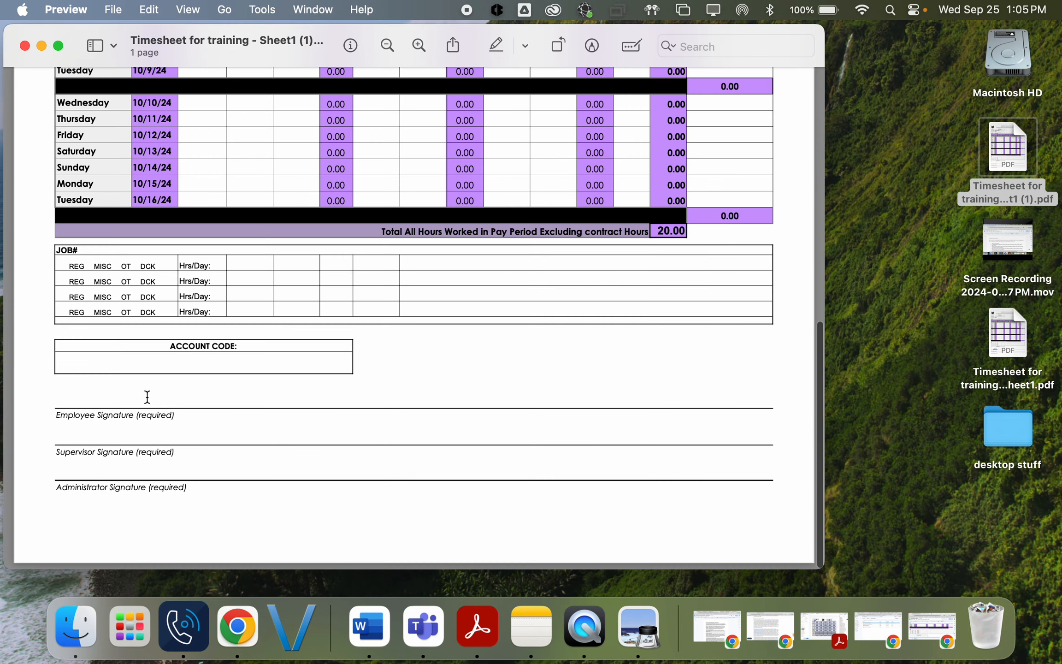
{"action": "left_click", "coordinate": [593, 46]}
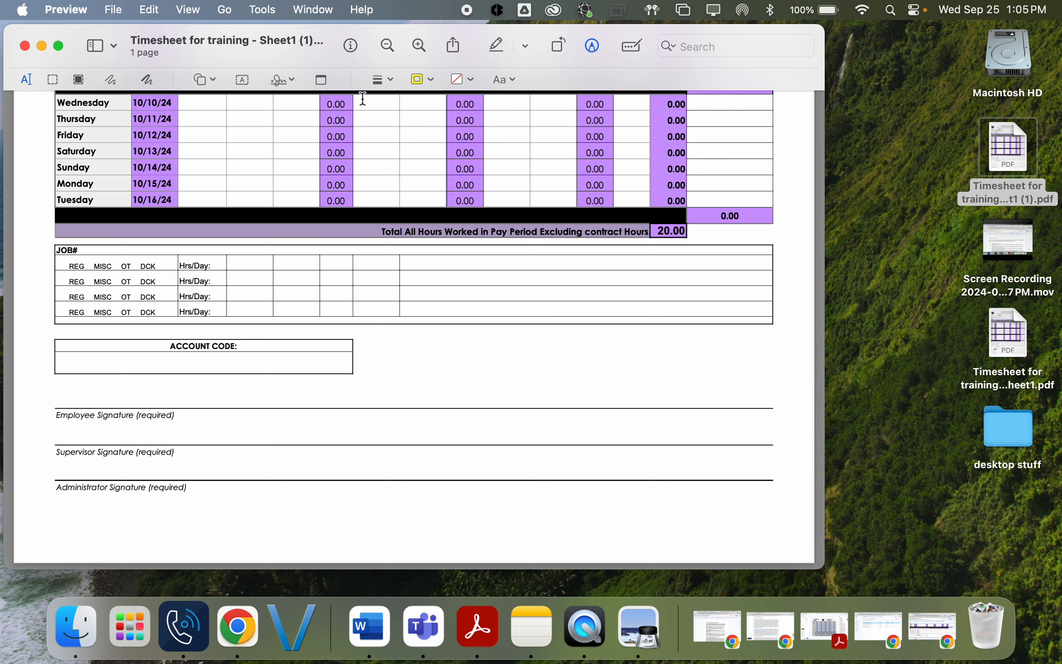
Step: Start a new signature, try drawing it on the trackpad, then clear it
{"action": "left_click", "coordinate": [286, 80]}
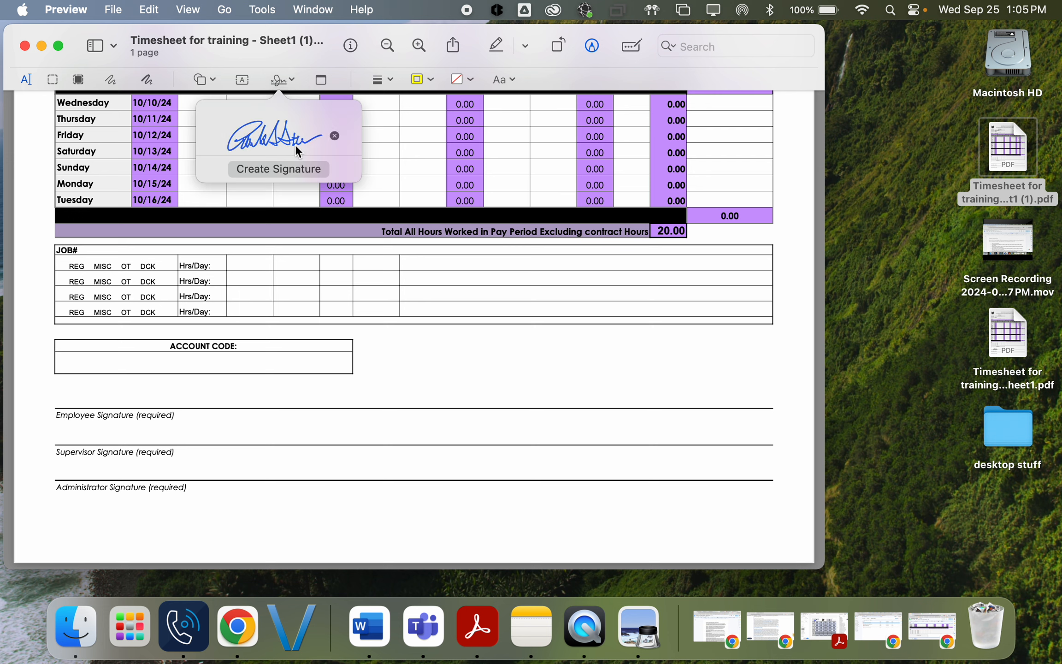
{"action": "left_click", "coordinate": [292, 170]}
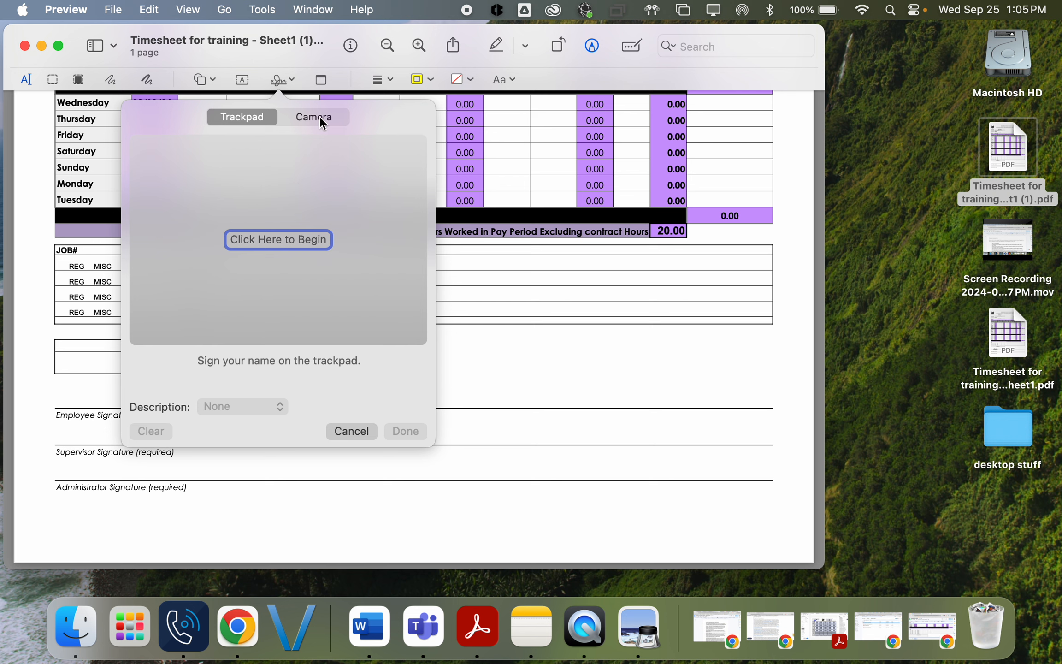
{"action": "left_click", "coordinate": [265, 241]}
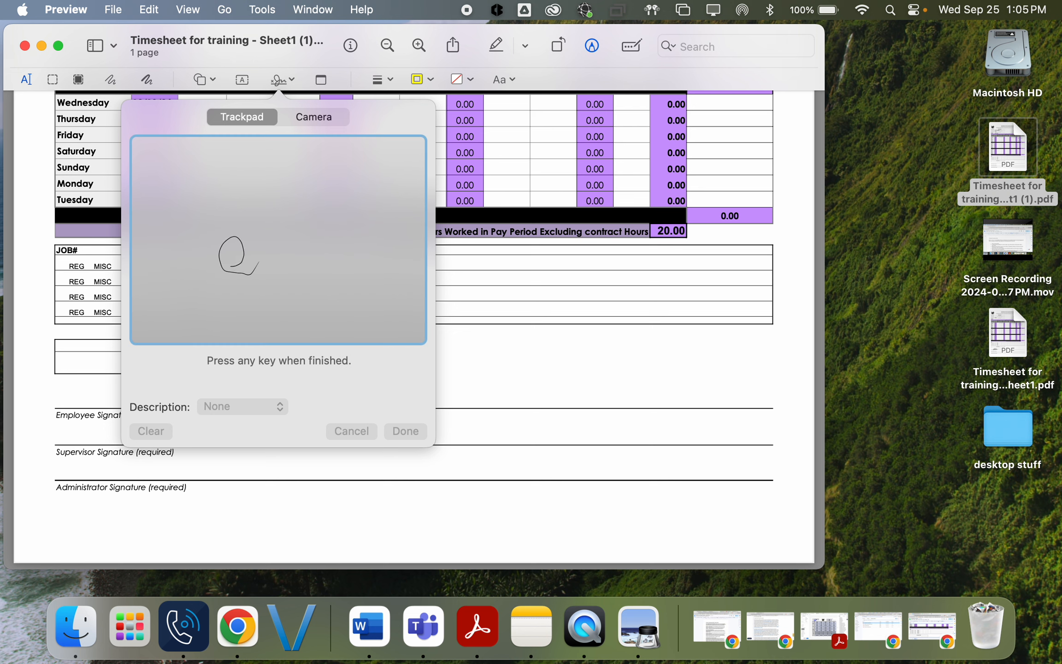
{"action": "mouse_move", "coordinate": [235, 263]}
{"action": "left_mouse_down"}
{"action": "mouse_move", "coordinate": [320, 262]}
{"action": "mouse_move", "coordinate": [346, 235]}
{"action": "mouse_move", "coordinate": [403, 261]}
{"action": "left_mouse_up"}
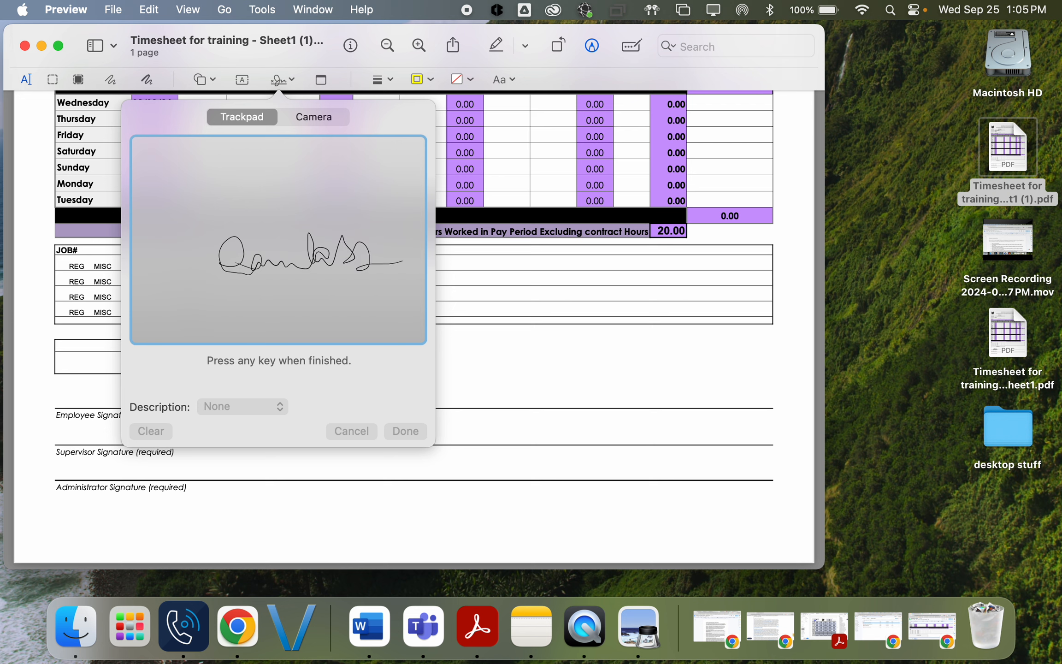
{"action": "left_click_drag", "start_coordinate": [318, 285], "coordinate": [302, 317]}
{"action": "left_click_drag", "start_coordinate": [305, 255], "coordinate": [284, 301]}
{"action": "key", "text": "Return"}
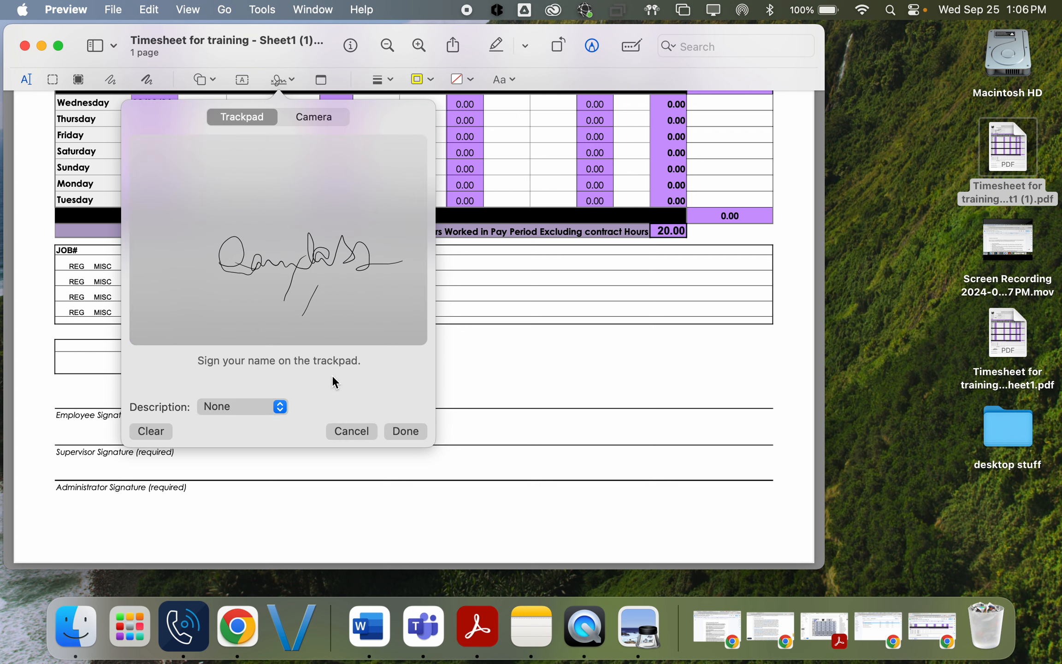
{"action": "left_click", "coordinate": [154, 432]}
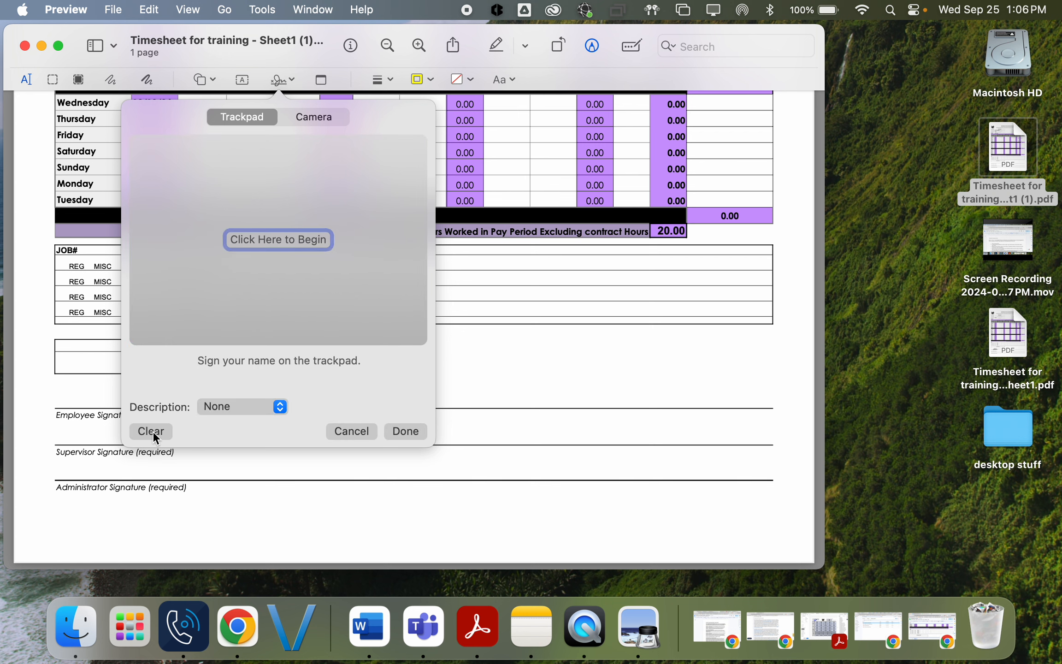
Step: Capture the handwritten signature from paper with the camera and save it
{"action": "left_click", "coordinate": [318, 118]}
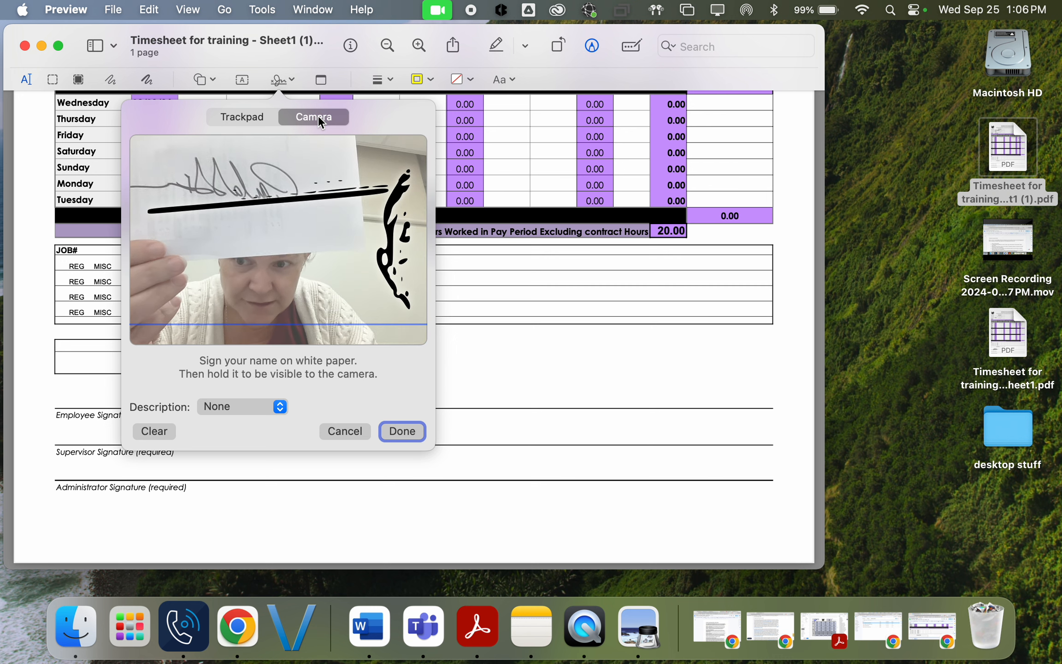
{"action": "left_click", "coordinate": [160, 431]}
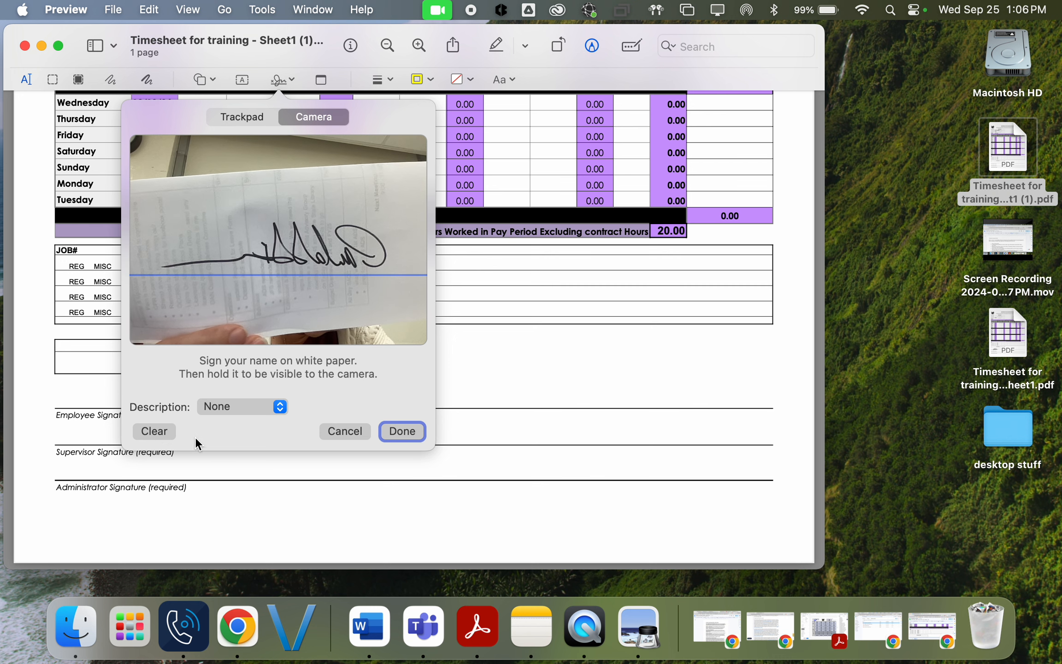
{"action": "left_click", "coordinate": [410, 431]}
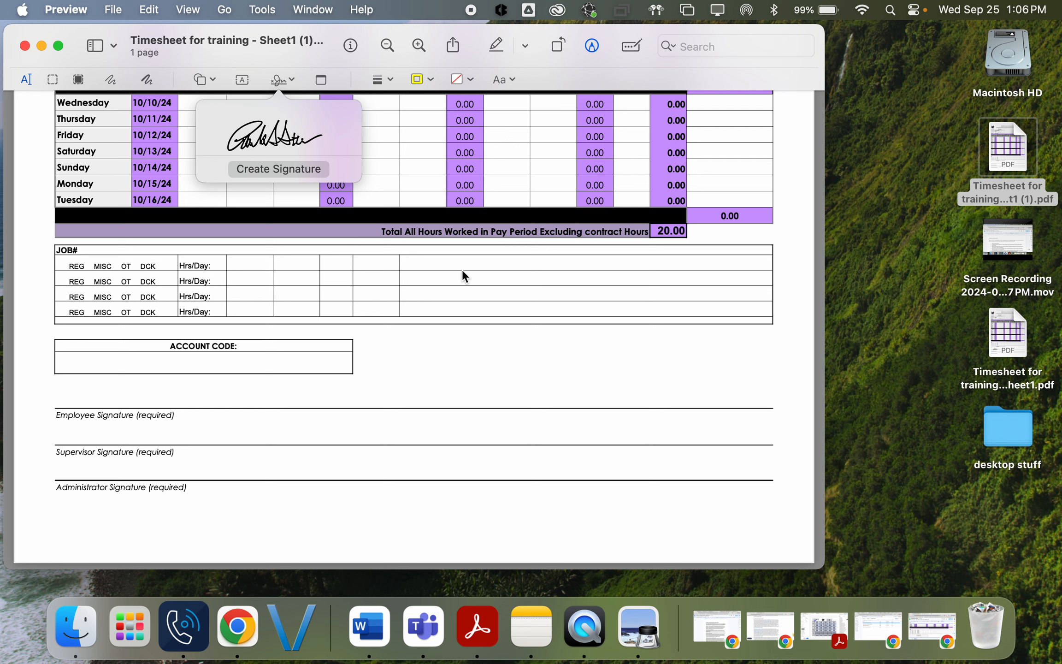
Step: Place the saved signature on the Employee Signature line of the timesheet
{"action": "left_click", "coordinate": [516, 345]}
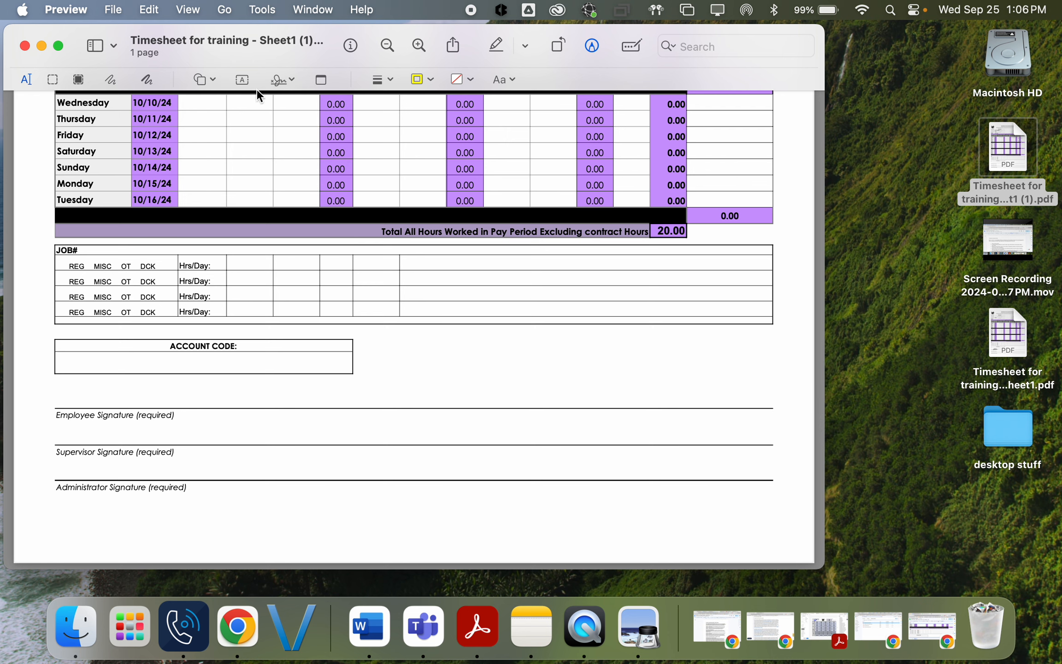
{"action": "left_click", "coordinate": [281, 78]}
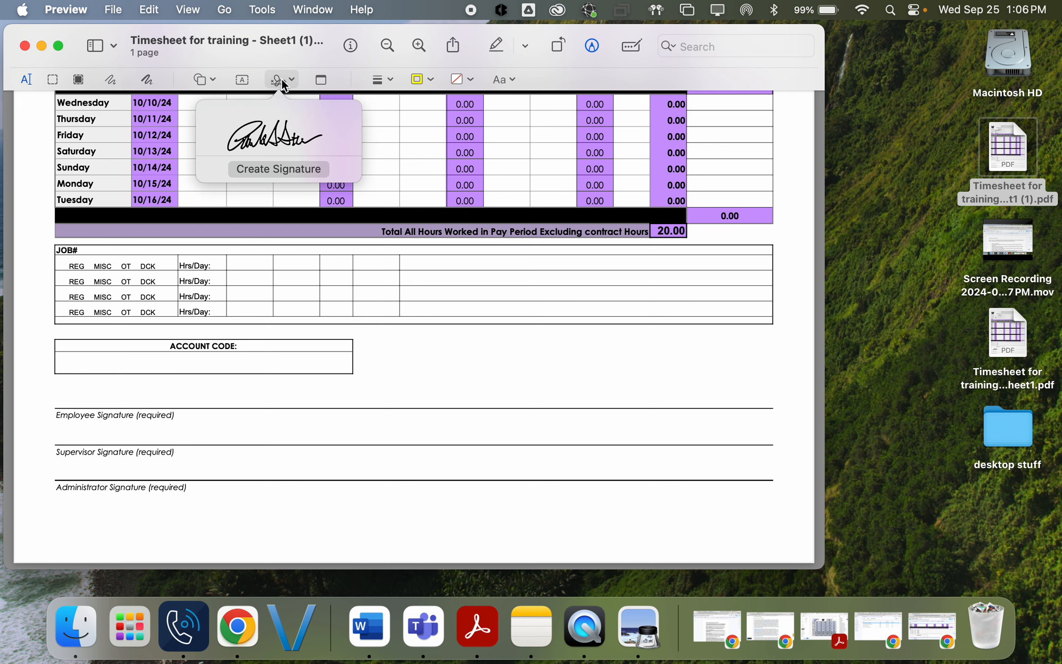
{"action": "left_click", "coordinate": [278, 127]}
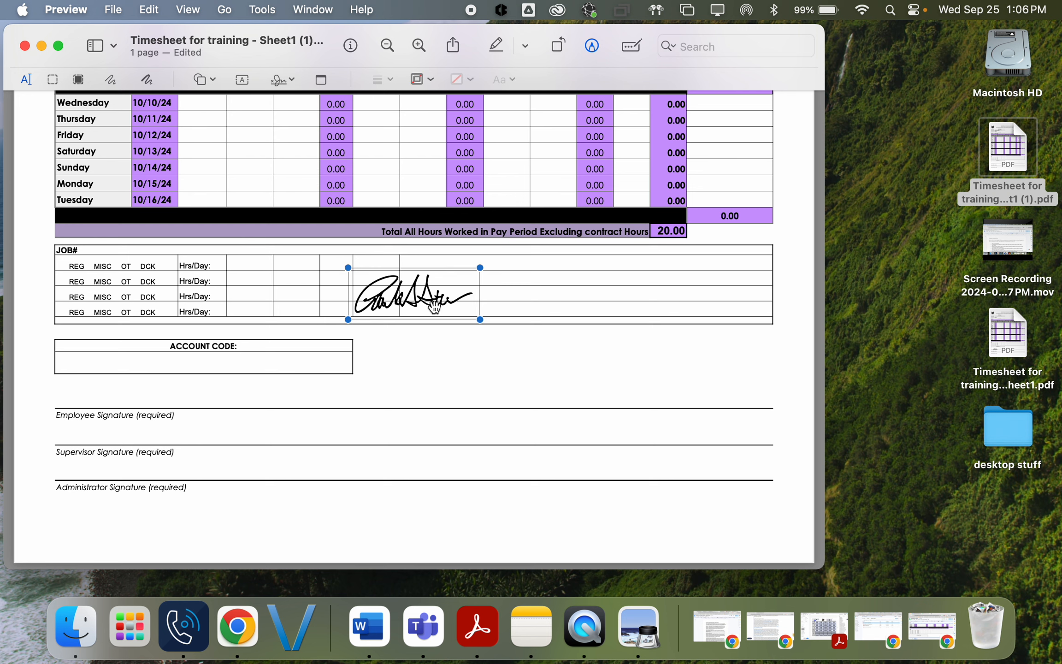
{"action": "mouse_move", "coordinate": [432, 295]}
{"action": "left_mouse_down"}
{"action": "mouse_move", "coordinate": [457, 365]}
{"action": "mouse_move", "coordinate": [152, 396]}
{"action": "mouse_move", "coordinate": [320, 318]}
{"action": "mouse_move", "coordinate": [296, 344]}
{"action": "mouse_move", "coordinate": [235, 357]}
{"action": "left_mouse_up"}
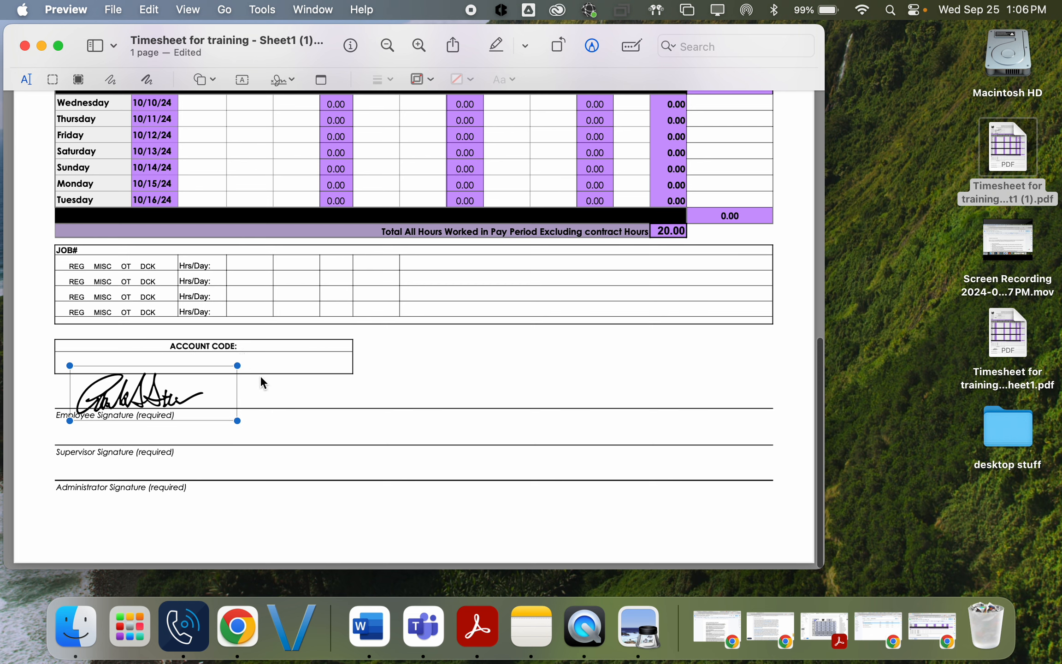
{"action": "left_click", "coordinate": [275, 395]}
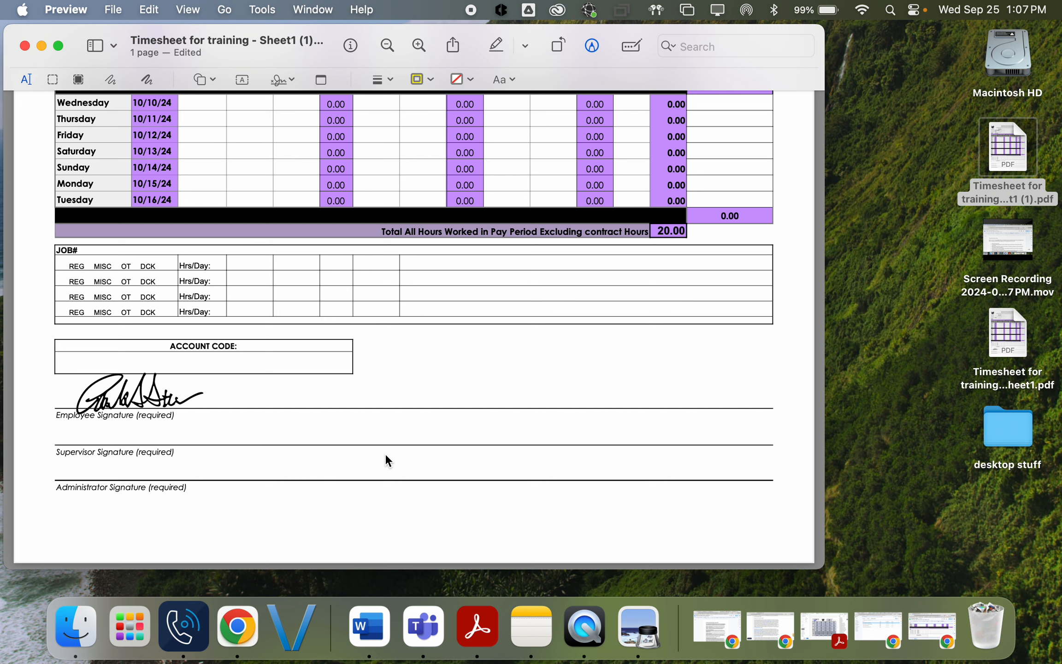
Step: Save the signed timesheet PDF and close its window
{"action": "left_click", "coordinate": [119, 10]}
{"action": "left_click", "coordinate": [126, 137]}
{"action": "left_click", "coordinate": [26, 47]}
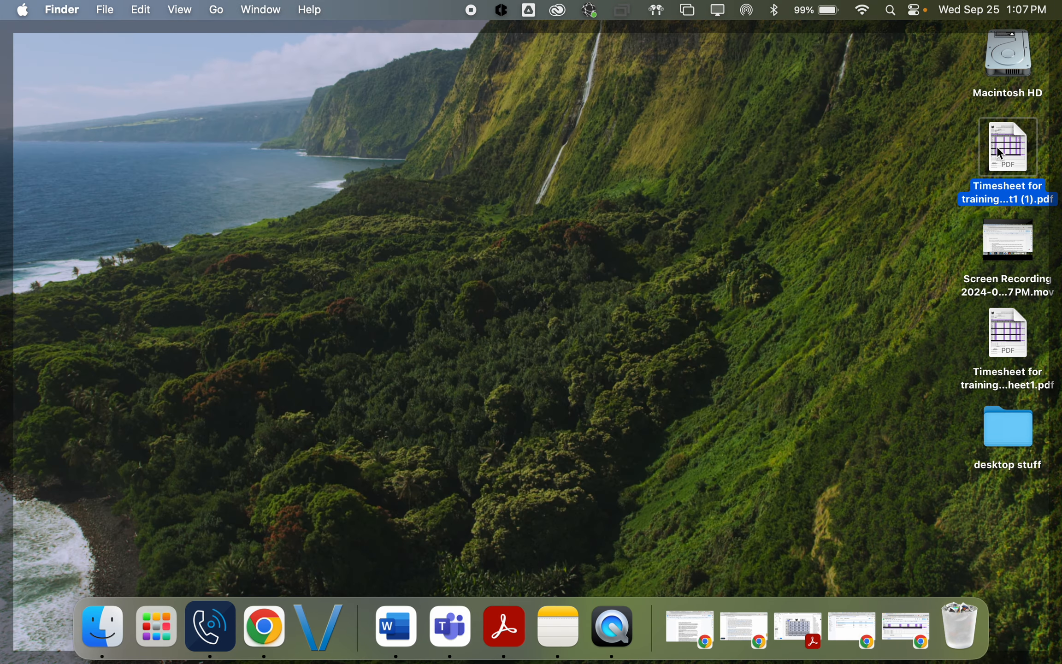
Step: Reopen the timesheet PDF and check the signature on the Employee Signature line
{"action": "double_click", "coordinate": [998, 149]}
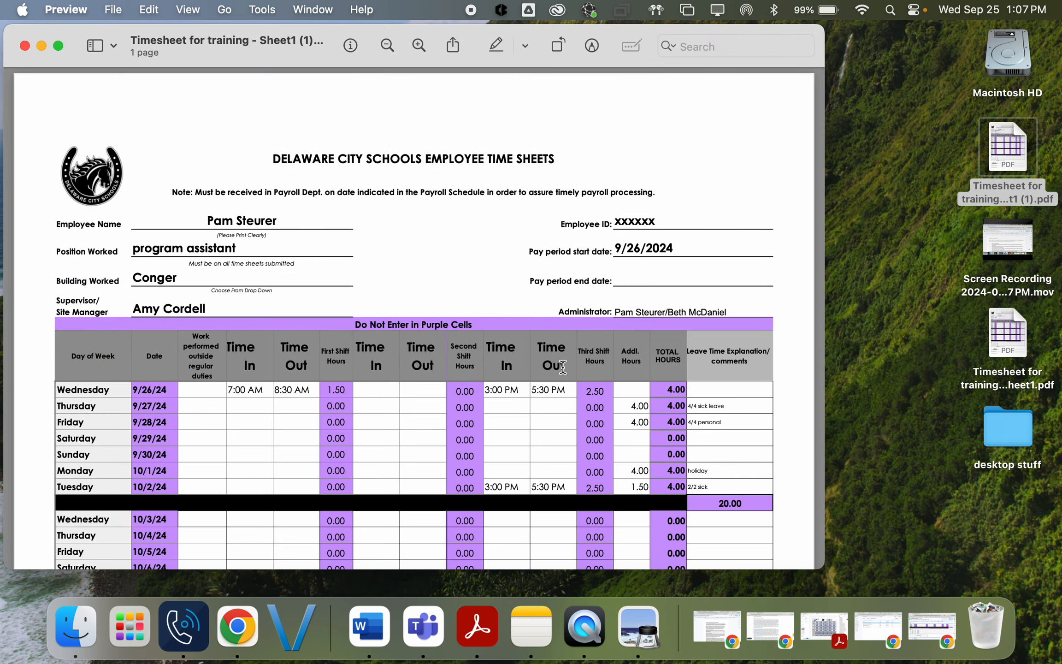
{"action": "scroll", "coordinate": [562, 366], "scroll_direction": "down", "scroll_amount": 10}
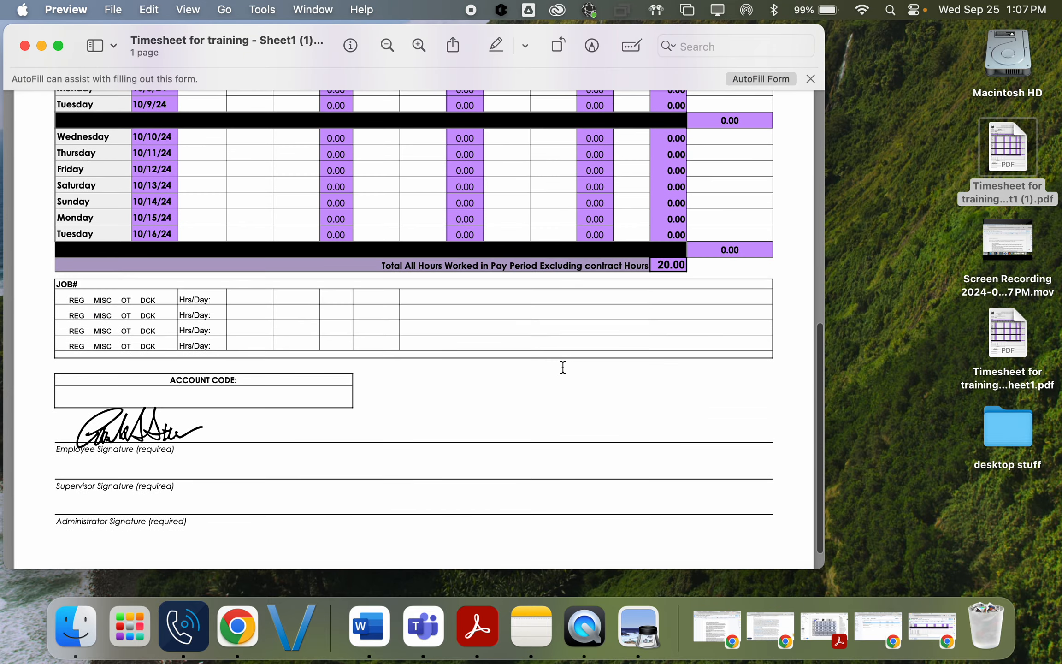
{"action": "scroll", "coordinate": [563, 366], "scroll_direction": "up", "scroll_amount": 8}
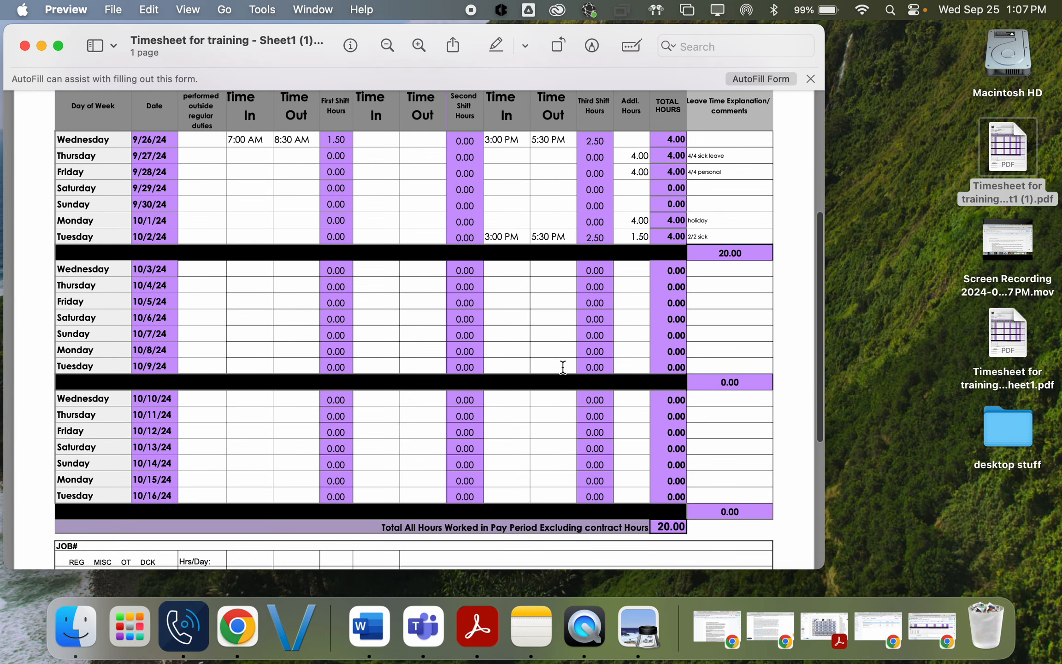
{"action": "scroll", "coordinate": [562, 367], "scroll_direction": "up", "scroll_amount": 2}
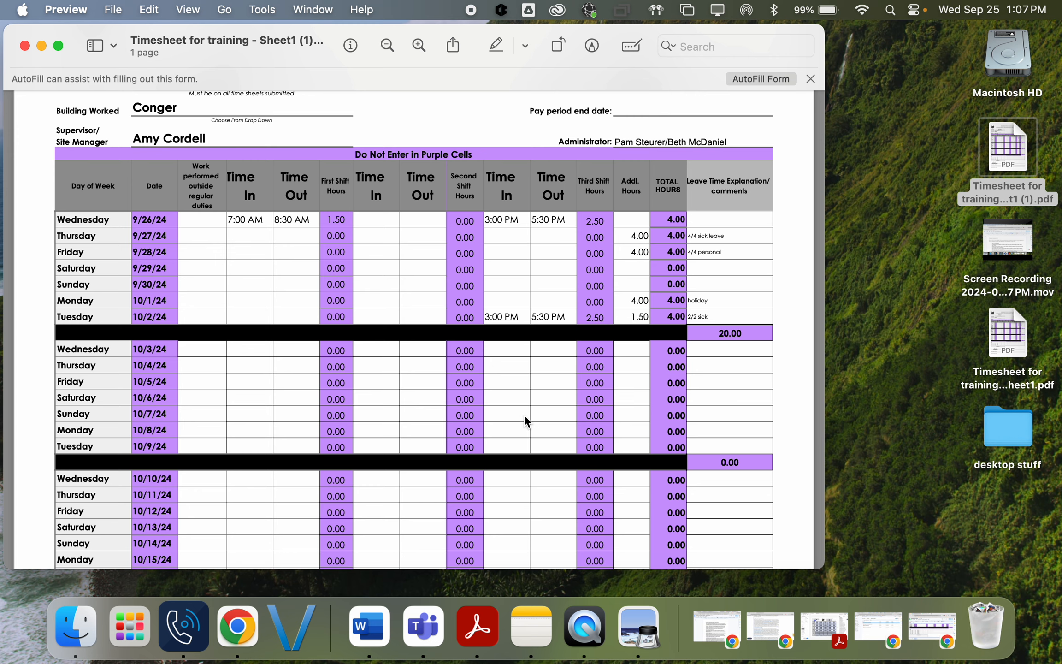
{"action": "scroll", "coordinate": [376, 328], "scroll_direction": "down", "scroll_amount": 5}
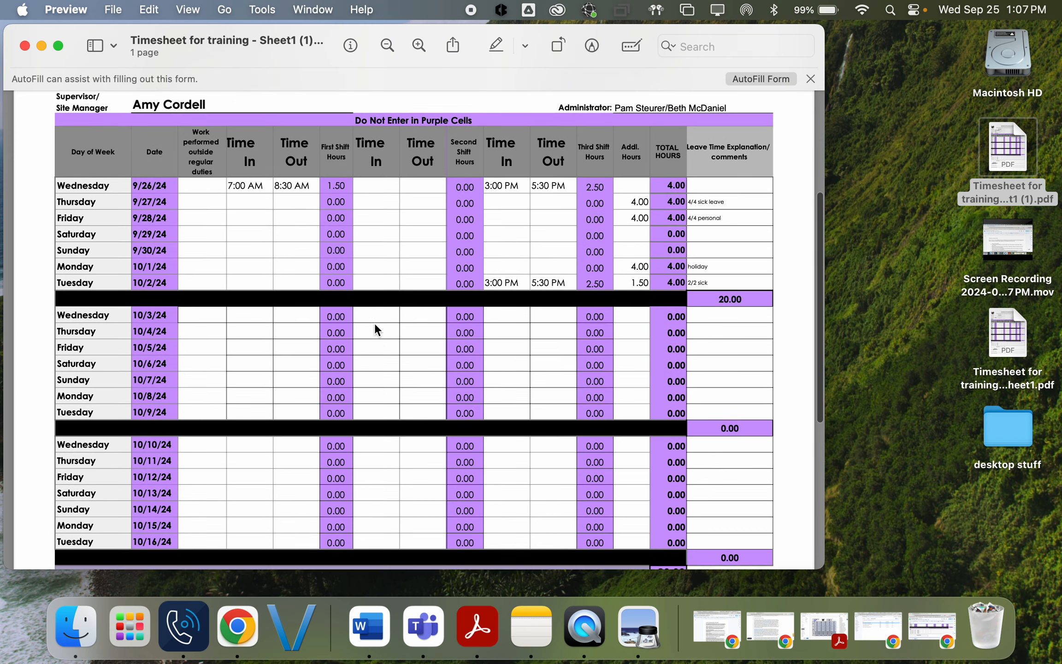
{"action": "scroll", "coordinate": [375, 325], "scroll_direction": "down", "scroll_amount": 5}
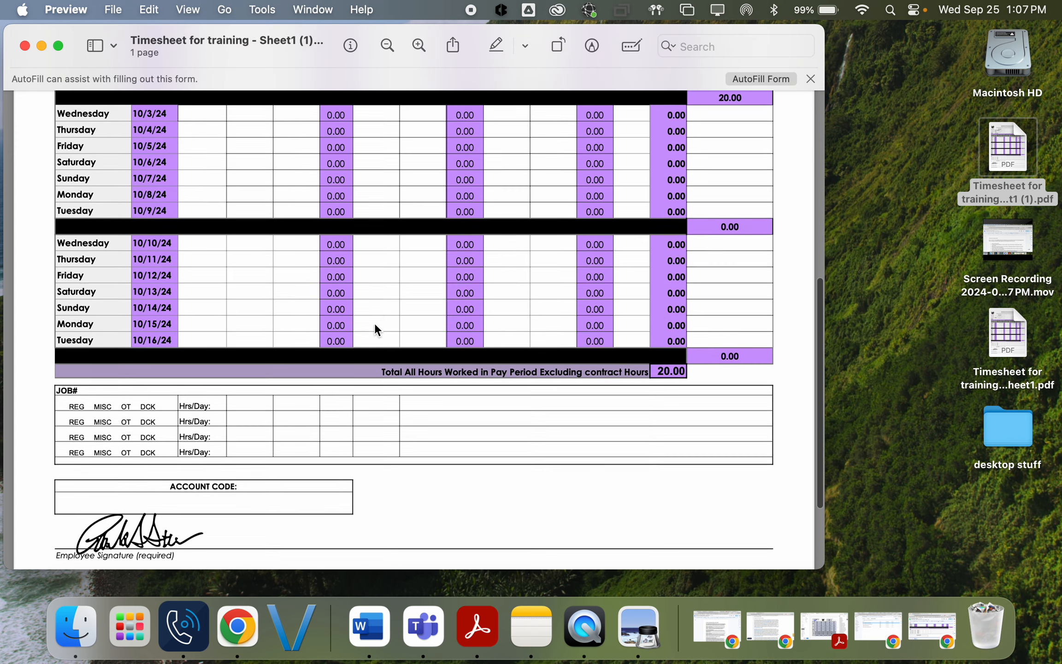
{"action": "scroll", "coordinate": [345, 347], "scroll_direction": "down", "scroll_amount": 5}
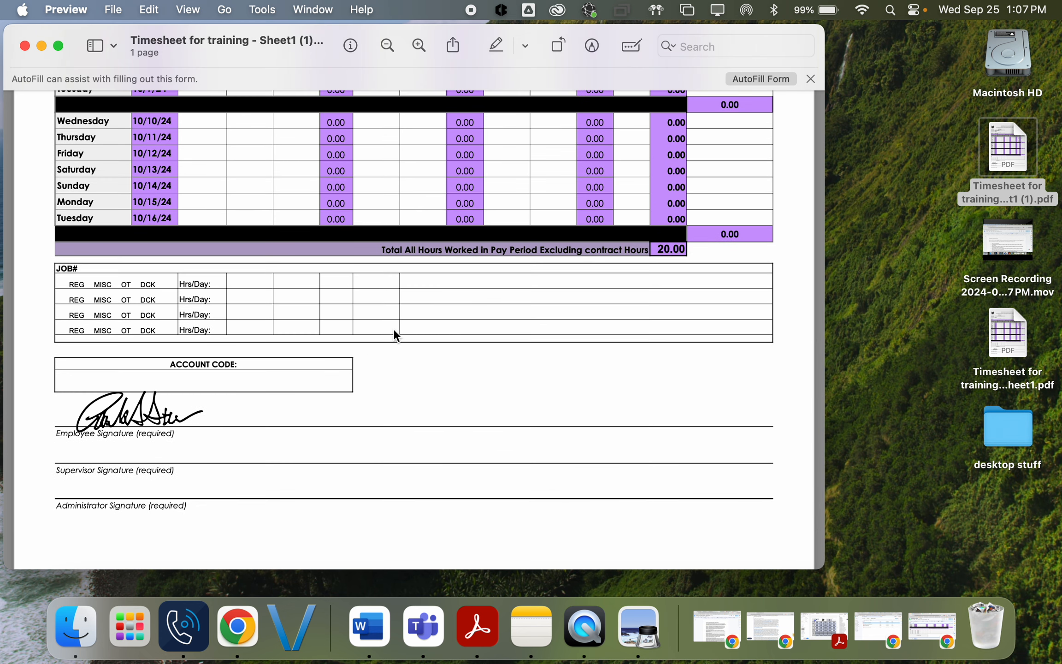
{"action": "scroll", "coordinate": [377, 270], "scroll_direction": "up", "scroll_amount": 4}
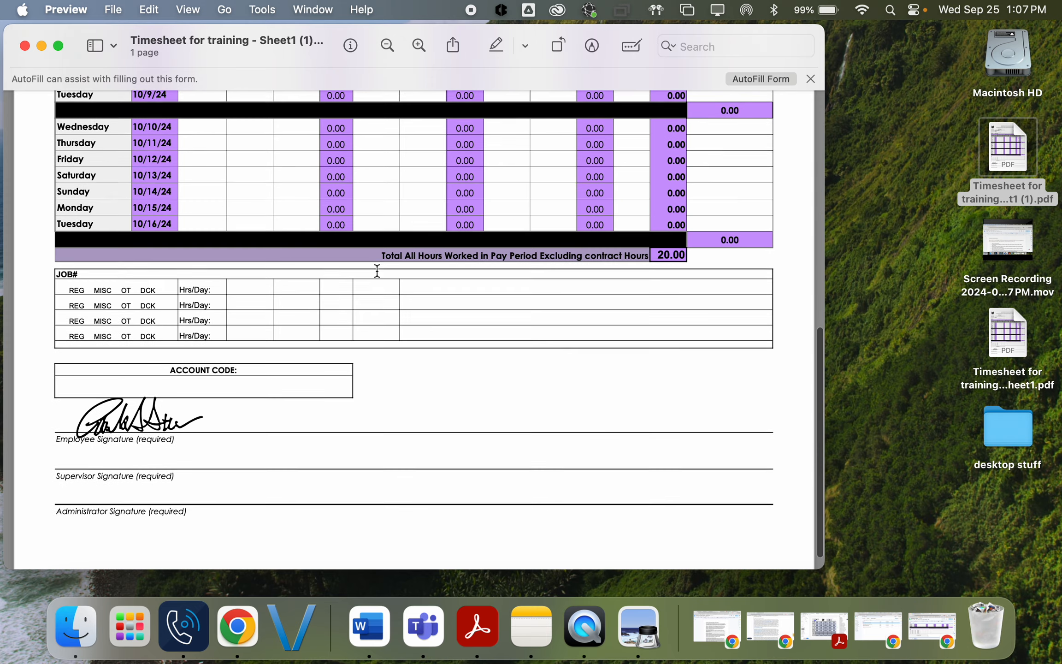
{"action": "scroll", "coordinate": [377, 271], "scroll_direction": "up", "scroll_amount": 10}
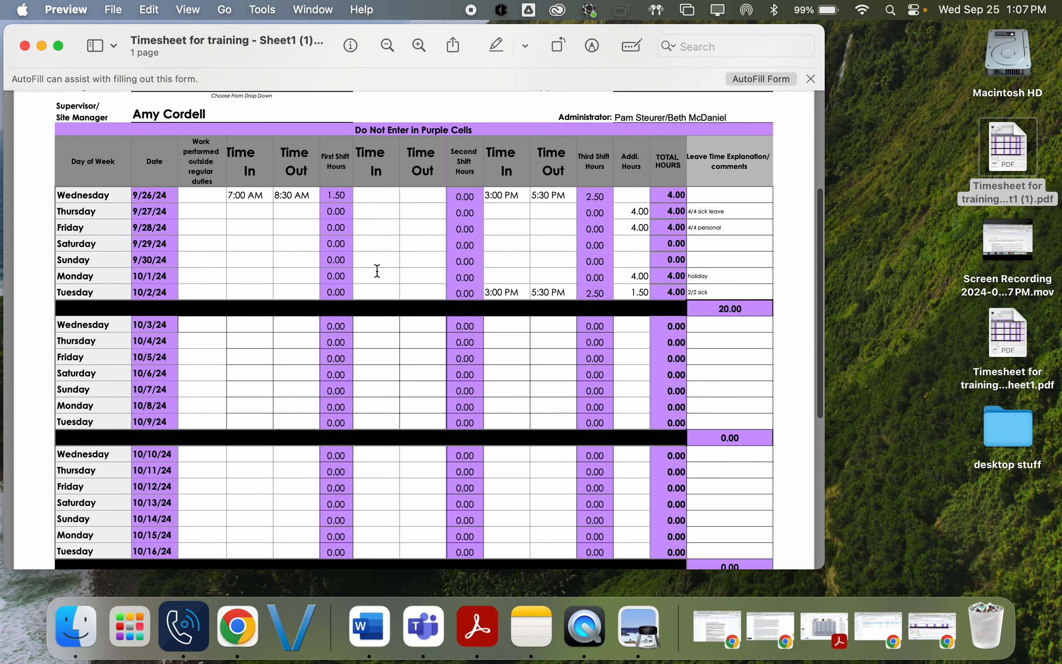
{"action": "scroll", "coordinate": [377, 271], "scroll_direction": "up", "scroll_amount": 4}
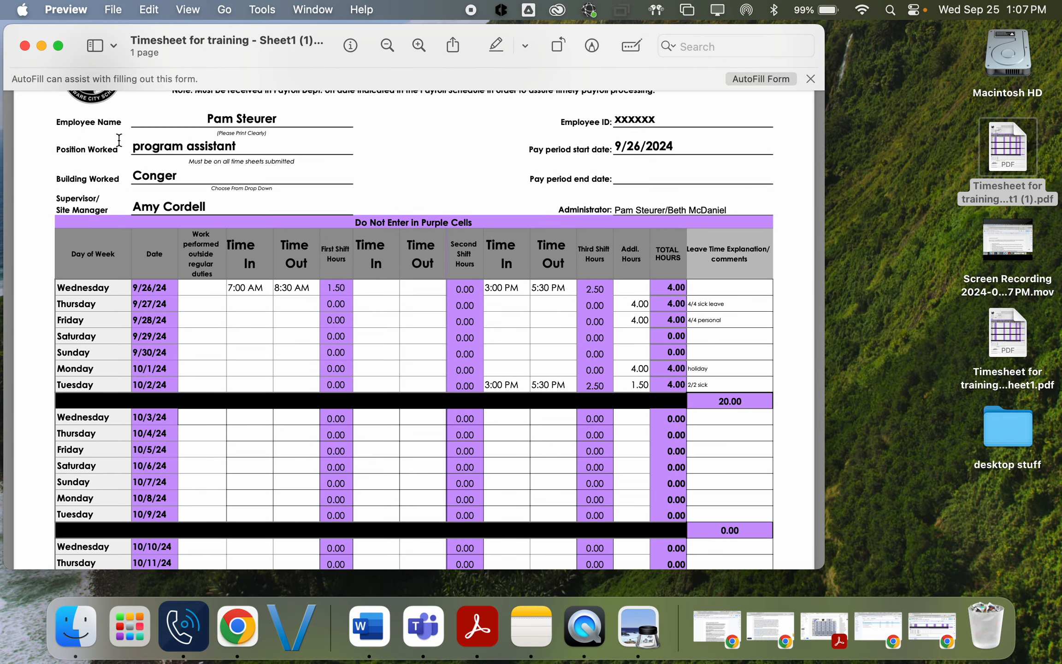